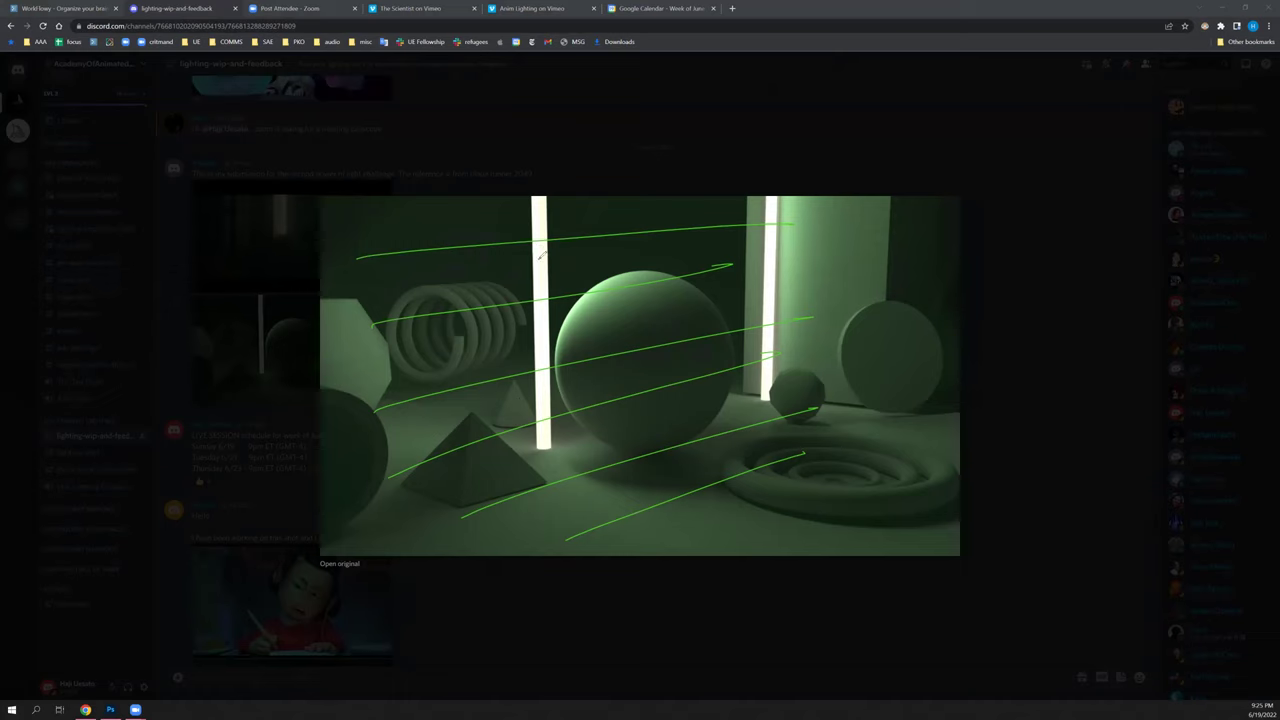
- Draw freehand green light-direction arrows around the two light tubes, the large sphere and the pyramid over the green render
left_click_drag(484, 258, 532, 255)
mouse_move(534, 225)
left_mouse_down()
mouse_move(491, 216)
mouse_move(489, 262)
left_mouse_up()
left_click_drag(706, 212, 730, 206)
left_click_drag(712, 203, 707, 255)
left_click_drag(489, 261, 527, 290)
left_click_drag(489, 232, 606, 280)
mouse_move(541, 326)
left_mouse_down()
mouse_move(586, 334)
mouse_move(563, 376)
mouse_move(609, 409)
left_mouse_up()
mouse_move(421, 425)
left_mouse_down()
mouse_move(453, 455)
mouse_move(415, 477)
mouse_move(436, 482)
left_mouse_up()
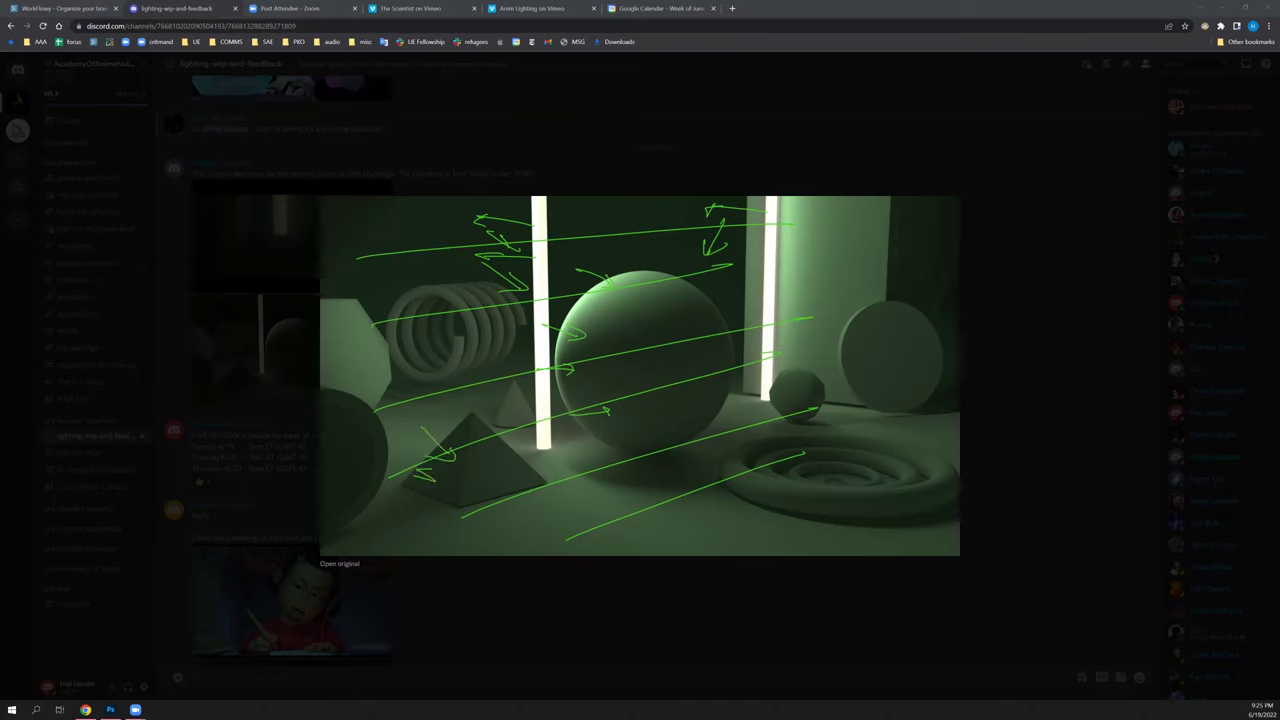
- Sketch a green cylinder in front of the large sphere and add light arrows striking its side nearest the pyramid
mouse_move(600, 340)
left_mouse_down()
mouse_move(560, 352)
mouse_move(560, 506)
left_mouse_up()
left_click_drag(632, 366, 640, 516)
left_click_drag(540, 494, 652, 502)
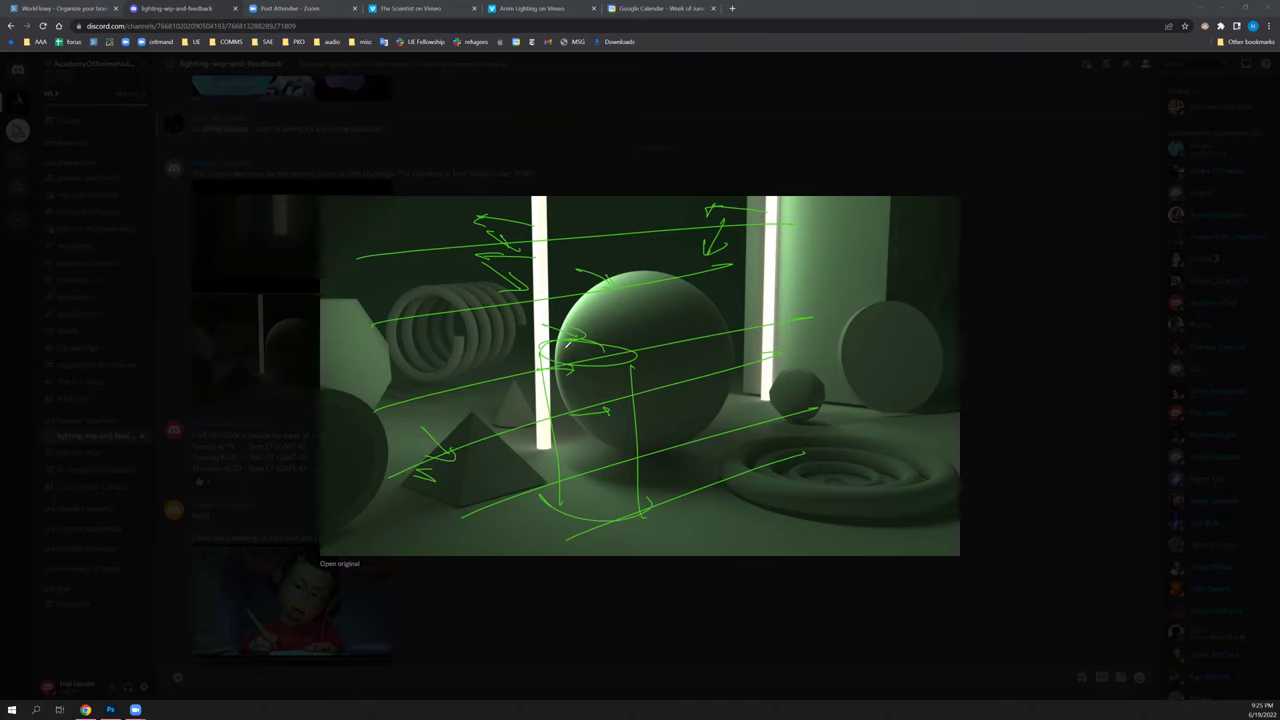
left_click_drag(490, 349, 580, 404)
left_click_drag(474, 398, 582, 457)
left_click_drag(556, 442, 592, 460)
mouse_move(515, 444)
left_mouse_down()
mouse_move(565, 472)
mouse_move(545, 495)
left_mouse_up()
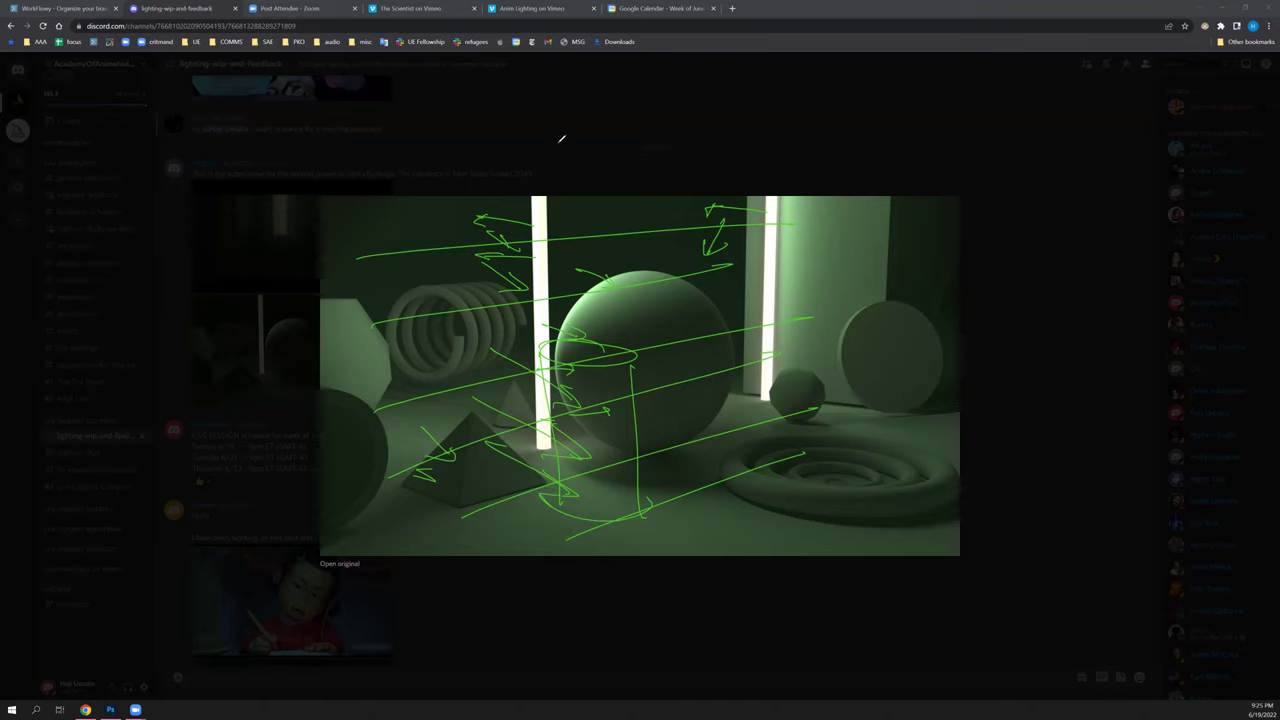
- Draw seven near-vertical green lines across the render, crossing the slanted guide lines from the coil to the small faceted sphere
left_click_drag(402, 227, 398, 480)
left_click_drag(450, 232, 482, 472)
left_click_drag(534, 226, 522, 450)
left_click_drag(631, 232, 634, 426)
left_click_drag(702, 228, 684, 424)
left_click_drag(756, 230, 732, 416)
left_click_drag(796, 330, 780, 400)
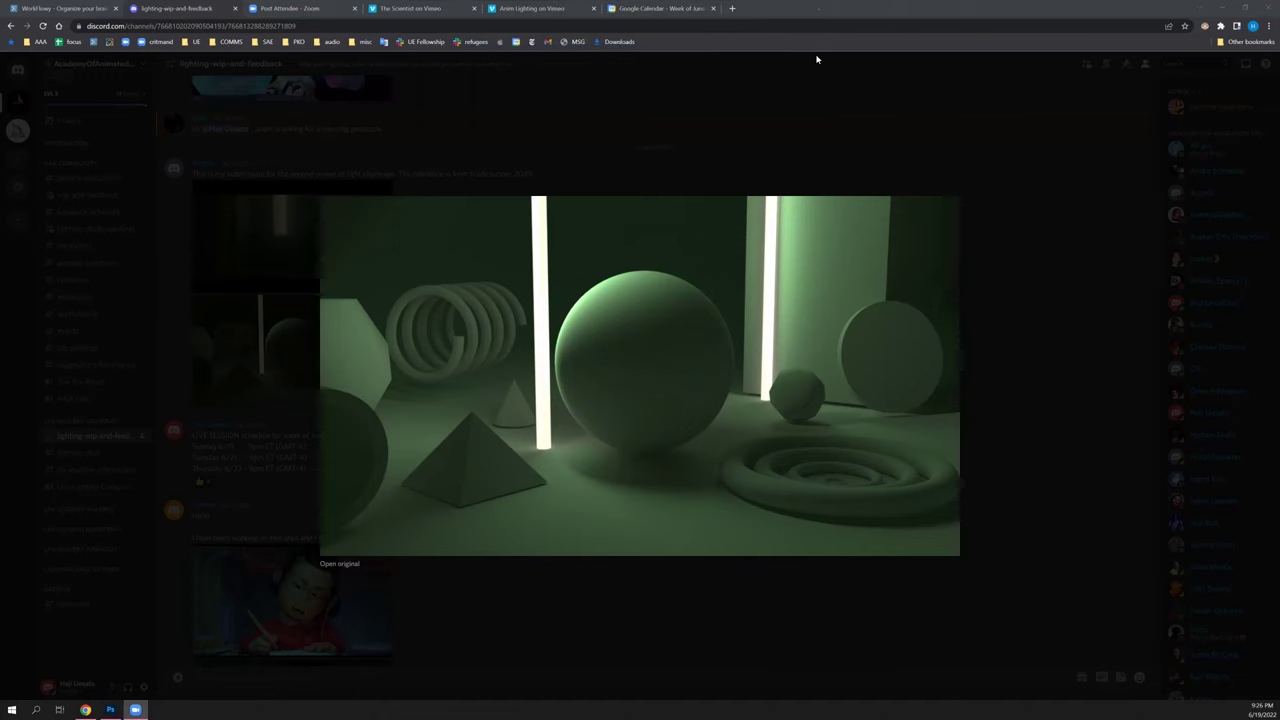
- Switch to Photoshop, bring up the window-scene document and fit it to the screen
key("alt+Tab")
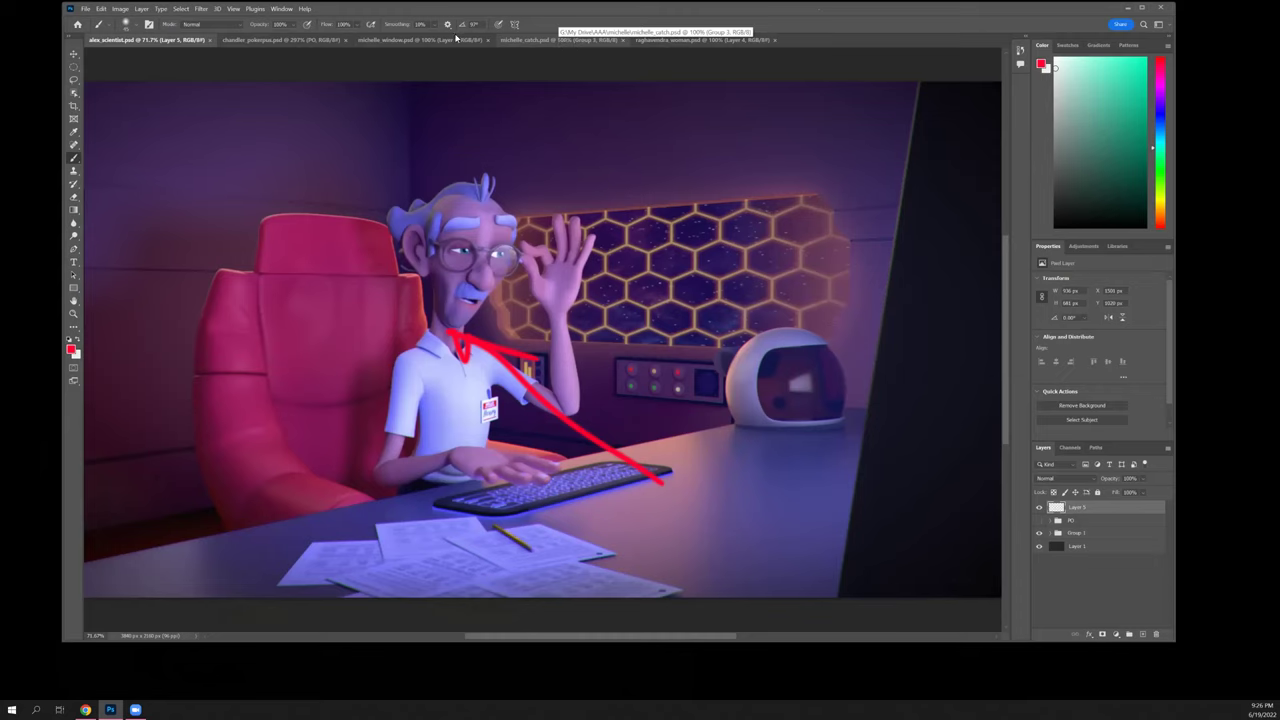
left_click(422, 42)
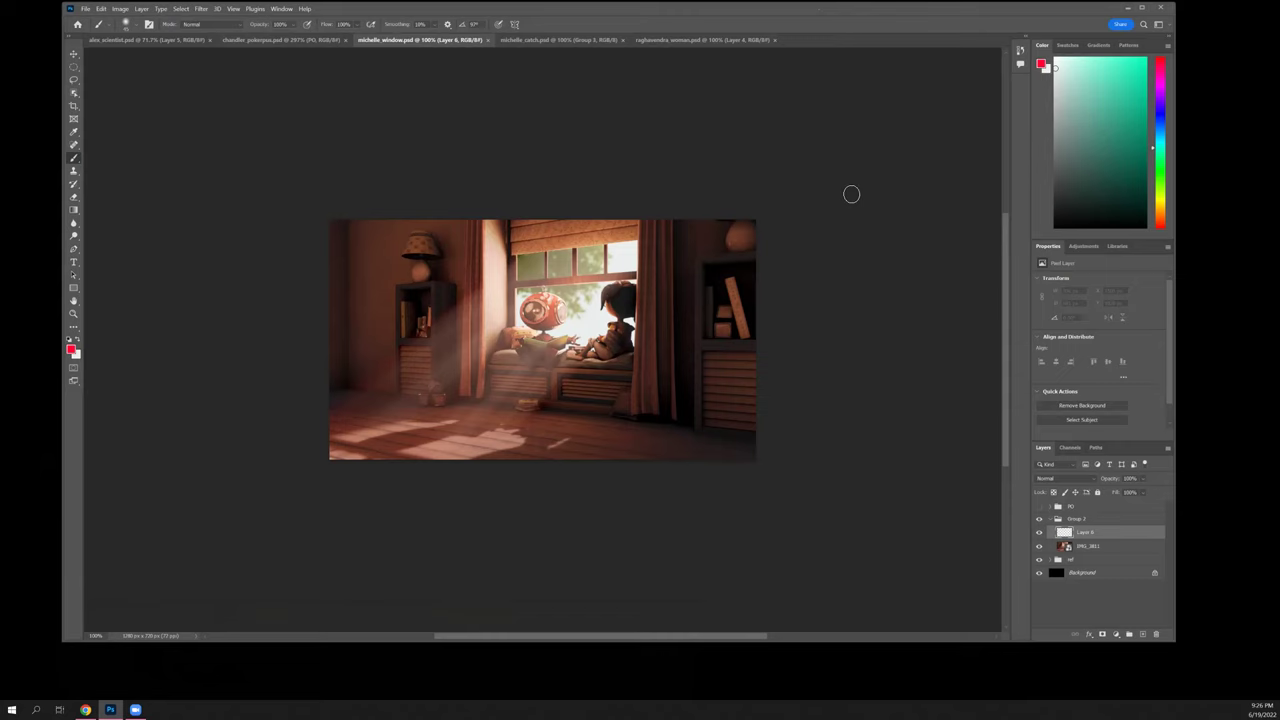
key("ctrl")
key("ctrl+0")
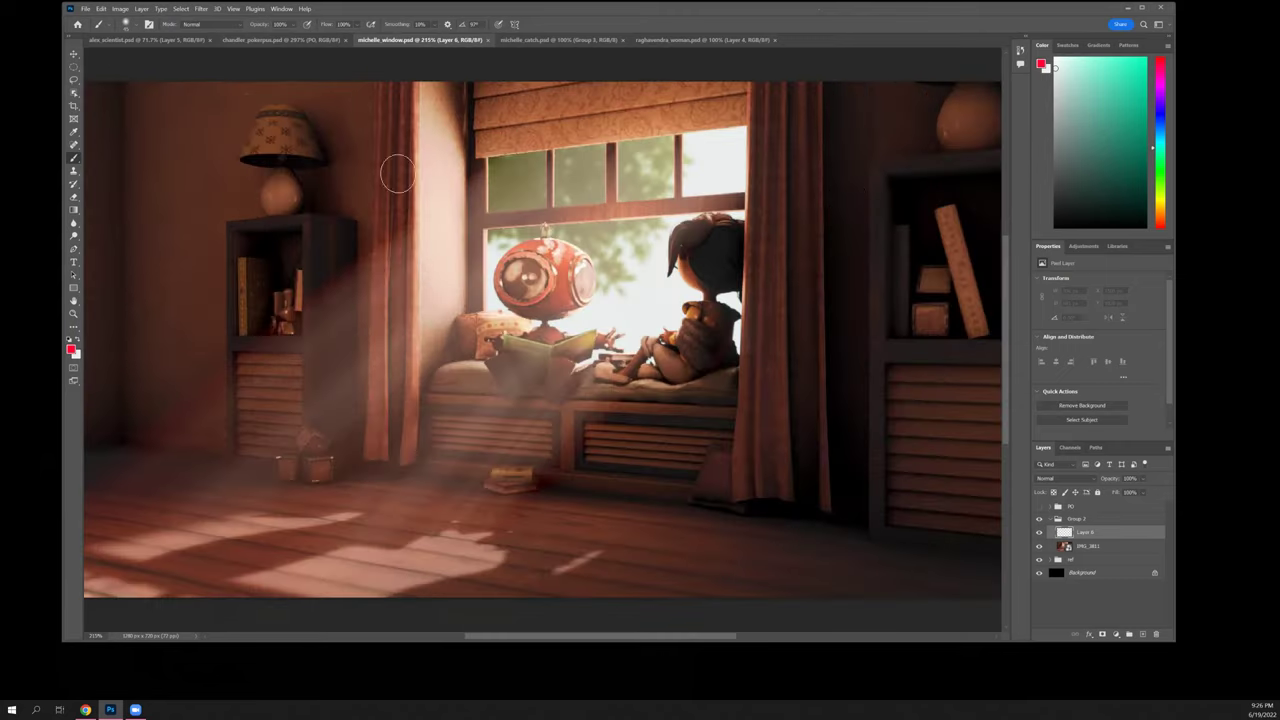
left_click(819, 166)
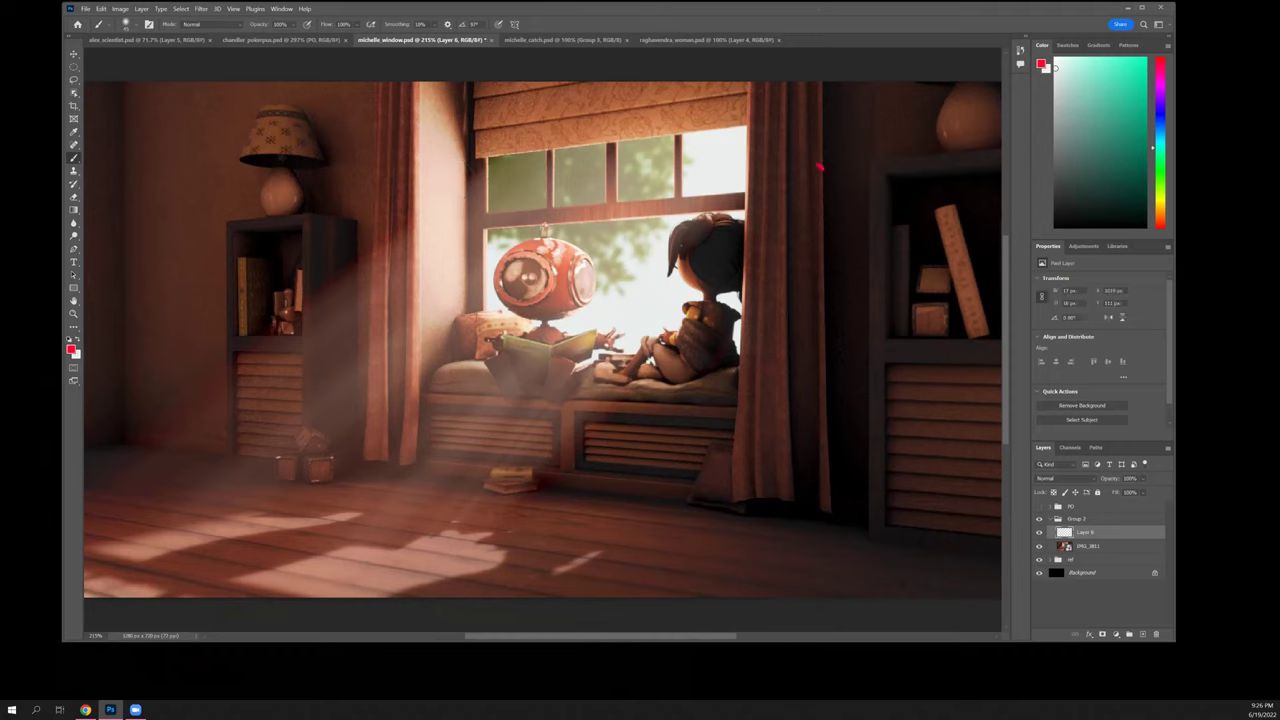
key("ctrl+z")
- Hide Group 2, expand the ref group and select the image of the ref copy layer
left_click(1039, 532, "alt")
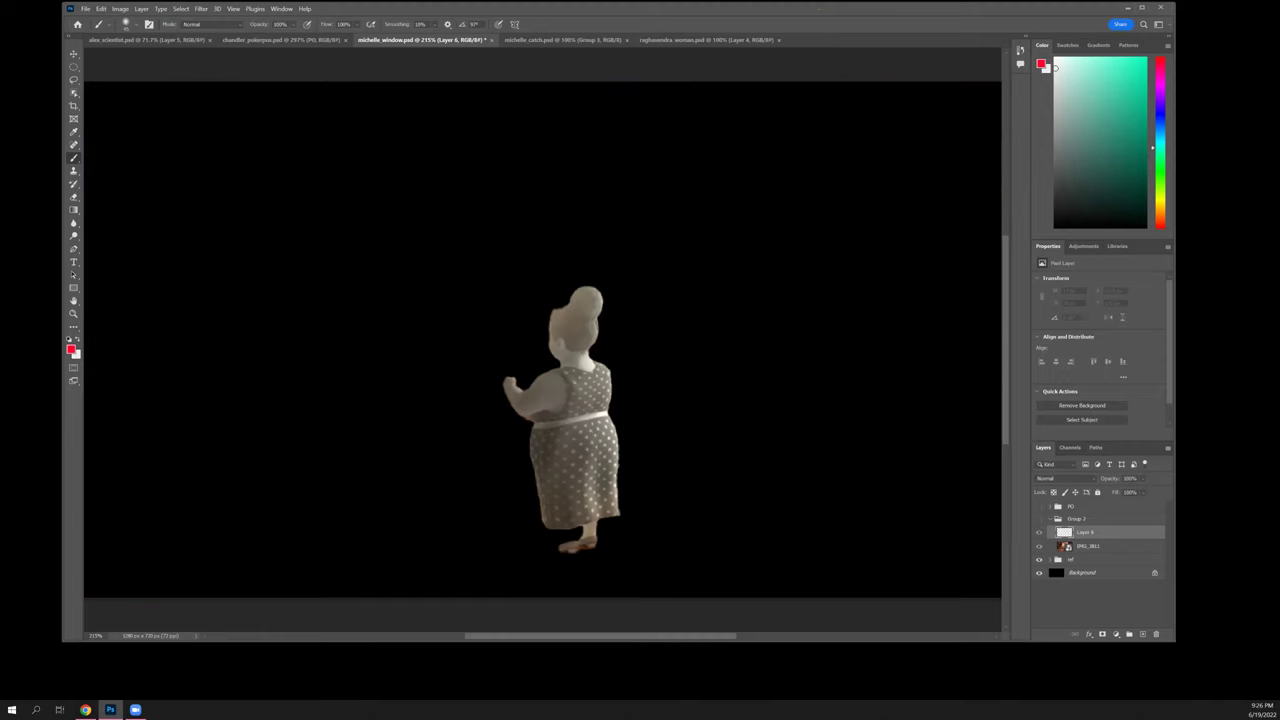
left_click(1051, 559)
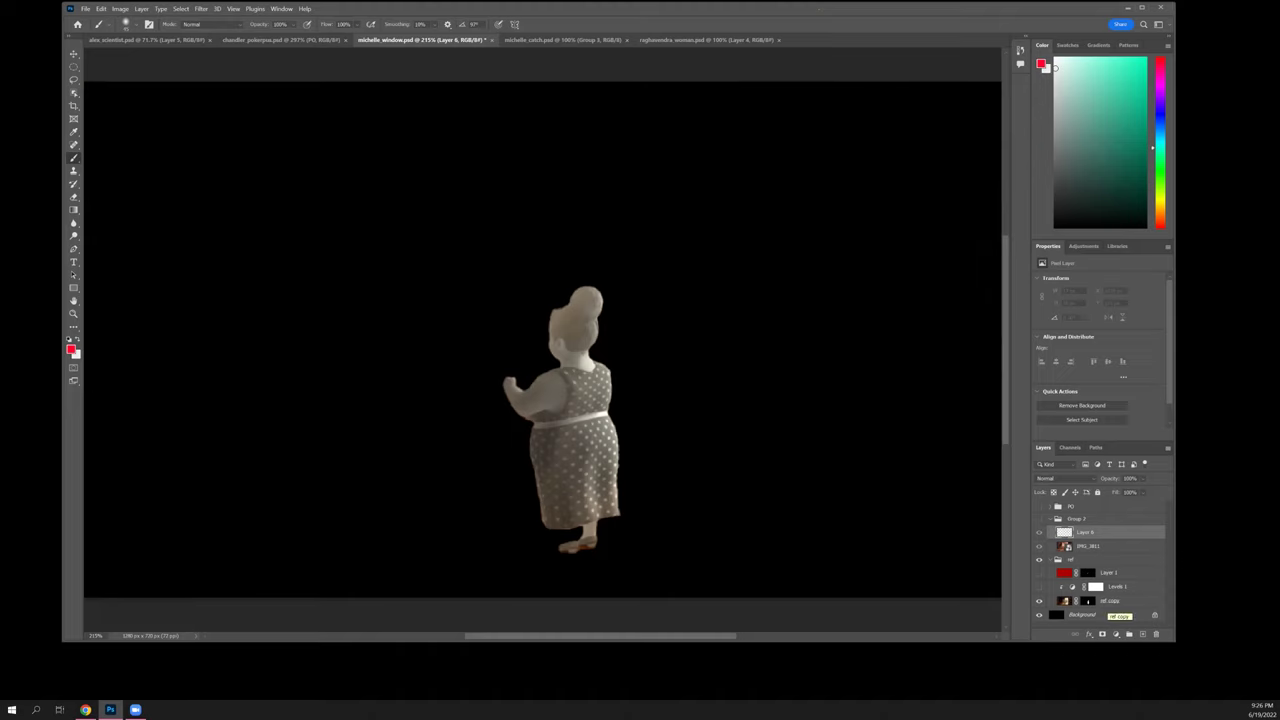
left_click(1087, 600)
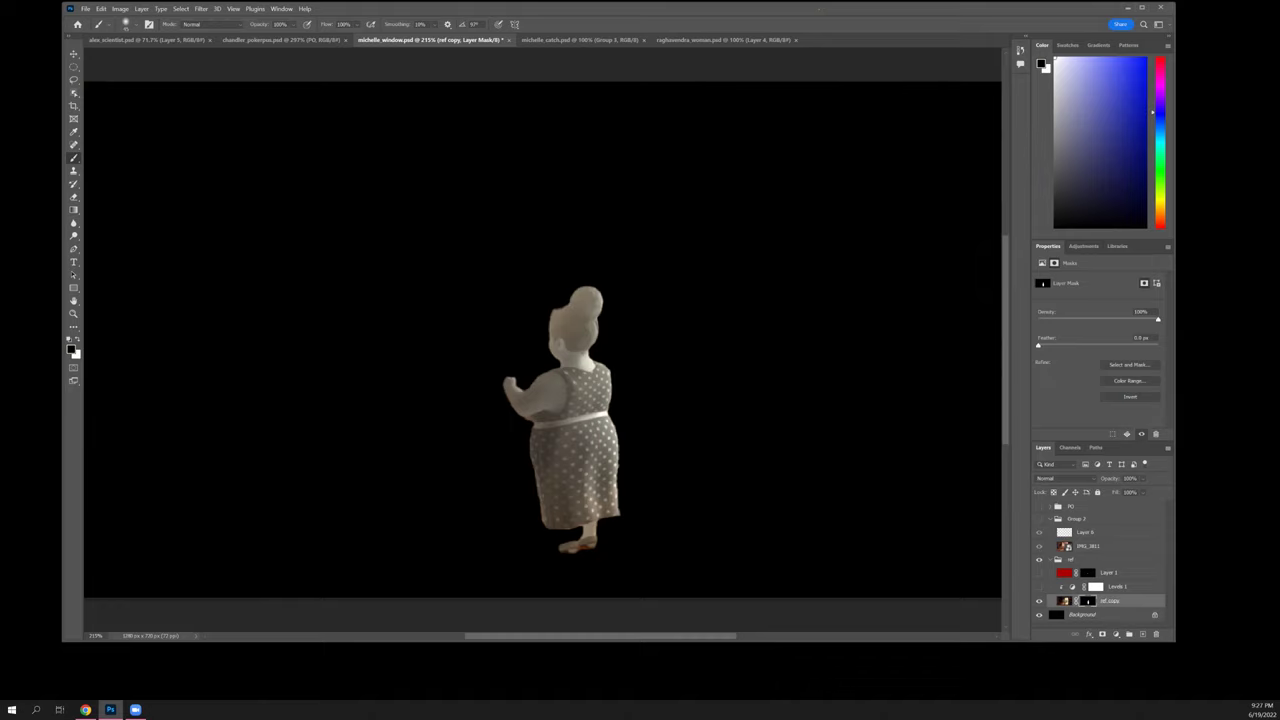
left_click(1063, 600)
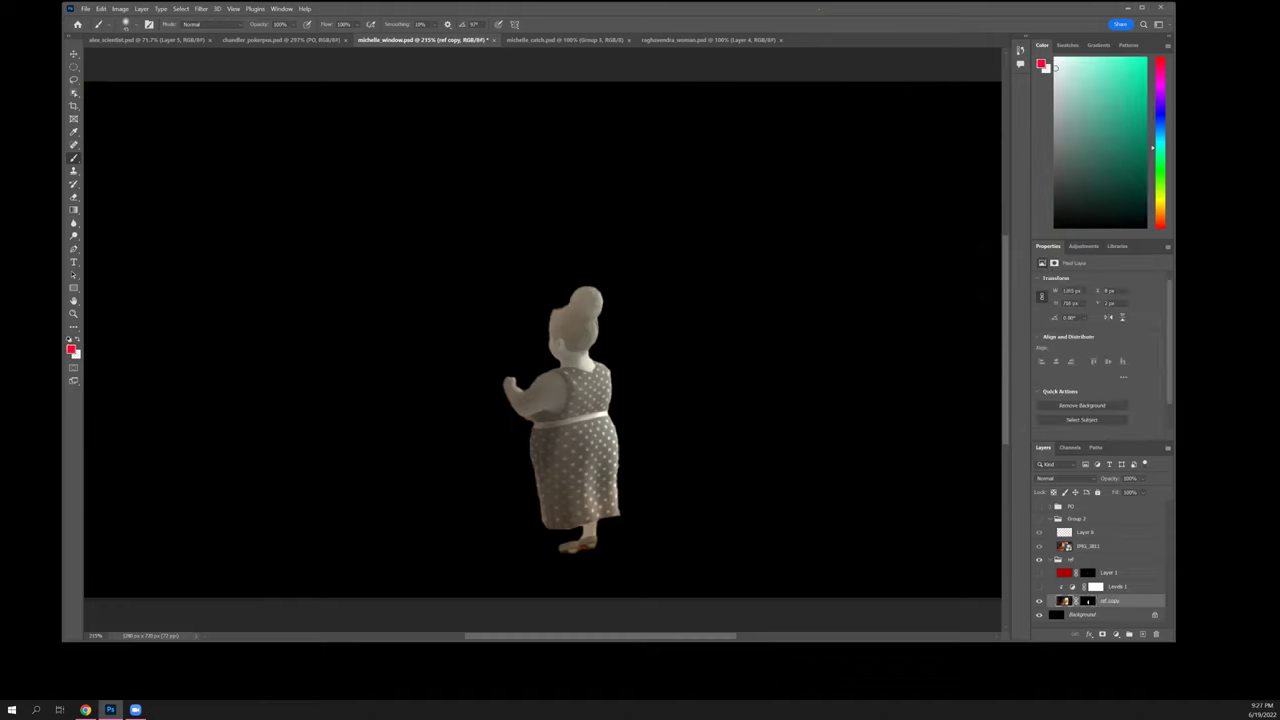
- Keep a hidden duplicate of the ref copy layer, and delete the original's layer mask without applying it
key("ctrl+j")
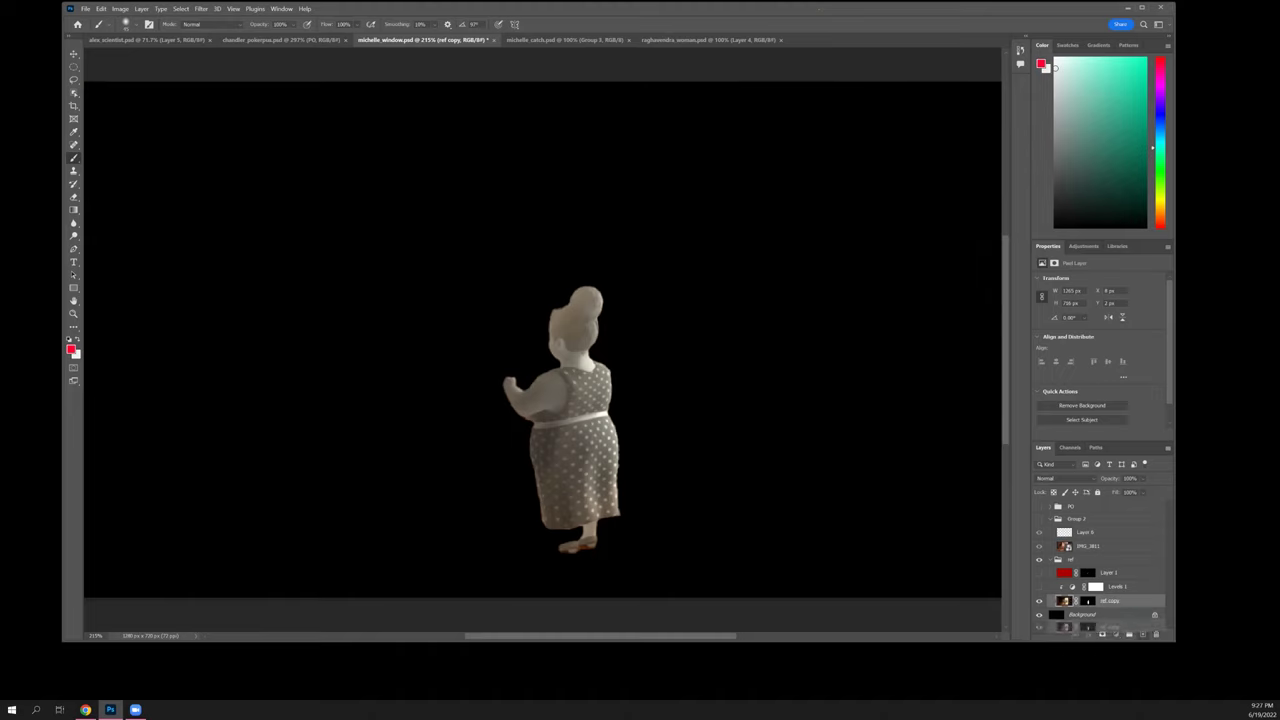
key("ctrl+comma")
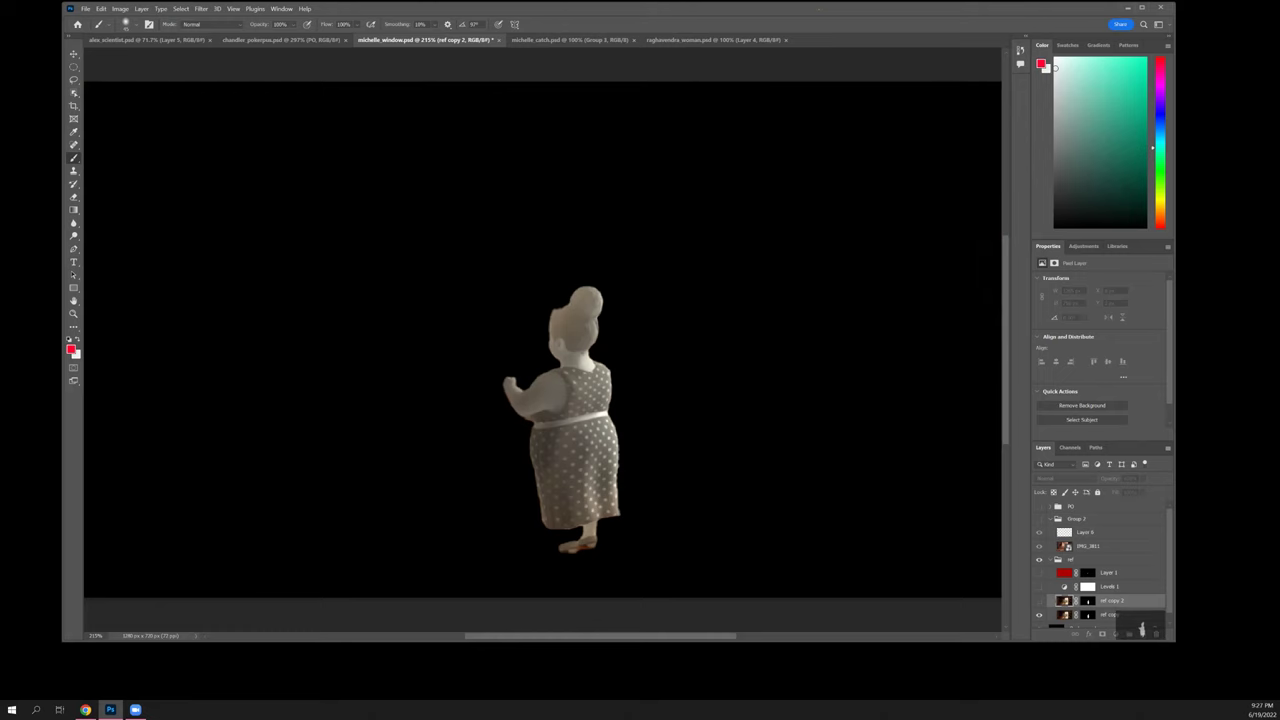
left_click_drag(1142, 630, 1143, 631)
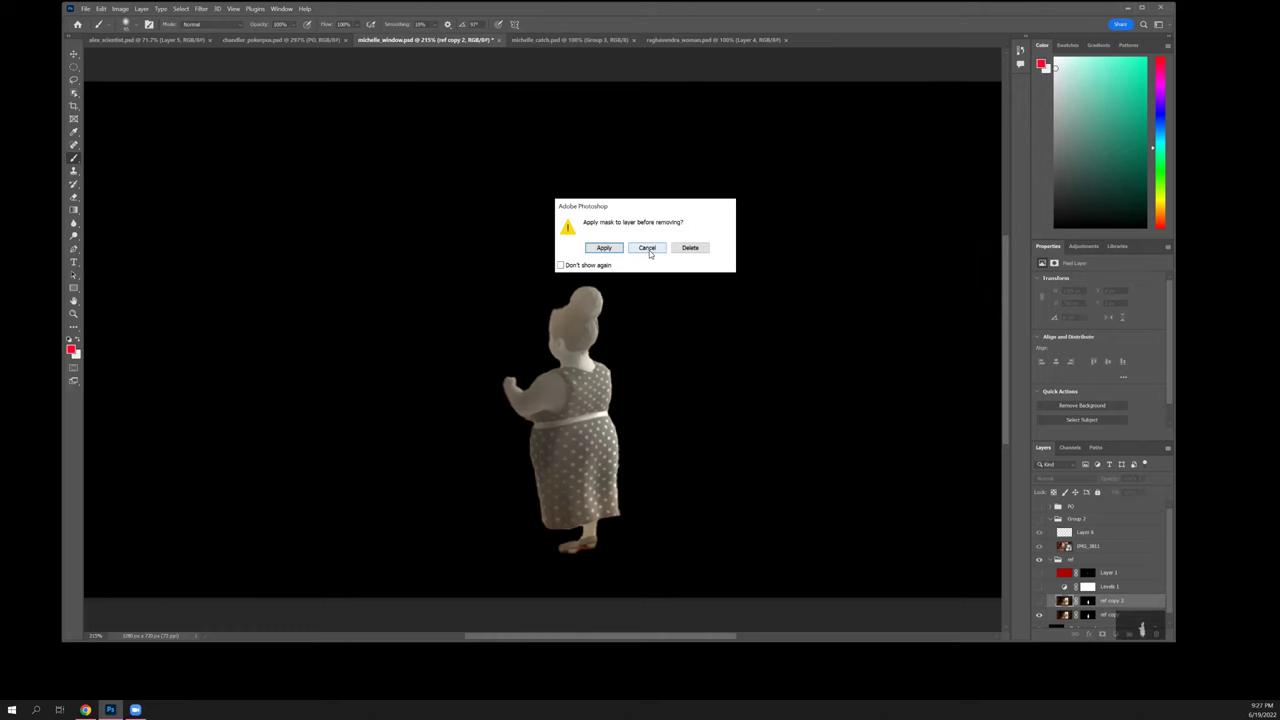
left_click(690, 248)
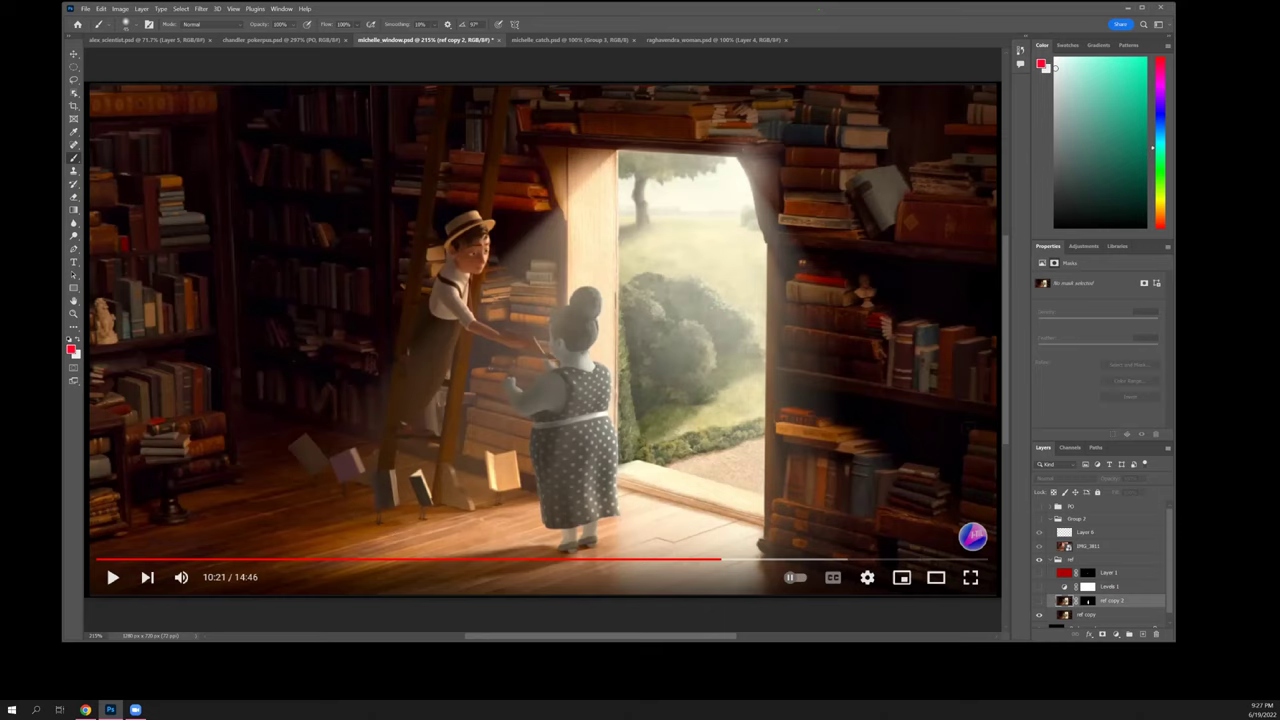
left_click(1080, 559)
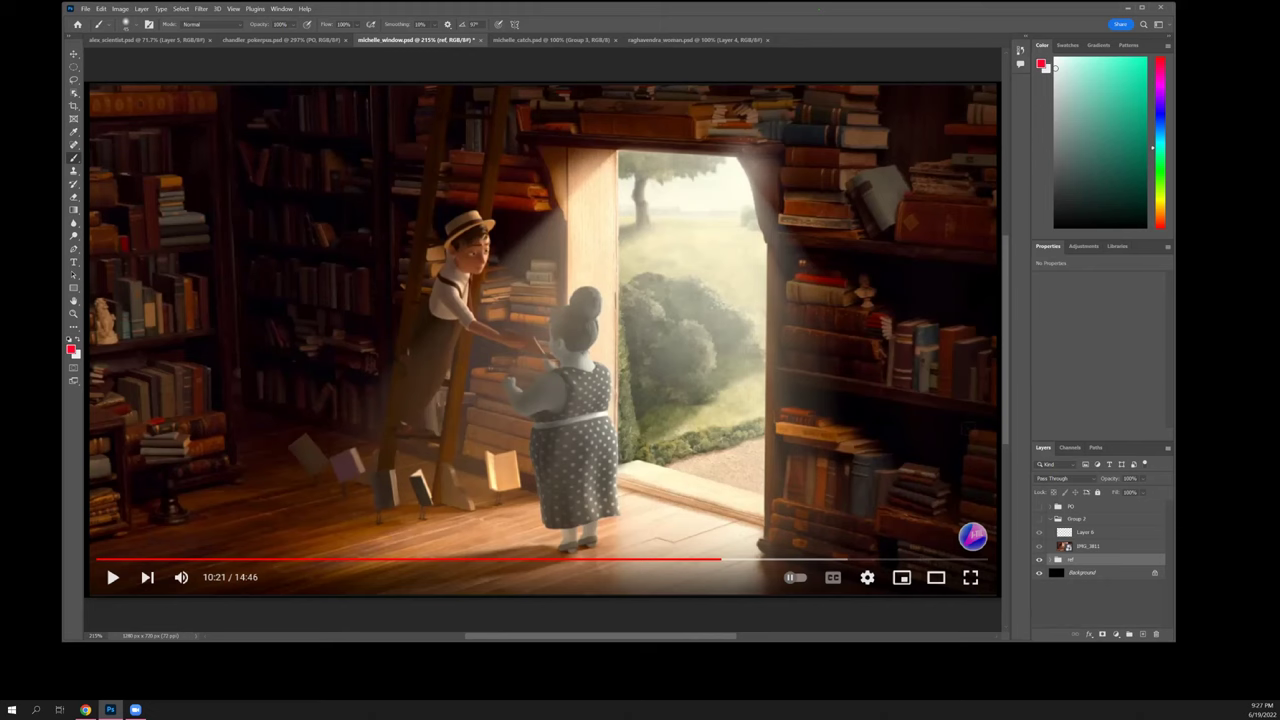
- Compare the window scene with the library reference by alternately hiding and showing Group 2
key("ctrl+comma")
key("ctrl+comma")
key("ctrl+comma")
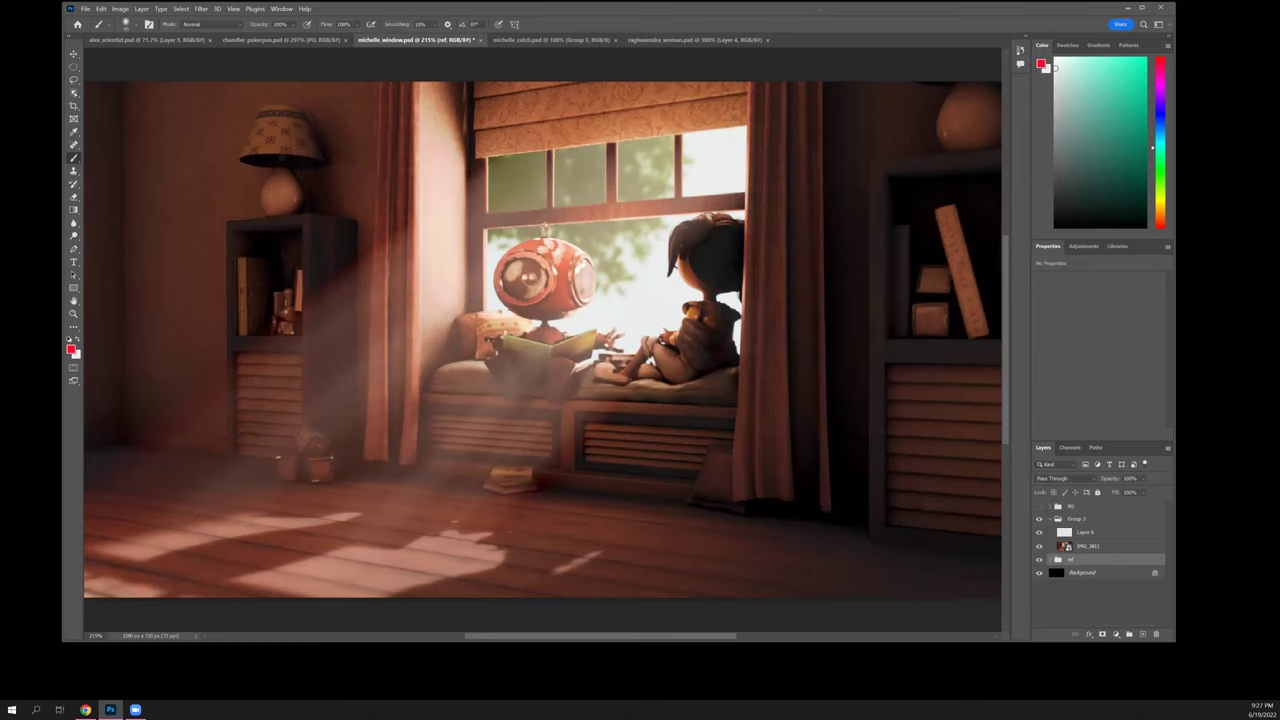
key("ctrl+comma")
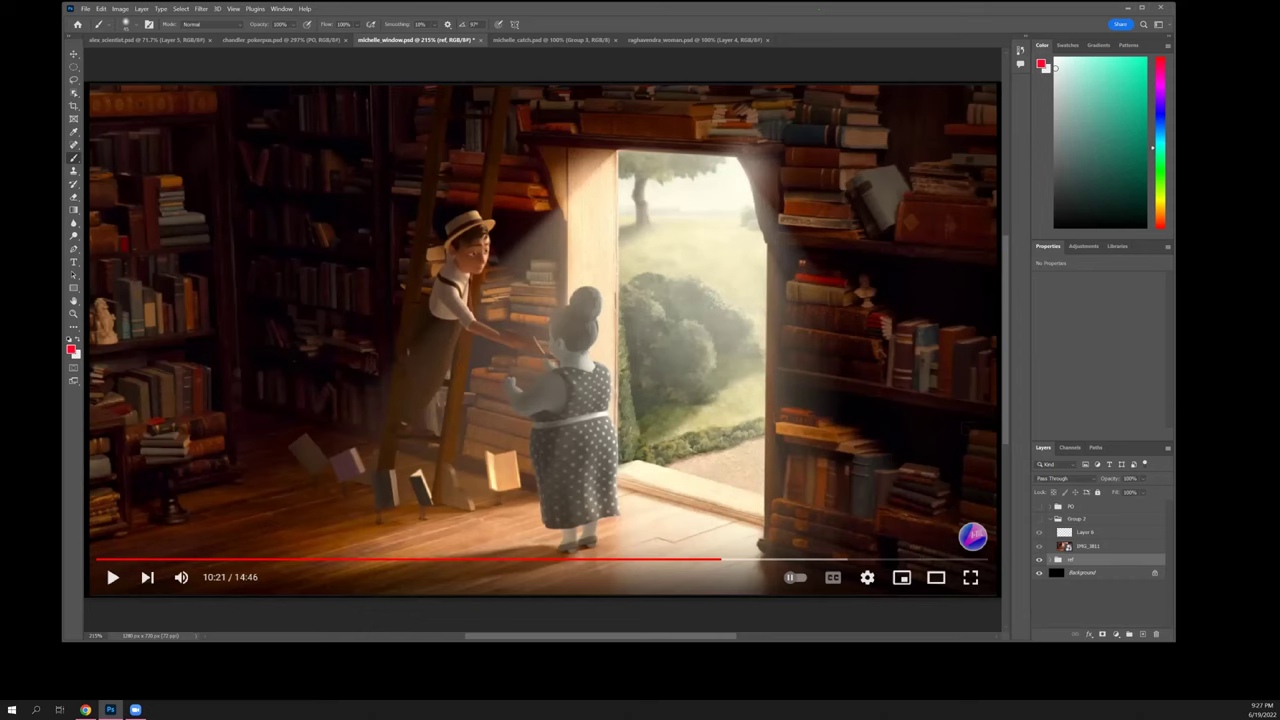
key("ctrl+comma")
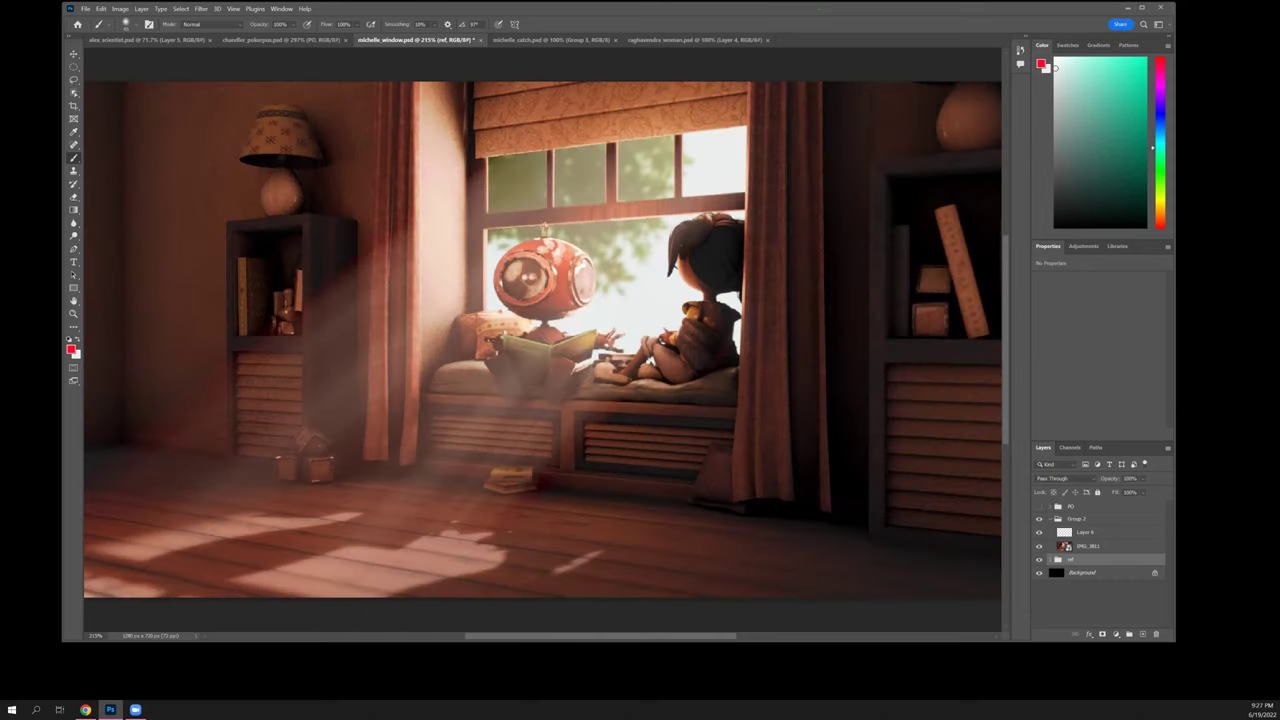
key("ctrl+comma")
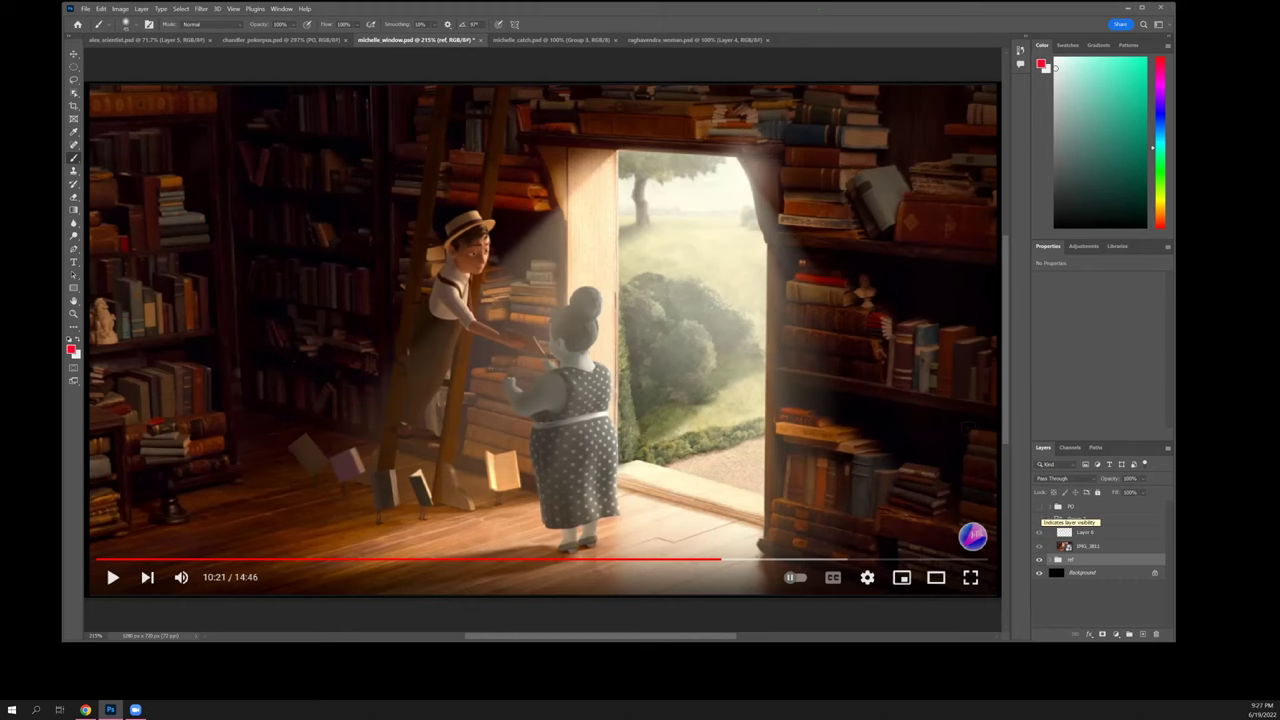
key("ctrl+comma")
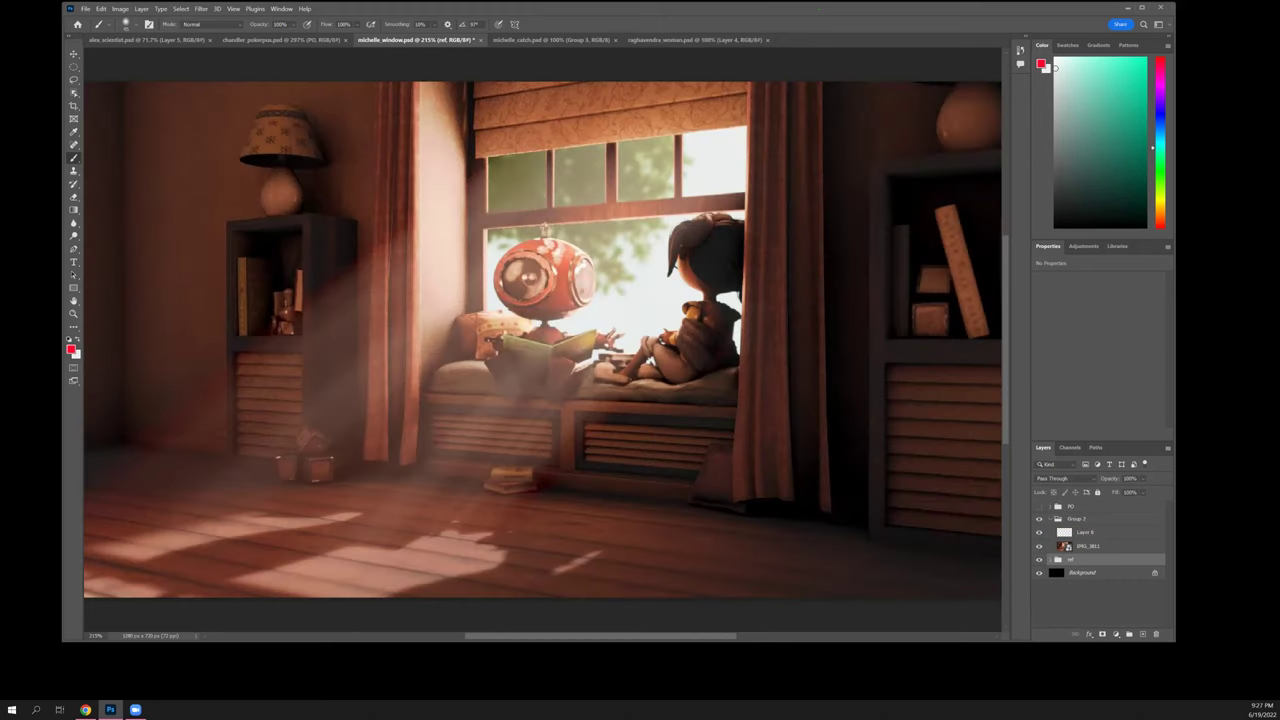
key("ctrl+comma")
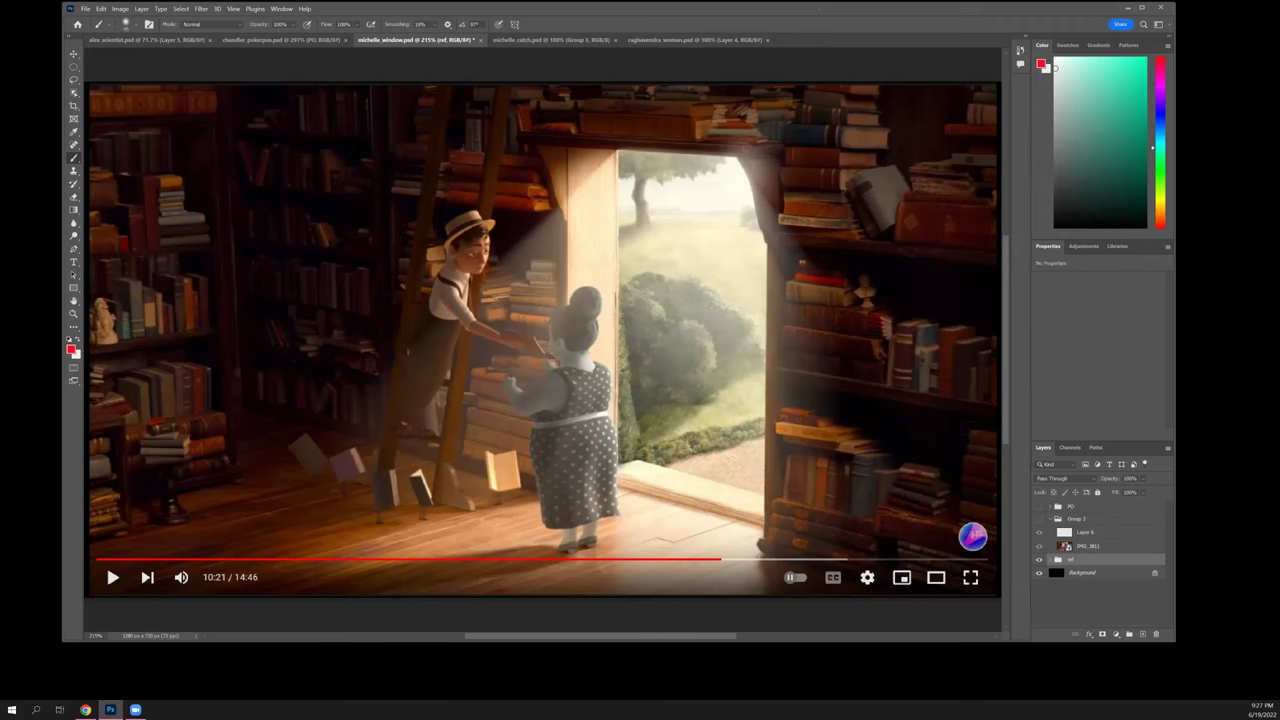
key("ctrl+comma")
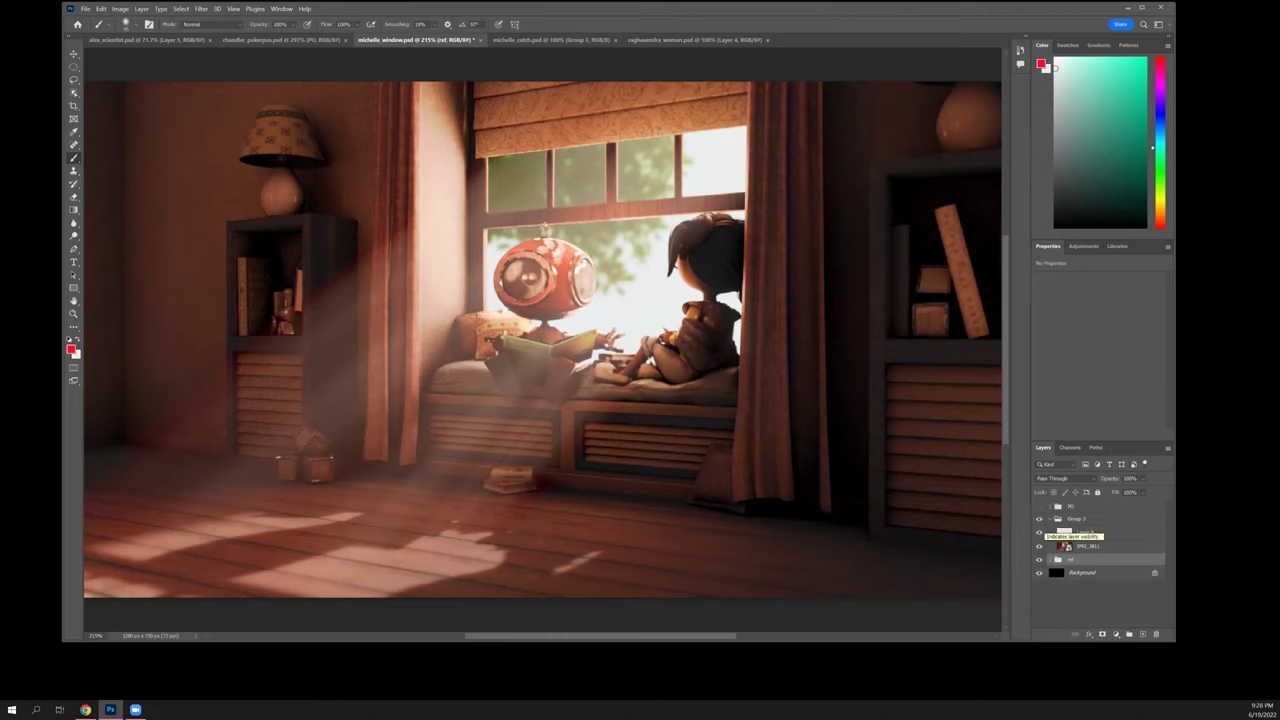
left_click(1039, 532)
left_click(1039, 532)
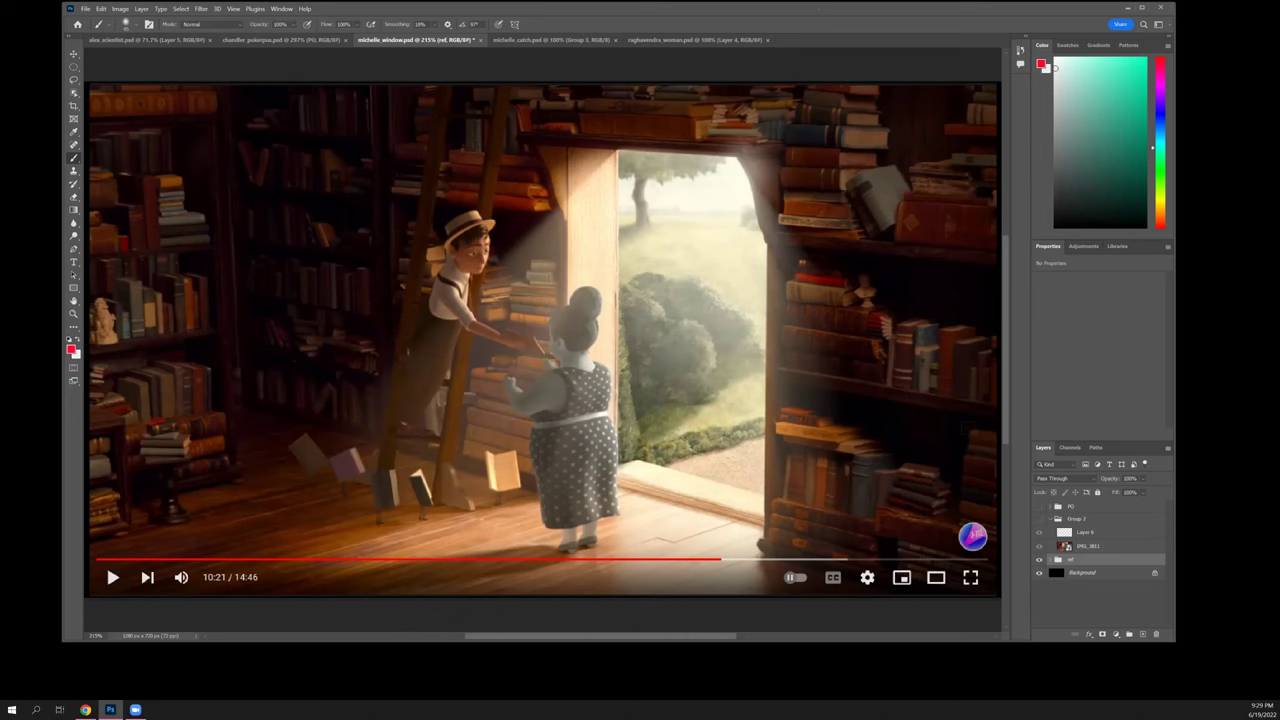
key("ctrl+comma")
key("ctrl+comma")
key("ctrl+comma")
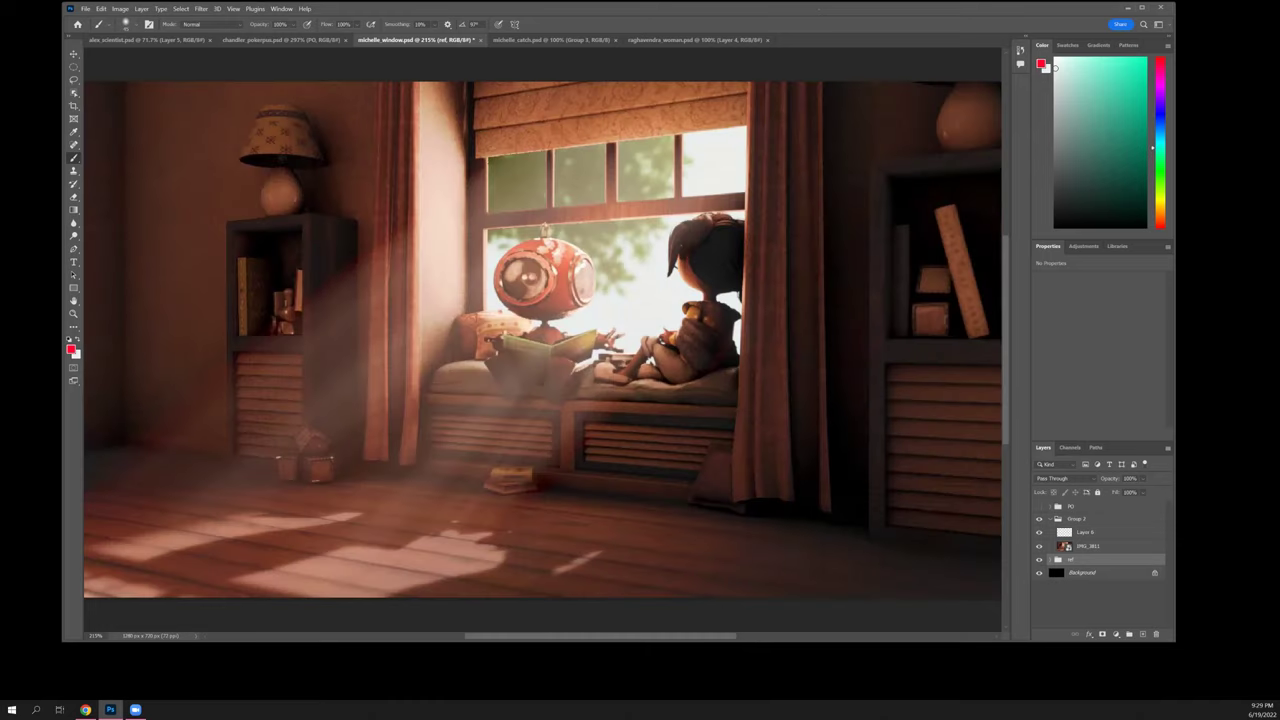
key("ctrl+comma")
- Select Layer 6, mark the robot with trial red brush strokes around its body and head, and undo each stroke
left_click(1100, 532)
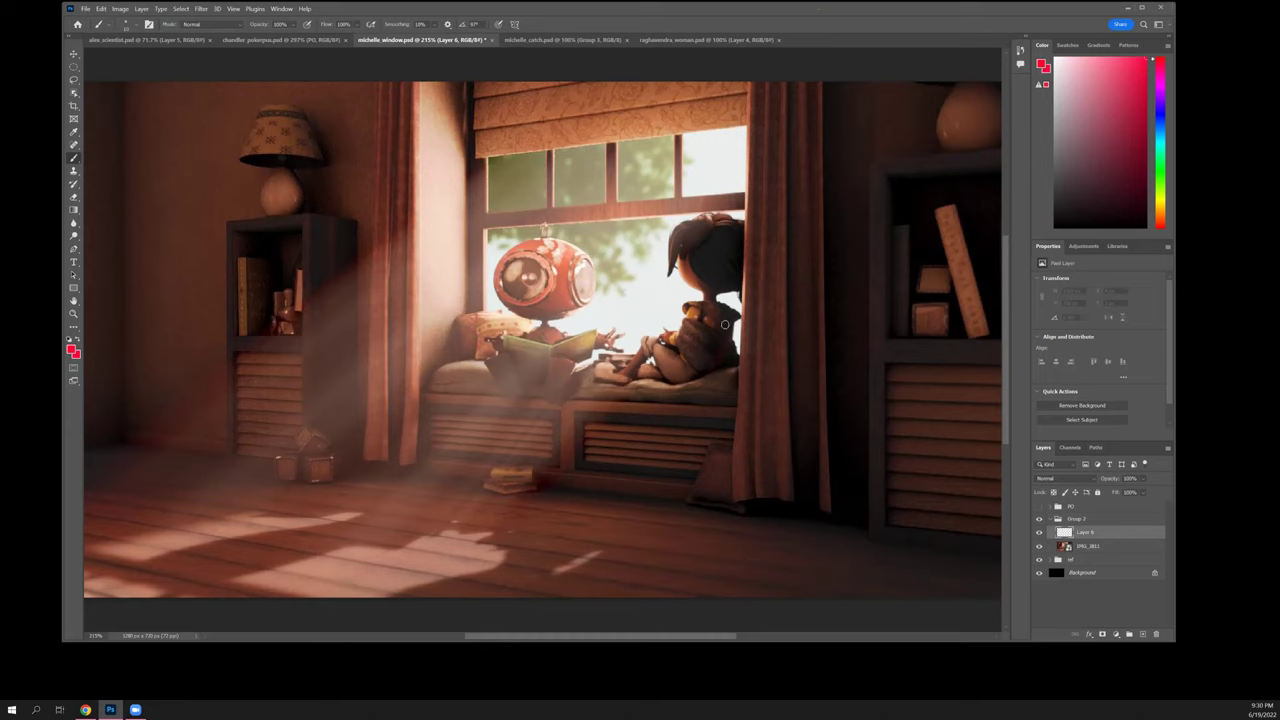
mouse_move(570, 214)
left_mouse_down()
mouse_move(495, 206)
mouse_move(430, 262)
mouse_move(418, 330)
mouse_move(588, 443)
mouse_move(664, 303)
mouse_move(520, 238)
left_mouse_up()
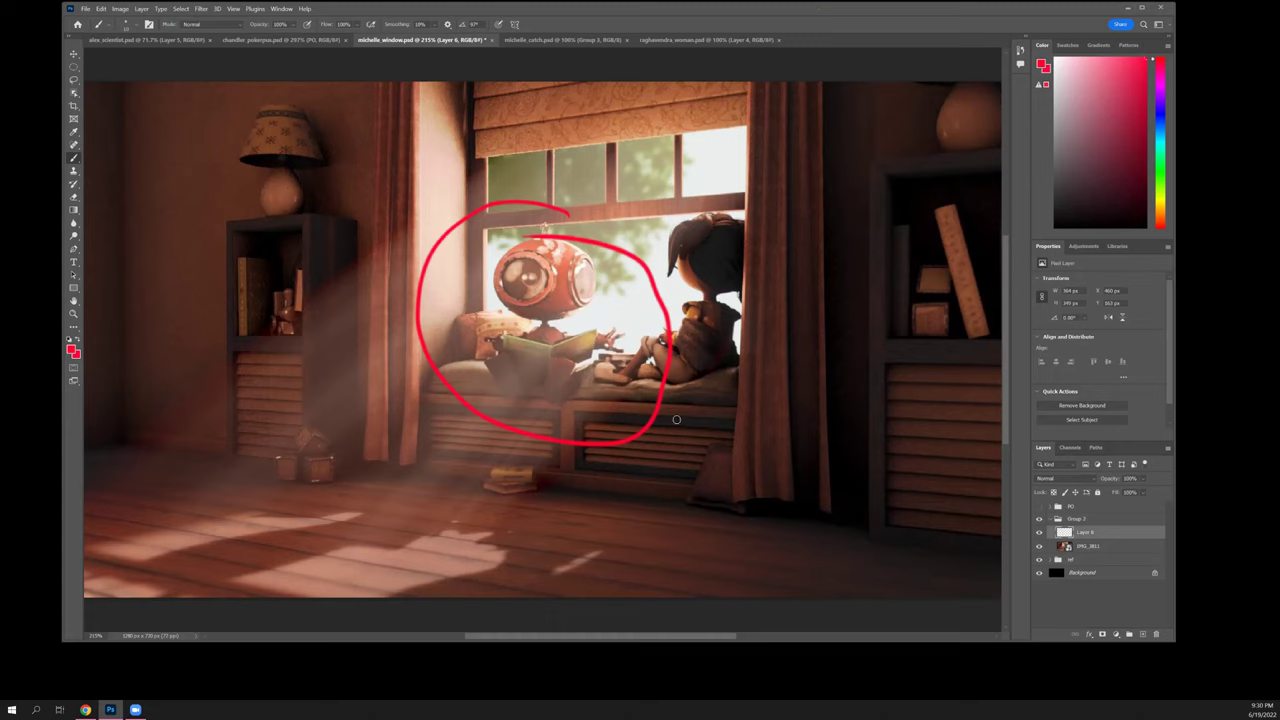
key("ctrl+z")
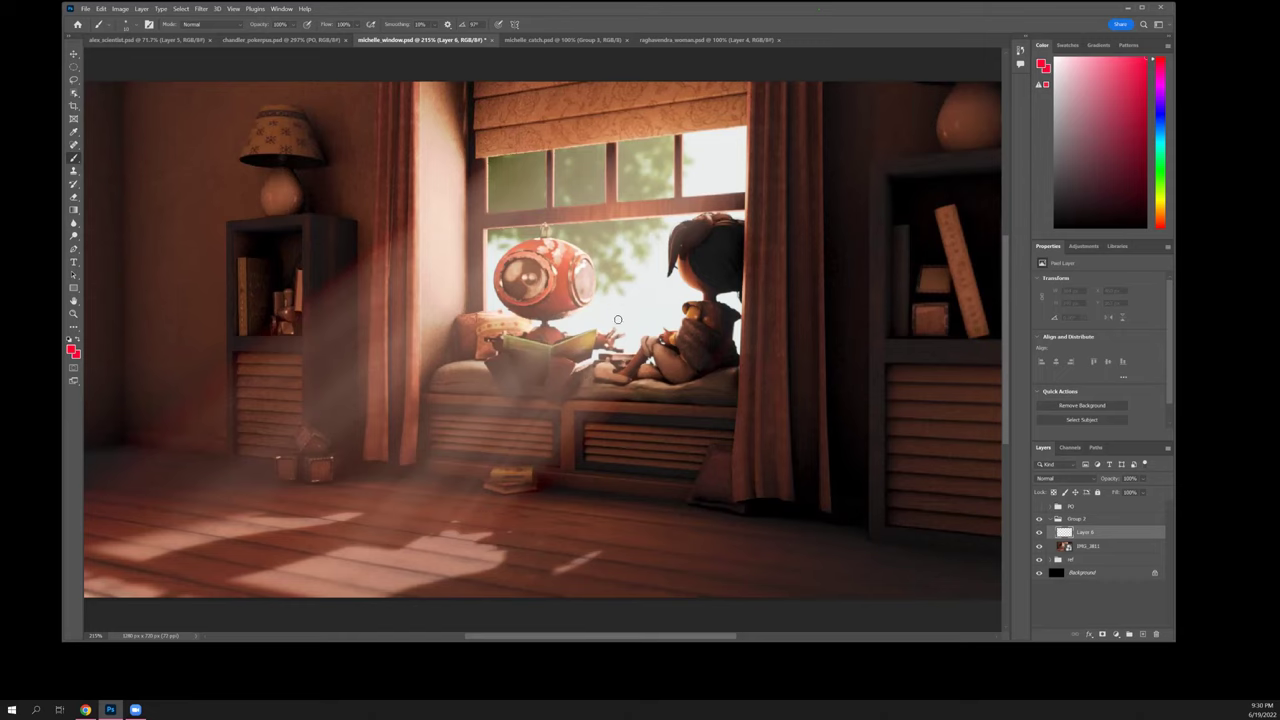
left_click_drag(507, 328, 599, 328)
key("ctrl+z")
- Draw two diagonal red light-direction lines, one across the window top and one through the child, and undo both
left_click_drag(575, 110, 308, 262)
left_click_drag(777, 157, 695, 267)
left_click(539, 443, "shift")
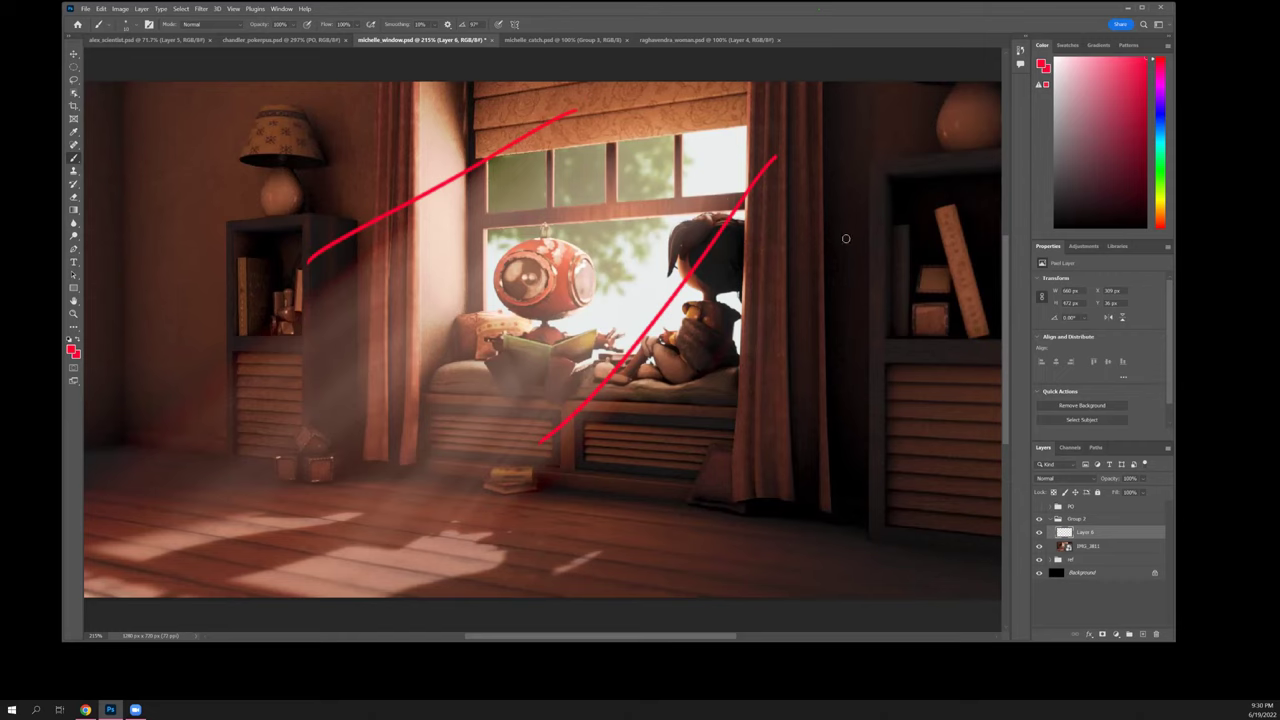
key("ctrl+z")
key("ctrl+z")
key("ctrl+z")
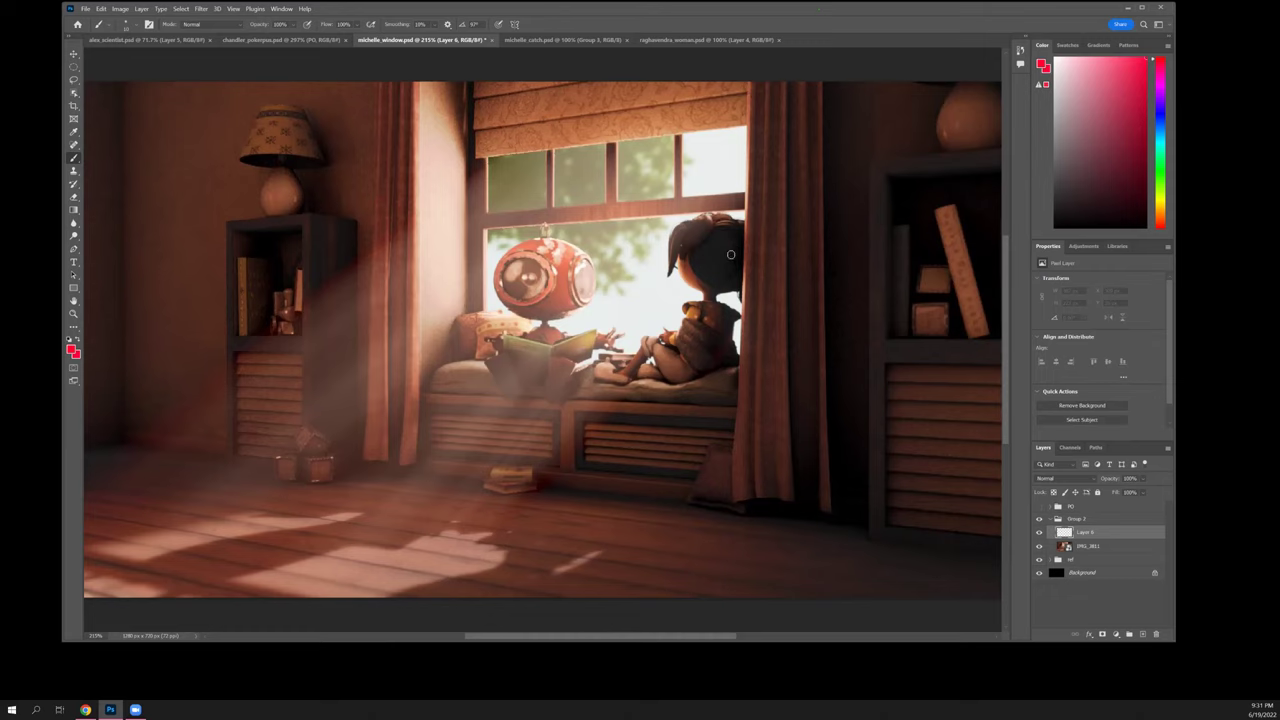
- Mark red crosses on the child's head and back on Layer 6, and undo them
mouse_move(718, 242)
left_mouse_down()
mouse_move(742, 268)
mouse_move(715, 267)
left_mouse_up()
left_click_drag(708, 318, 725, 350)
left_click_drag(727, 317, 698, 357)
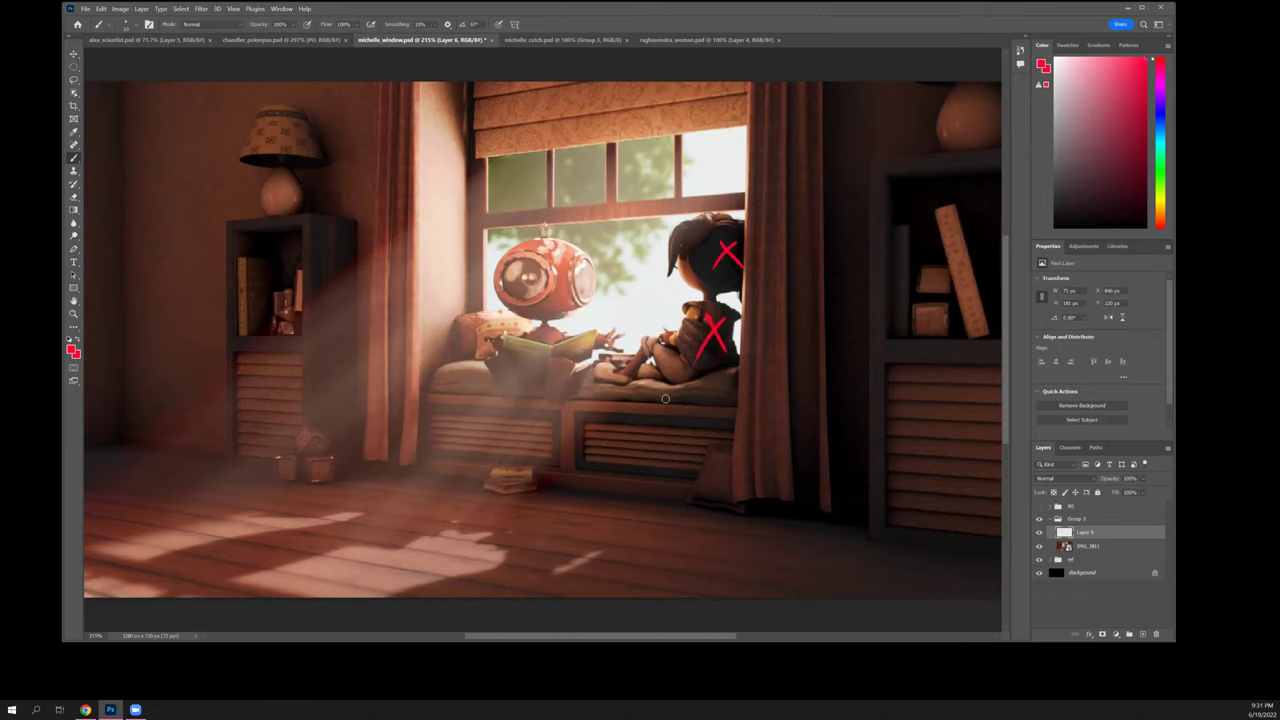
key("ctrl+z")
key("ctrl+z")
key("ctrl+z")
key("ctrl+z")
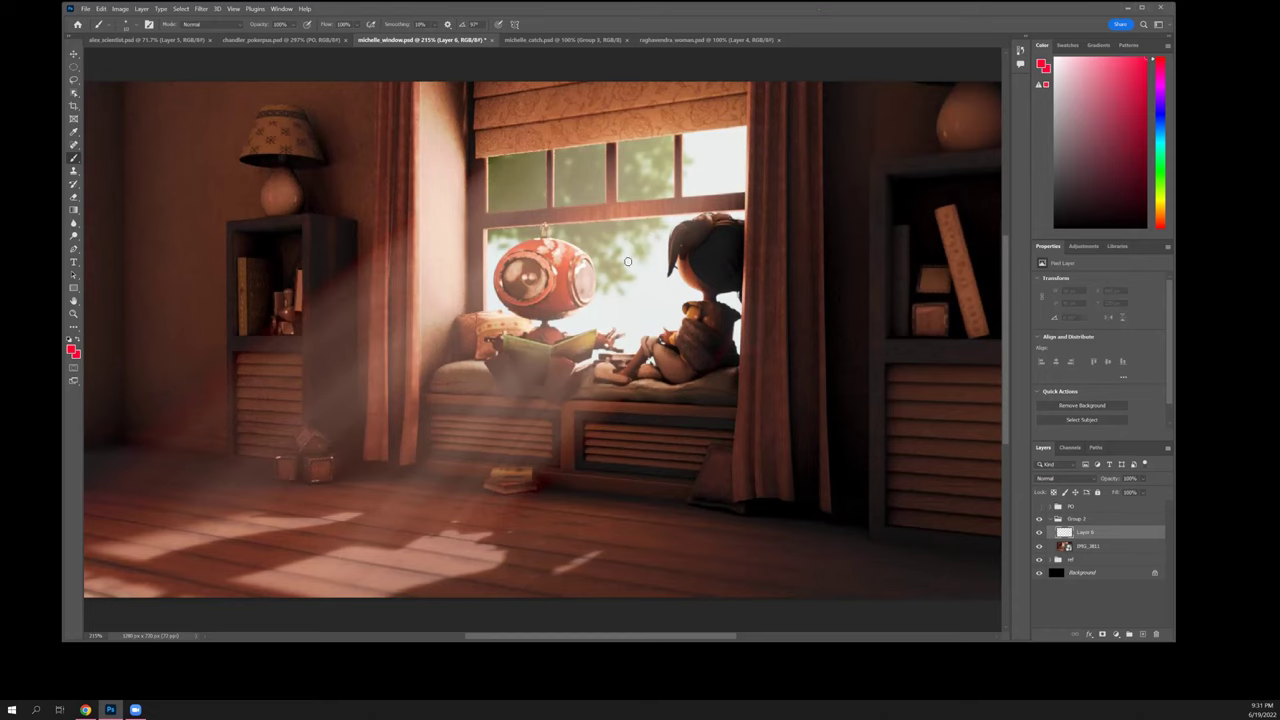
- Draw a double-headed red arrow between the robot's face and the child's head, and undo it
left_click(552, 283, "shift")
mouse_move(660, 248)
left_mouse_down()
mouse_move(703, 257)
mouse_move(672, 272)
left_mouse_up()
left_click_drag(580, 262, 550, 283)
left_click_drag(550, 283, 586, 300)
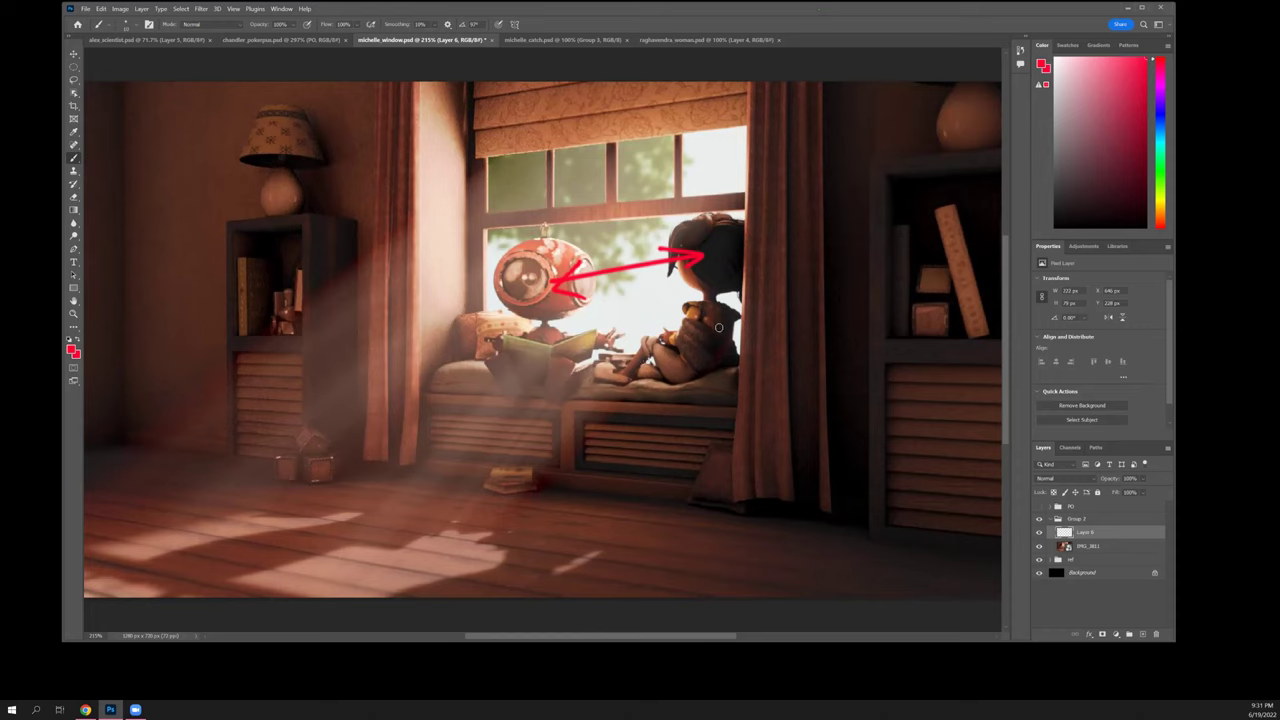
key("ctrl+z")
key("ctrl+z")
key("ctrl+z")
key("ctrl+z")
key("ctrl+z")
- Circle the robot's head and book in red on Layer 6
mouse_move(548, 198)
left_mouse_down()
mouse_move(599, 362)
mouse_move(614, 237)
mouse_move(575, 206)
left_mouse_up()
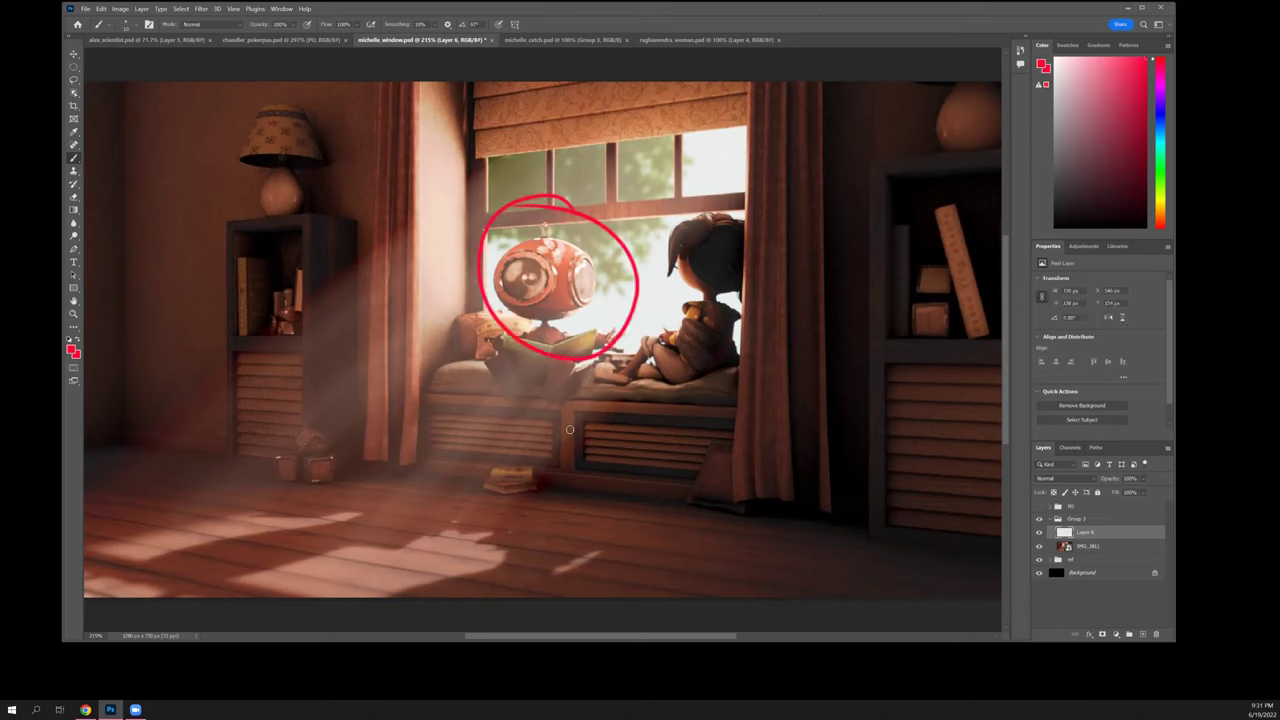
- Outline the light beams from the window and circle the floor's light patches in red on Layer 6, and undo the marks
key("ctrl+z")
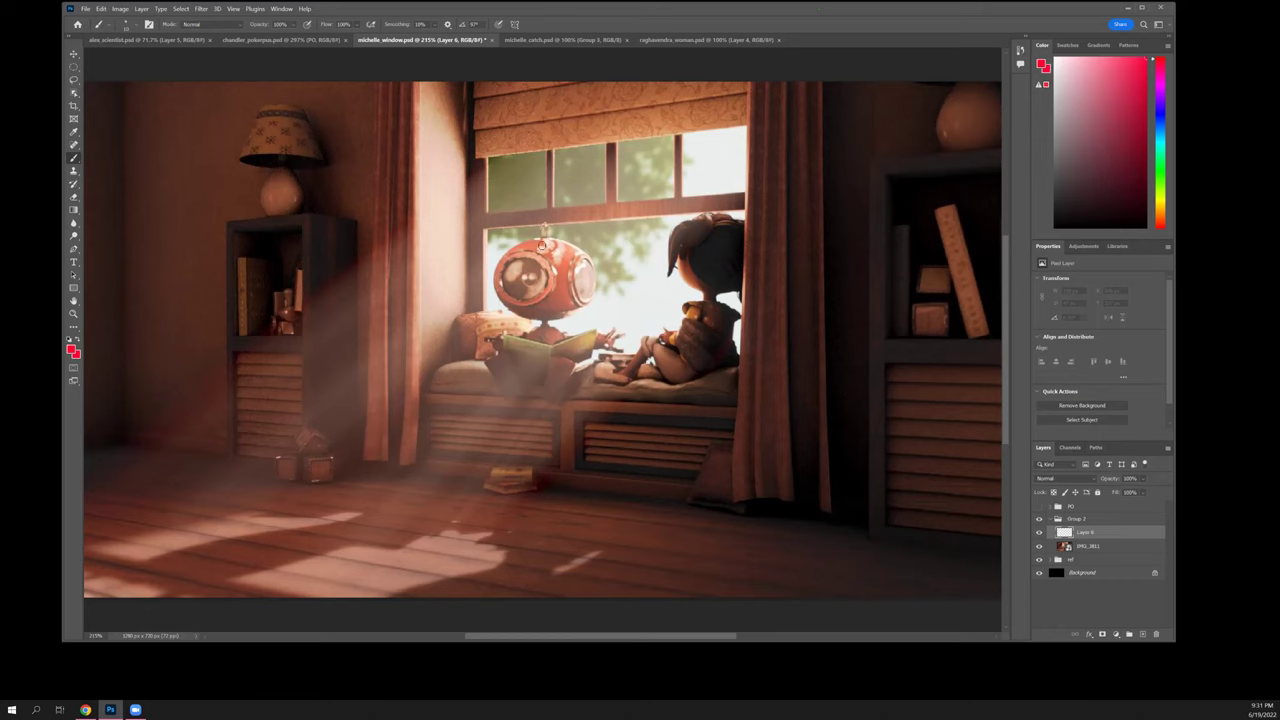
mouse_move(400, 101)
left_mouse_down()
mouse_move(384, 267)
mouse_move(242, 466)
left_mouse_up()
mouse_move(796, 94)
left_mouse_down()
mouse_move(837, 378)
mouse_move(820, 475)
mouse_move(624, 598)
left_mouse_up()
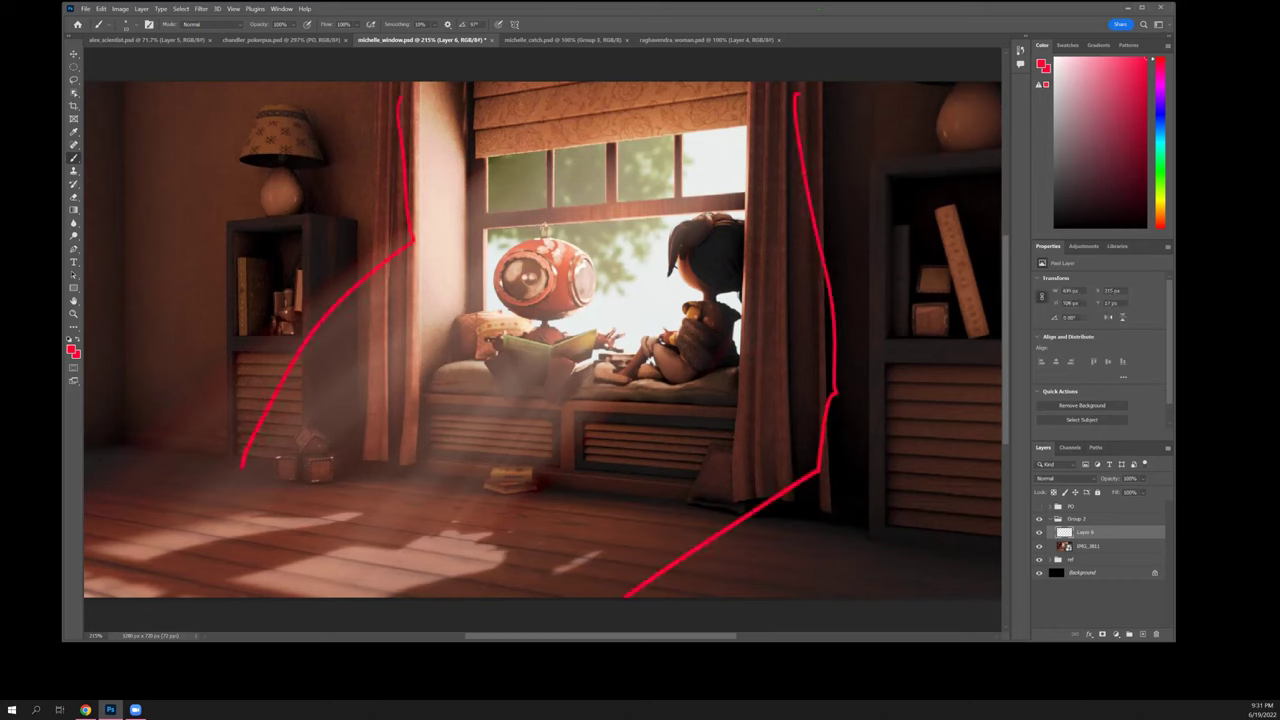
left_click_drag(535, 103, 213, 440)
left_click_drag(808, 98, 575, 547)
left_click_drag(316, 484, 240, 467)
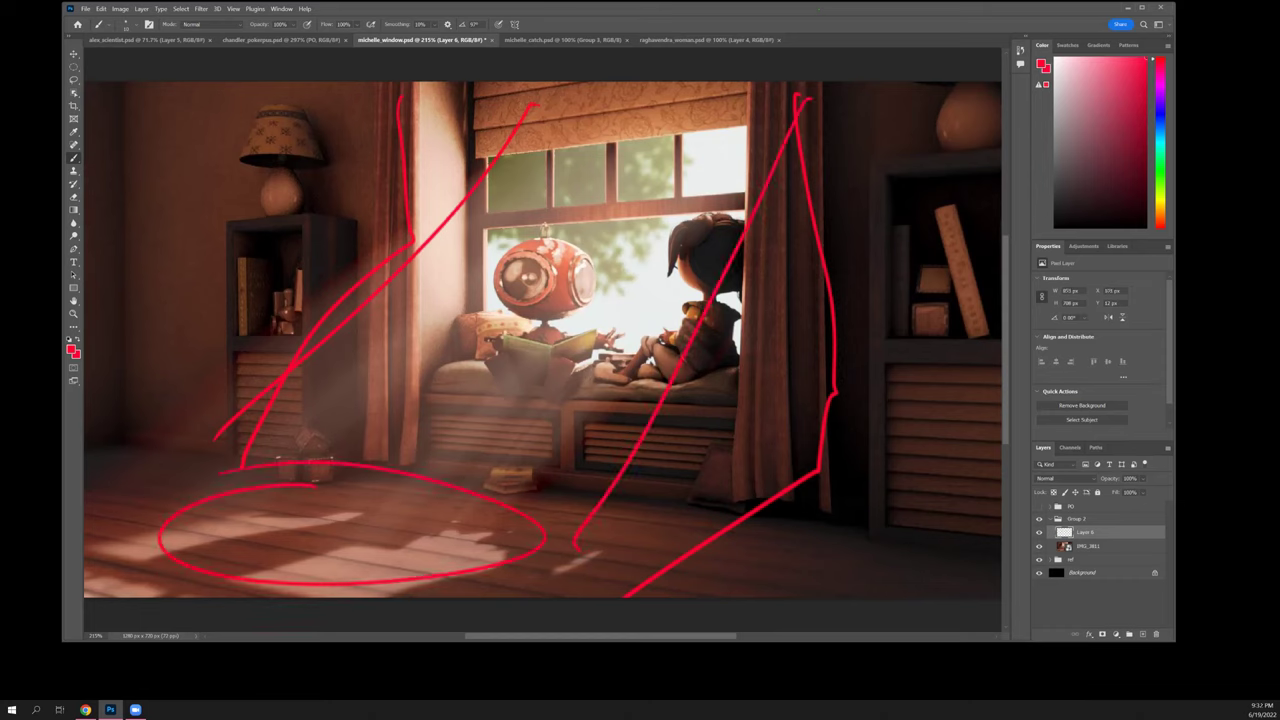
key("ctrl+z")
key("ctrl+z")
key("ctrl+z")
key("ctrl+z")
key("ctrl+z")
key("ctrl+z")
key("ctrl+z")
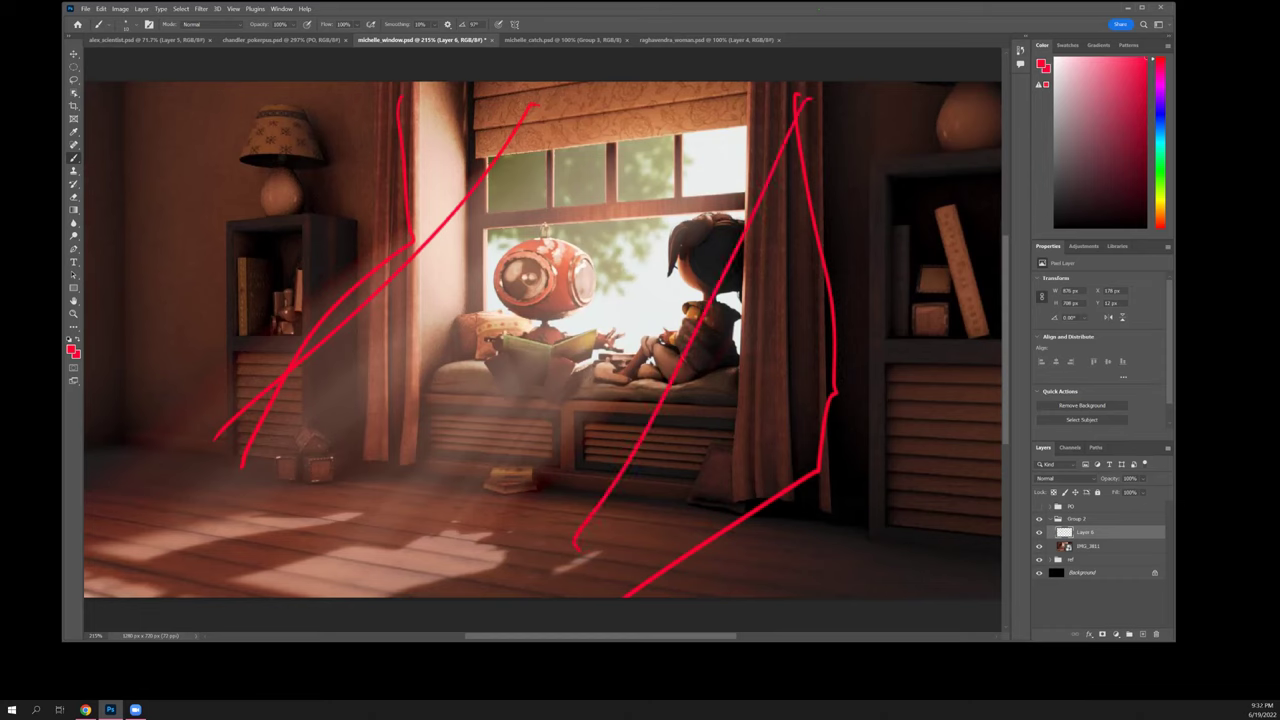
- Draw a red cross over the lamp-side wall and another over the right bookshelf, and undo both
left_click_drag(164, 156, 295, 258)
left_click_drag(268, 171, 180, 242)
left_click_drag(889, 166, 975, 249)
left_click_drag(978, 168, 886, 248)
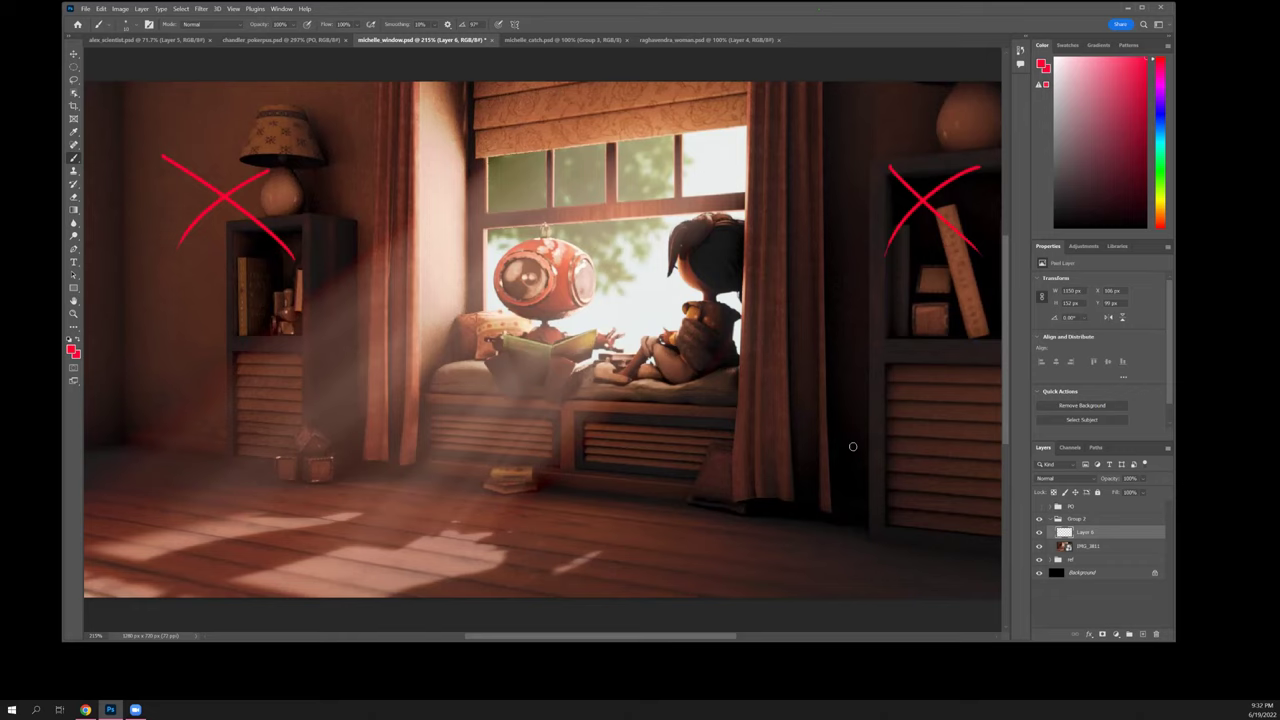
key("ctrl+z")
key("ctrl+z")
key("ctrl+z")
key("ctrl+z")
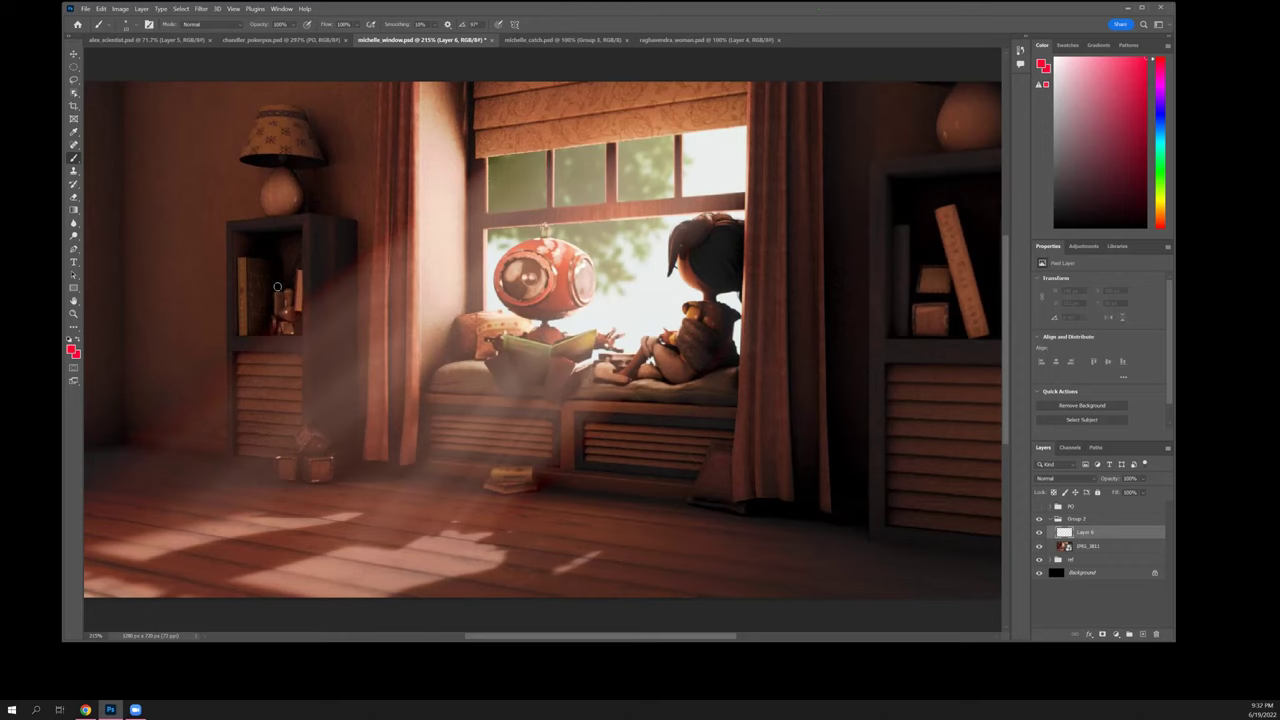
- Mark the lamp and the books of the left shelf in red, circle the lamp and upper shelf, and undo the marks
left_click_drag(258, 164, 308, 160)
left_click_drag(250, 240, 270, 240)
left_click(267, 196)
left_click(298, 203)
left_click_drag(239, 259, 248, 347)
left_click_drag(297, 272, 300, 328)
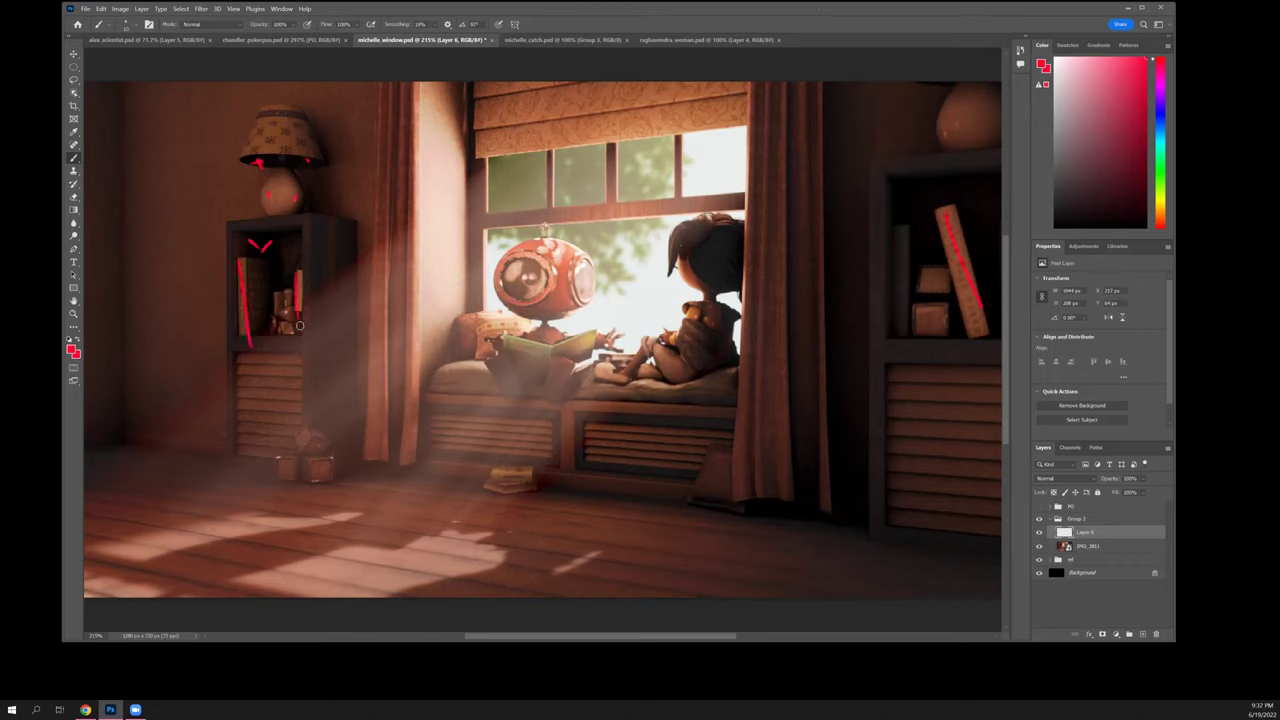
key("ctrl+z")
key("ctrl+z")
key("ctrl+z")
key("ctrl+z")
key("ctrl+z")
key("ctrl+z")
key("ctrl+z")
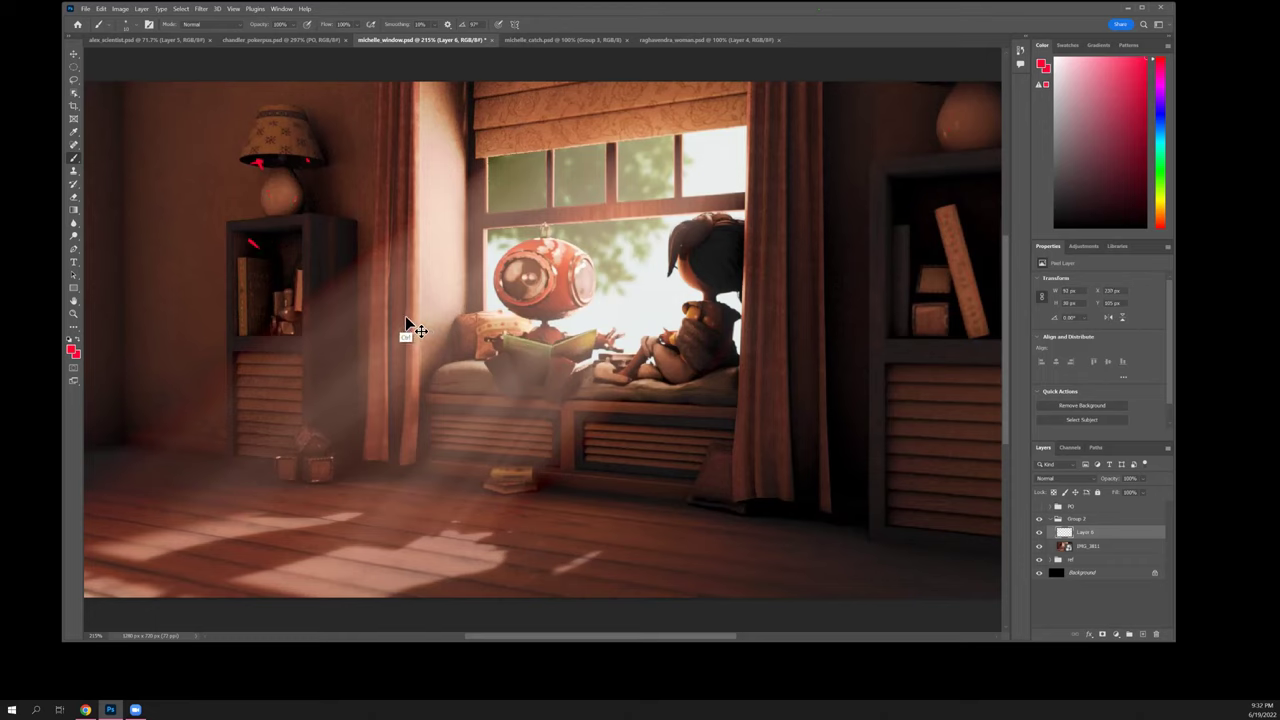
key("ctrl+z")
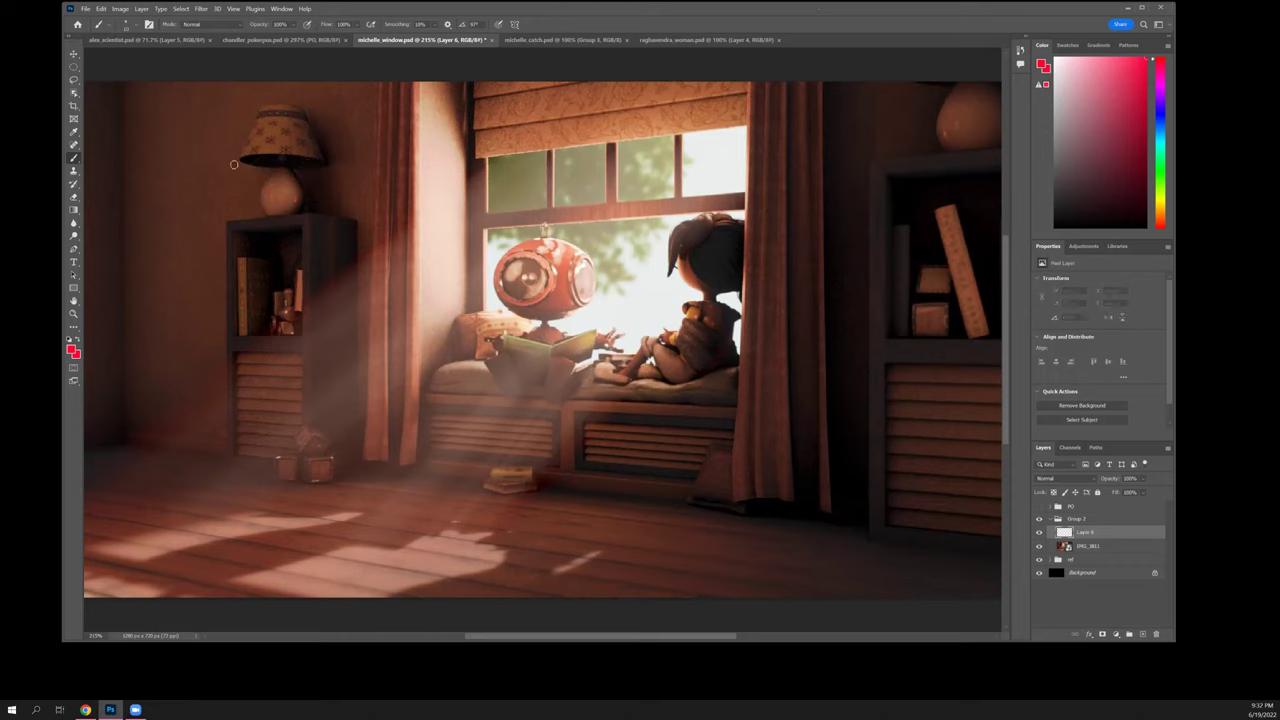
mouse_move(270, 100)
left_mouse_down()
mouse_move(256, 314)
mouse_move(359, 256)
mouse_move(256, 100)
left_mouse_up()
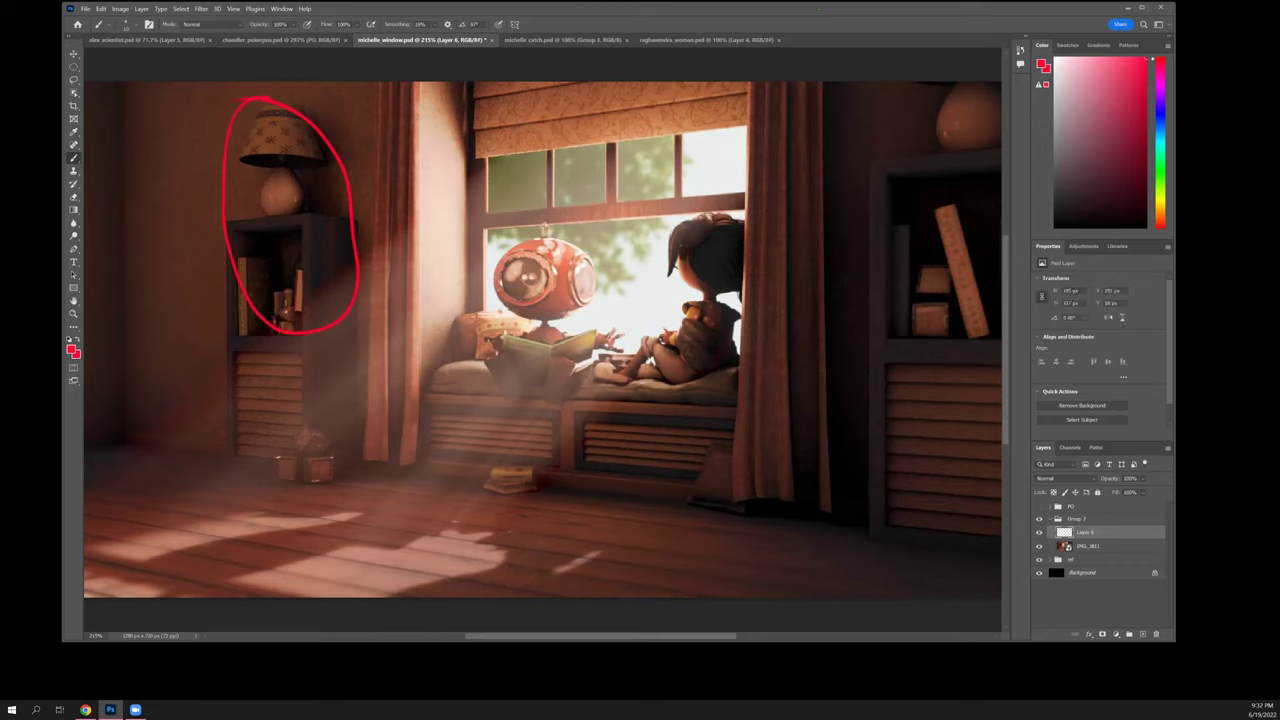
key("ctrl+z")
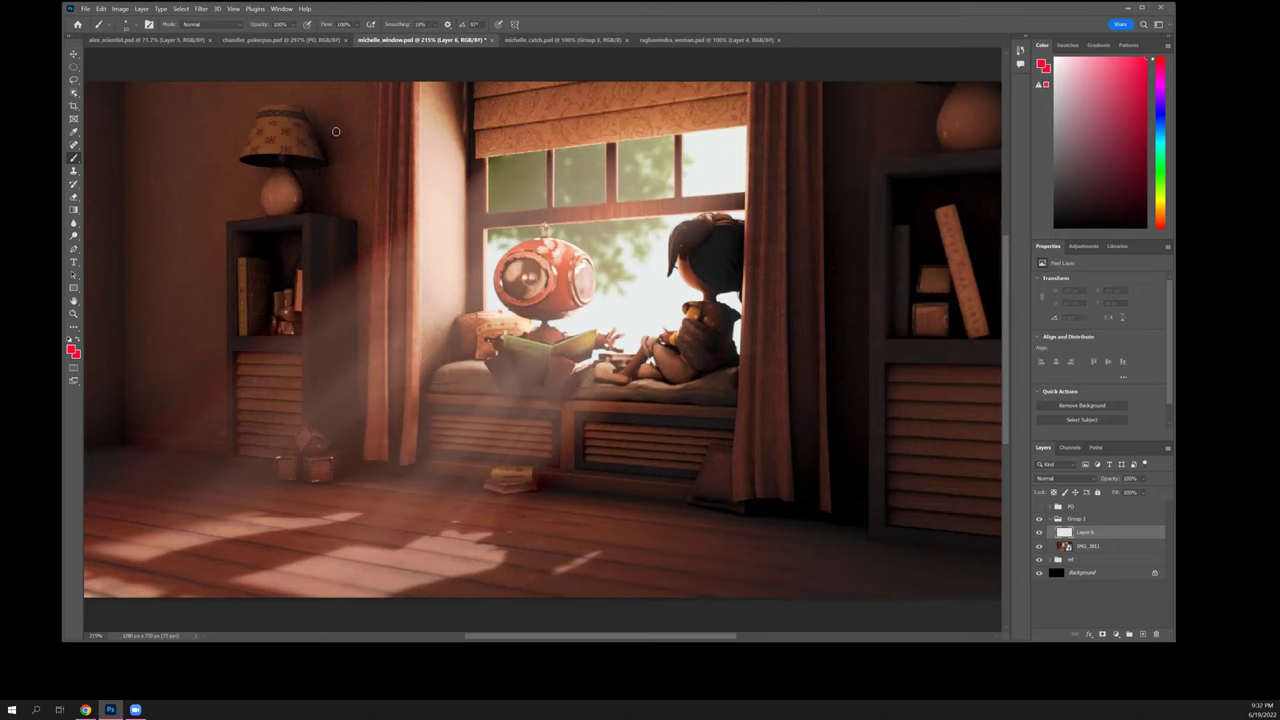
- Draw large red crosses over the left shelf, the window and the right shelf, and undo them
left_click_drag(348, 122, 228, 302)
left_click_drag(193, 143, 302, 284)
left_click_drag(512, 133, 677, 300)
left_click_drag(679, 150, 466, 314)
left_click_drag(930, 148, 982, 212)
left_click_drag(982, 144, 878, 240)
key("ctrl+z")
key("ctrl+z")
key("ctrl+z")
key("ctrl+z")
key("ctrl+z")
key("ctrl+z")
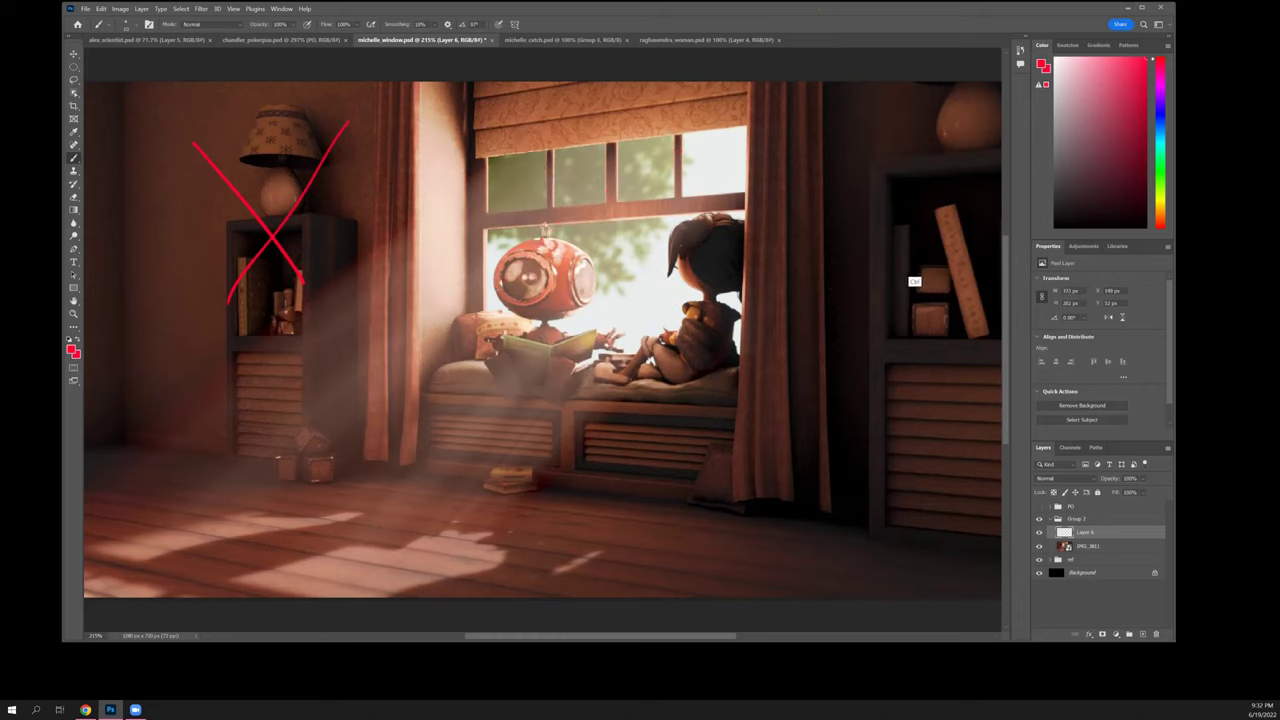
- Scribble short red marks around the upper compartment of the right bookshelf, and undo them
mouse_move(900, 206)
left_mouse_down()
mouse_move(997, 200)
mouse_move(926, 252)
left_mouse_up()
left_click_drag(988, 214, 986, 250)
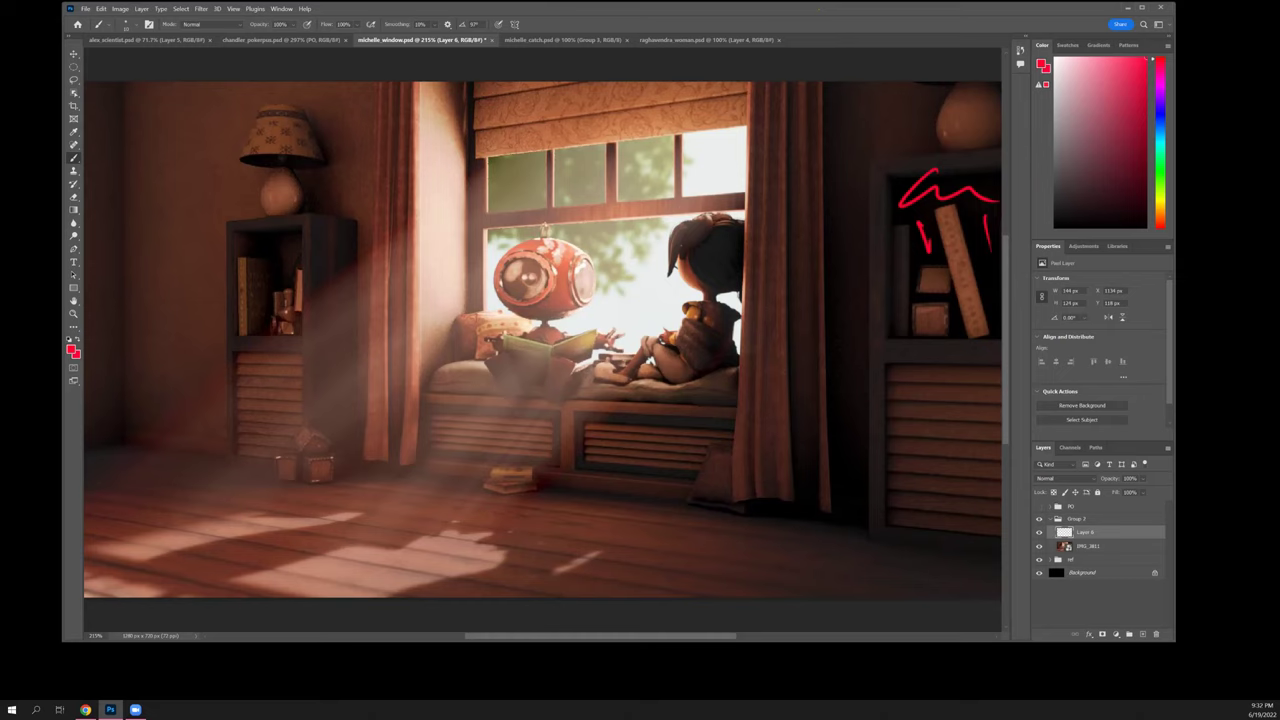
key("ctrl+z")
key("ctrl+z")
key("ctrl+z")
- Draw a wavy red line down each bookshelf and hatch the left wall and shelf with roughly horizontal strokes
left_click_drag(978, 107, 998, 447)
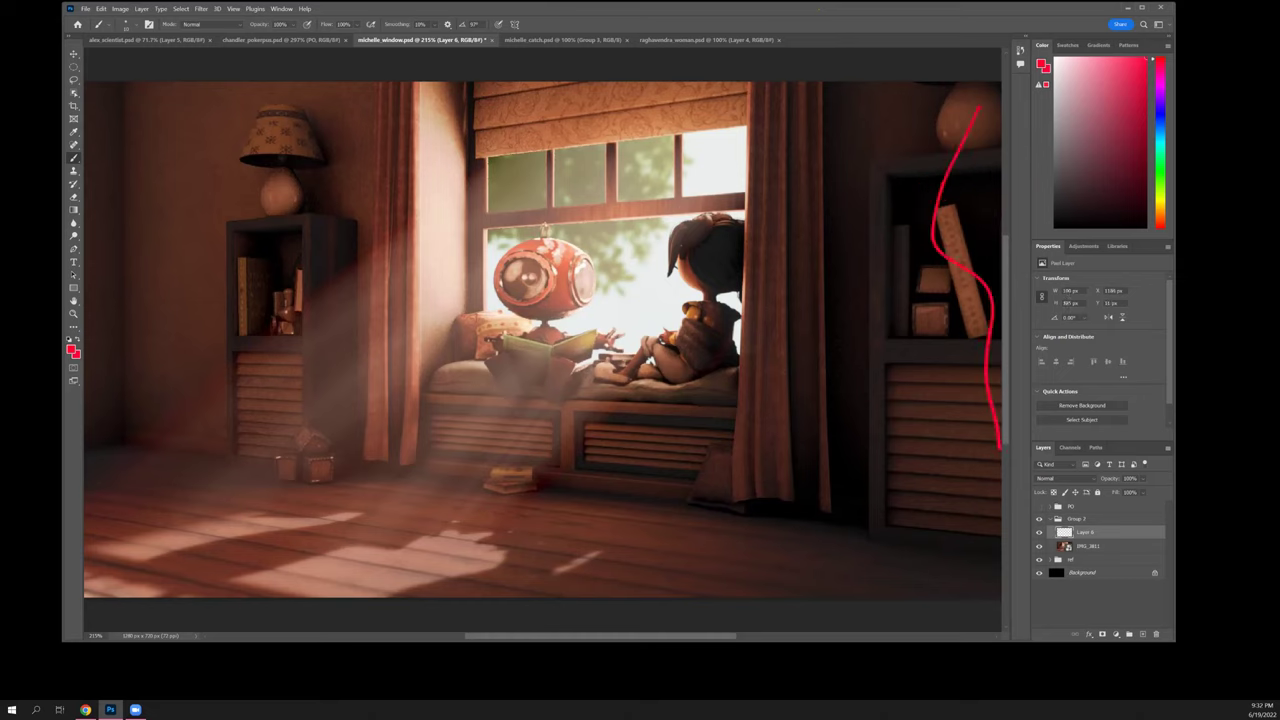
left_click_drag(274, 111, 298, 398)
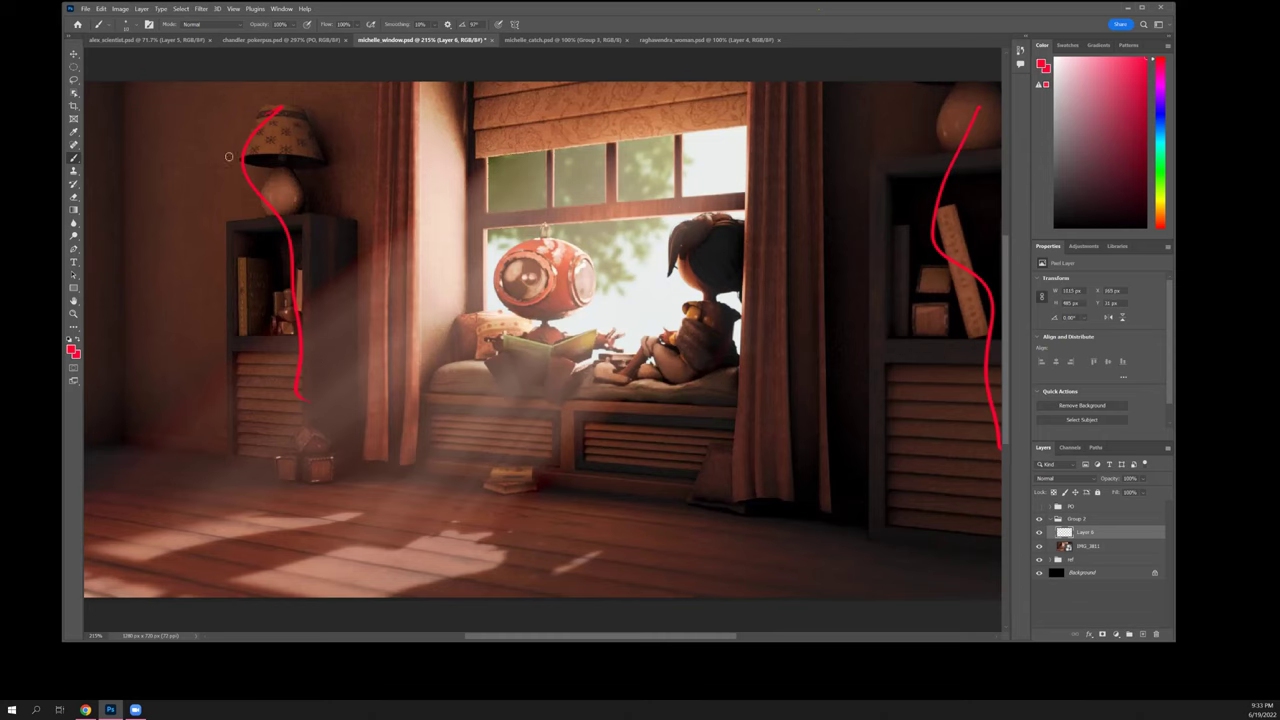
left_click_drag(128, 141, 322, 93)
left_click_drag(146, 211, 326, 157)
left_click_drag(139, 263, 350, 208)
left_click_drag(130, 322, 360, 292)
left_click_drag(150, 366, 388, 378)
left_click_drag(176, 409, 346, 419)
- Hatch the right bookshelf area with short horizontal red strokes and draw a vertical line beside the right curtain
left_click_drag(852, 113, 998, 97)
left_click_drag(870, 196, 990, 190)
left_click_drag(914, 238, 988, 237)
left_click_drag(910, 280, 952, 278)
left_click_drag(910, 317, 962, 318)
left_click_drag(906, 377, 954, 385)
left_click_drag(878, 443, 944, 447)
left_click_drag(888, 478, 958, 470)
left_click_drag(854, 150, 875, 461)
- Outline the window area and its light spill on the floor in red, and circle both characters' heads
mouse_move(352, 112)
left_mouse_down()
mouse_move(397, 396)
mouse_move(414, 430)
mouse_move(383, 430)
mouse_move(395, 422)
mouse_move(170, 522)
mouse_move(168, 535)
mouse_move(198, 541)
left_mouse_up()
mouse_move(564, 572)
left_mouse_down()
mouse_move(818, 418)
mouse_move(828, 104)
mouse_move(281, 104)
left_mouse_up()
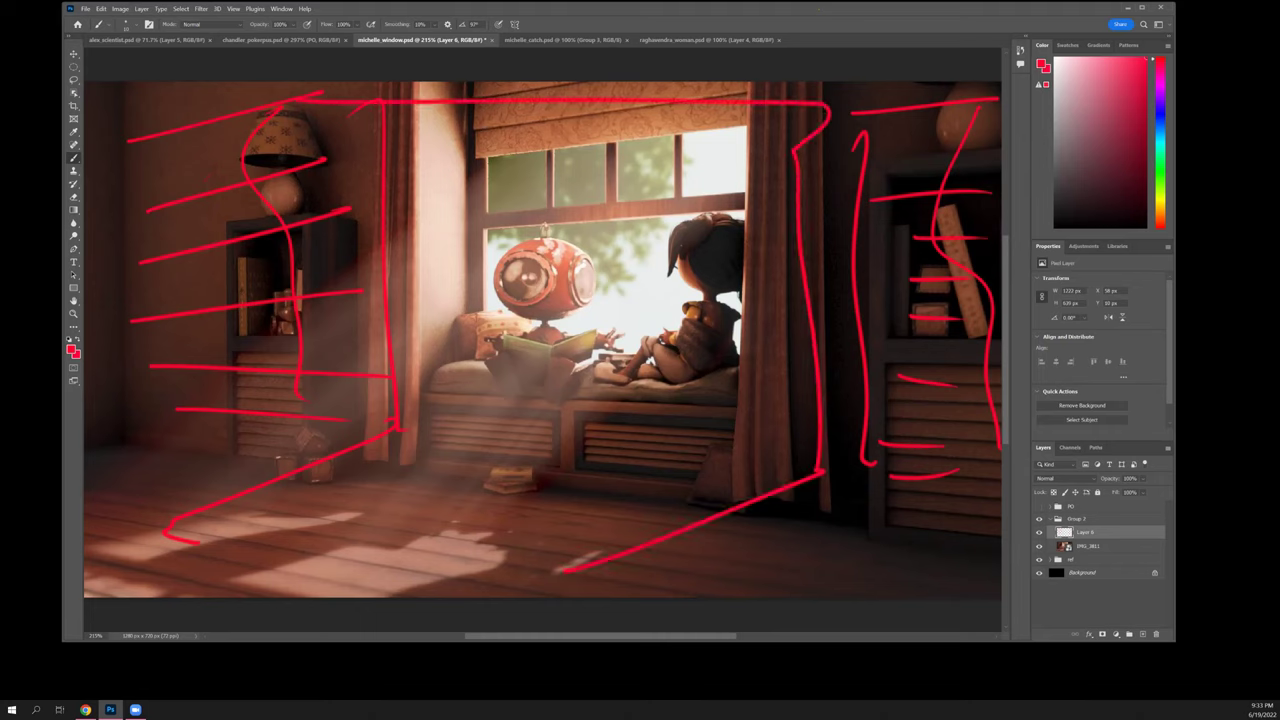
mouse_move(695, 193)
left_mouse_down()
mouse_move(668, 190)
mouse_move(805, 240)
mouse_move(474, 222)
left_mouse_up()
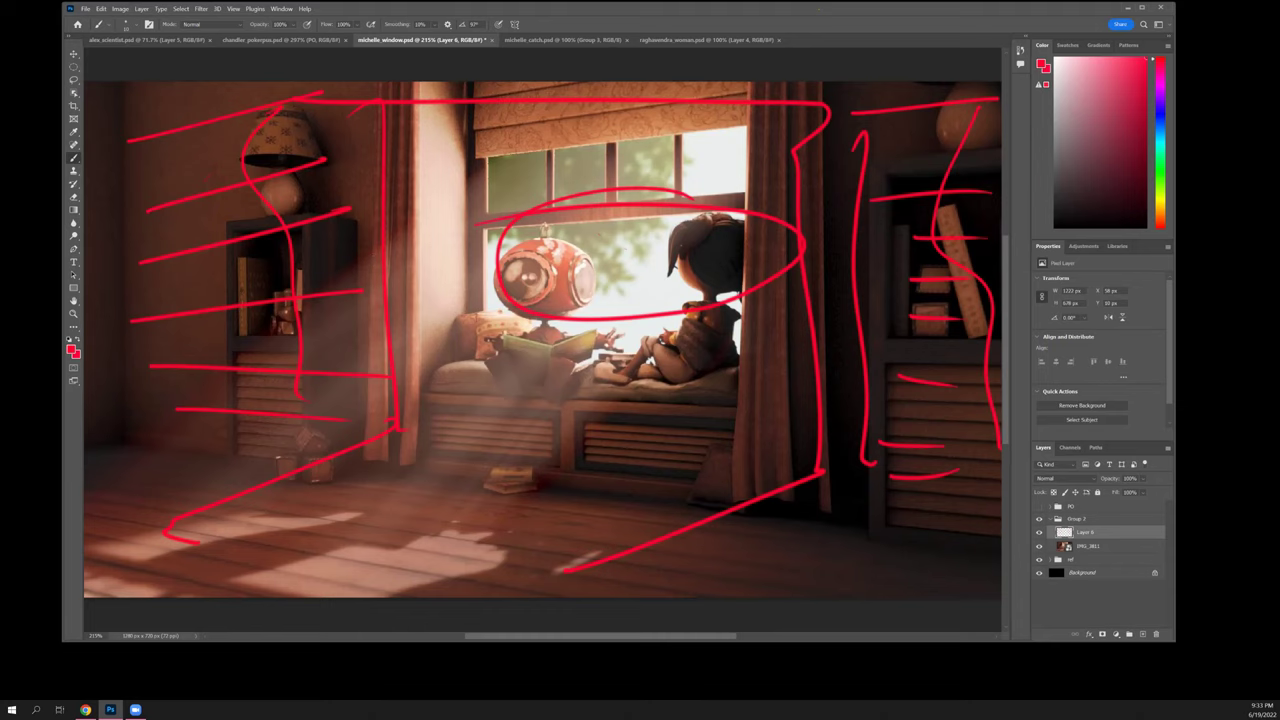
- Undo all the red hatching, outlines and the heads' circle on Layer 6
key("ctrl+z")
key("ctrl+z")
key("ctrl+z")
key("ctrl+z")
key("ctrl+z")
key("ctrl+z")
key("ctrl+z")
key("ctrl+z")
key("ctrl+z")
key("ctrl+z")
key("ctrl+z")
key("ctrl+z")
key("ctrl+z")
key("ctrl+z")
key("ctrl+z")
key("ctrl+z")
key("ctrl+z")
key("ctrl+z")
key("ctrl+z")
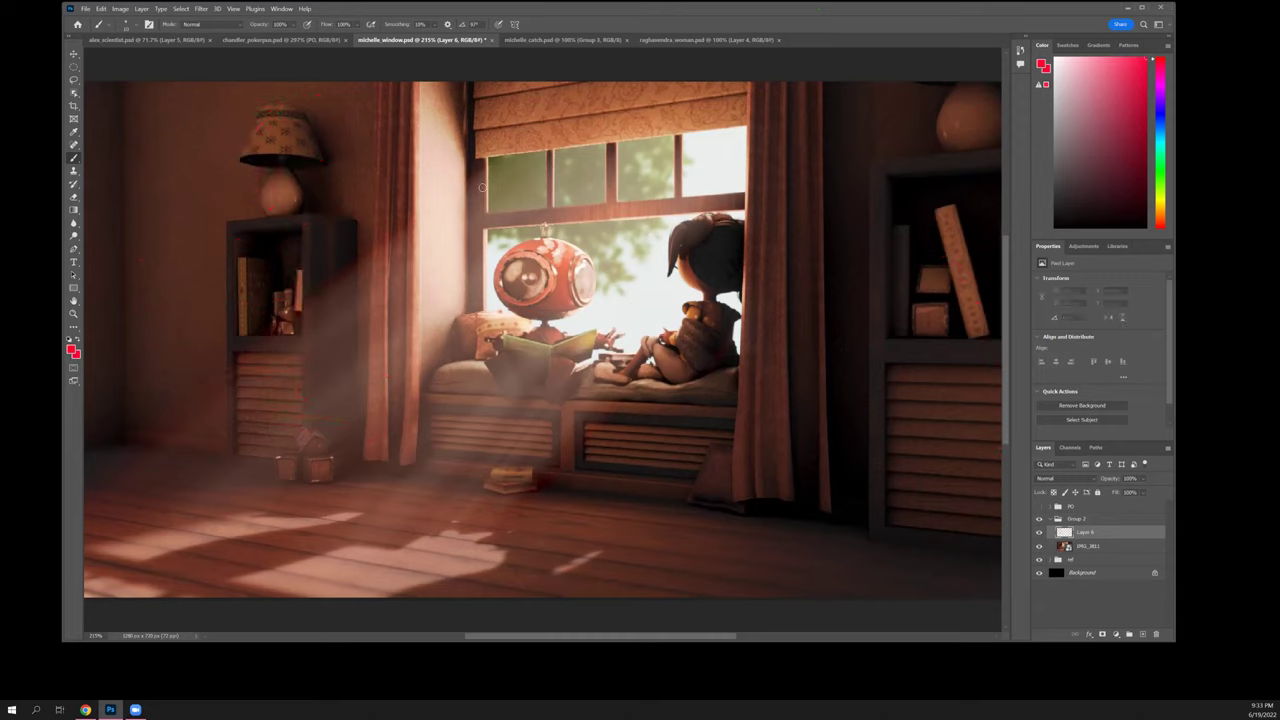
- Outline the window seat and floor light as one red shape, undo it, and dismiss the hidden-layer brush error
mouse_move(413, 97)
left_mouse_down()
mouse_move(380, 412)
mouse_move(402, 485)
mouse_move(265, 540)
mouse_move(760, 450)
left_mouse_up()
mouse_move(773, 347)
left_mouse_down()
mouse_move(731, 103)
mouse_move(630, 85)
mouse_move(430, 86)
left_mouse_up()
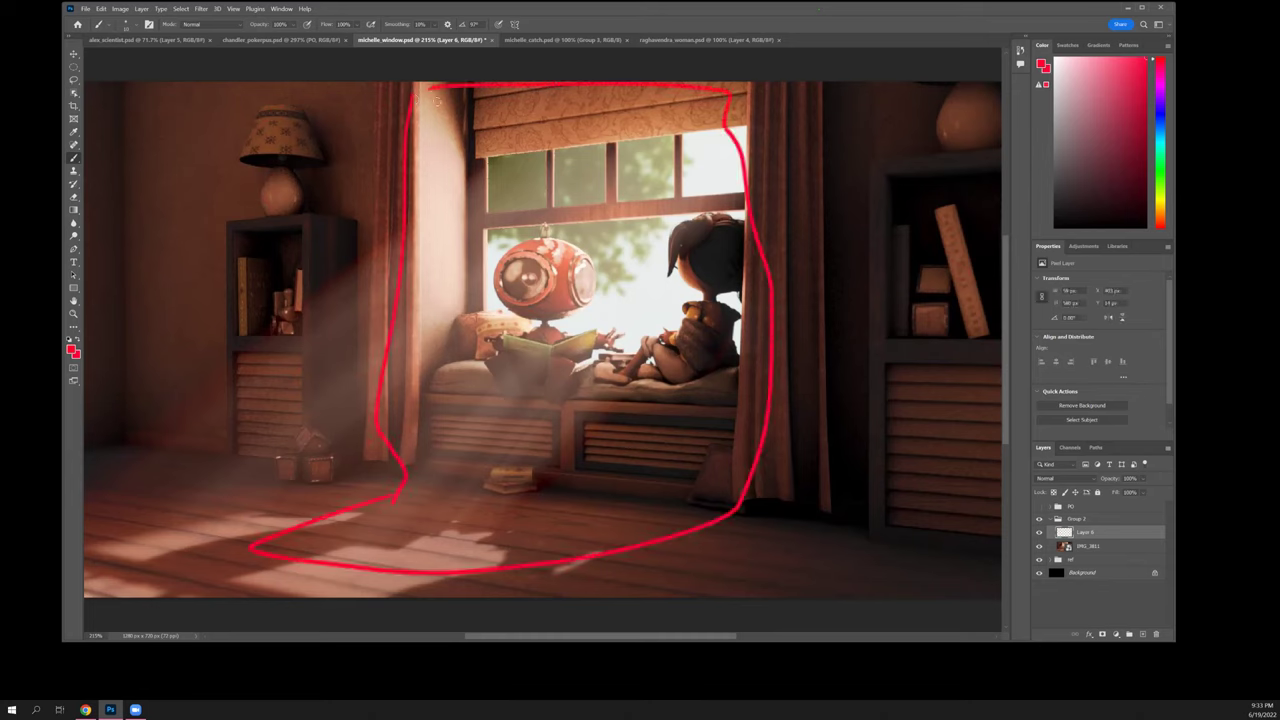
key("ctrl+z")
key("ctrl+z")
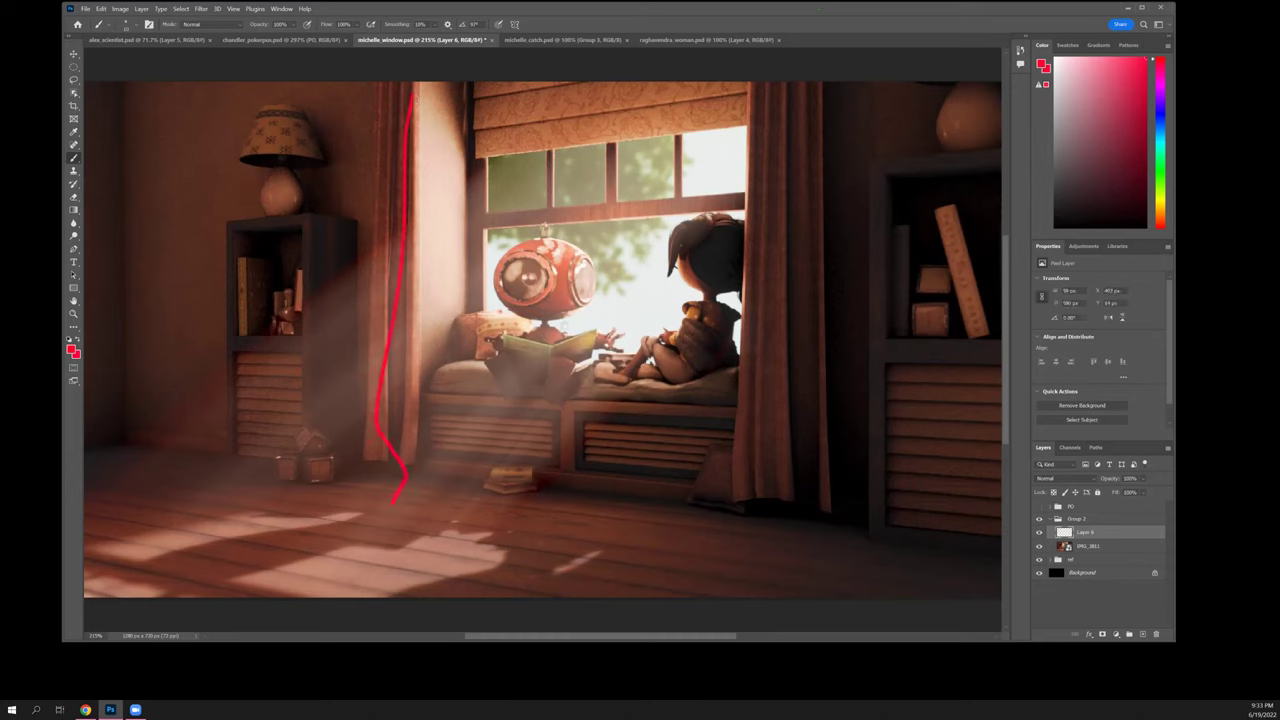
left_click(572, 250)
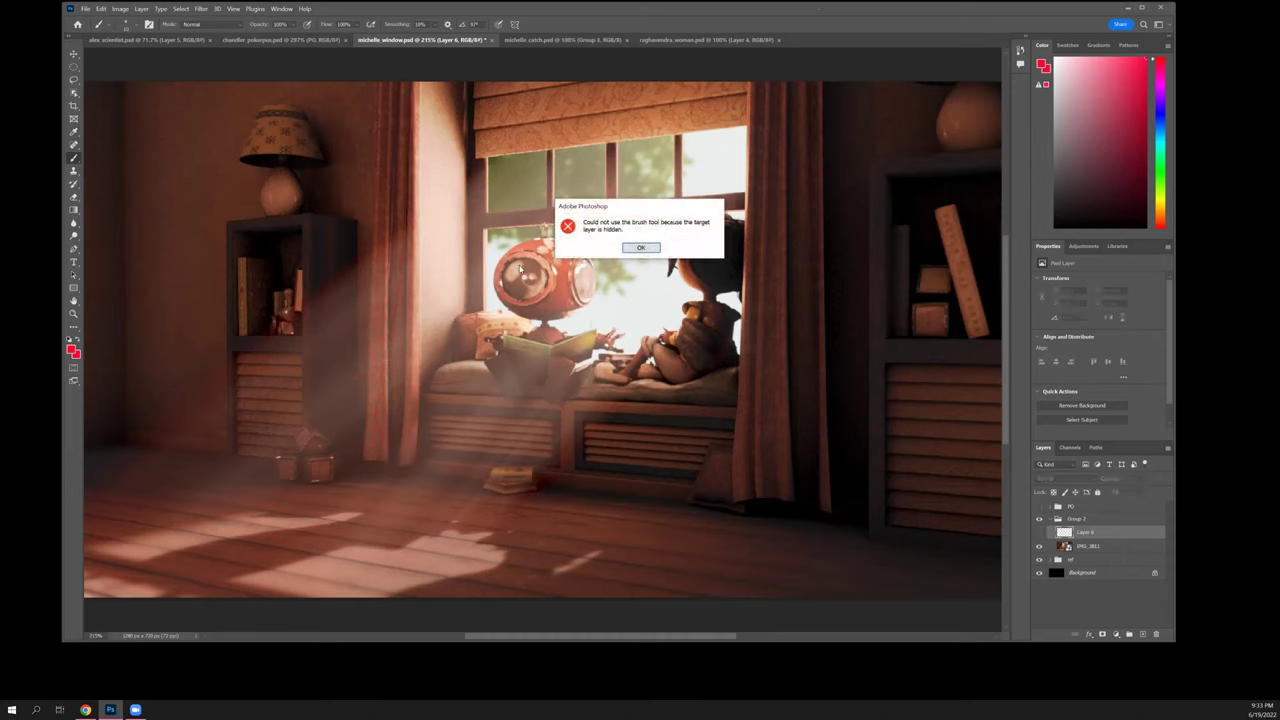
left_click(630, 248)
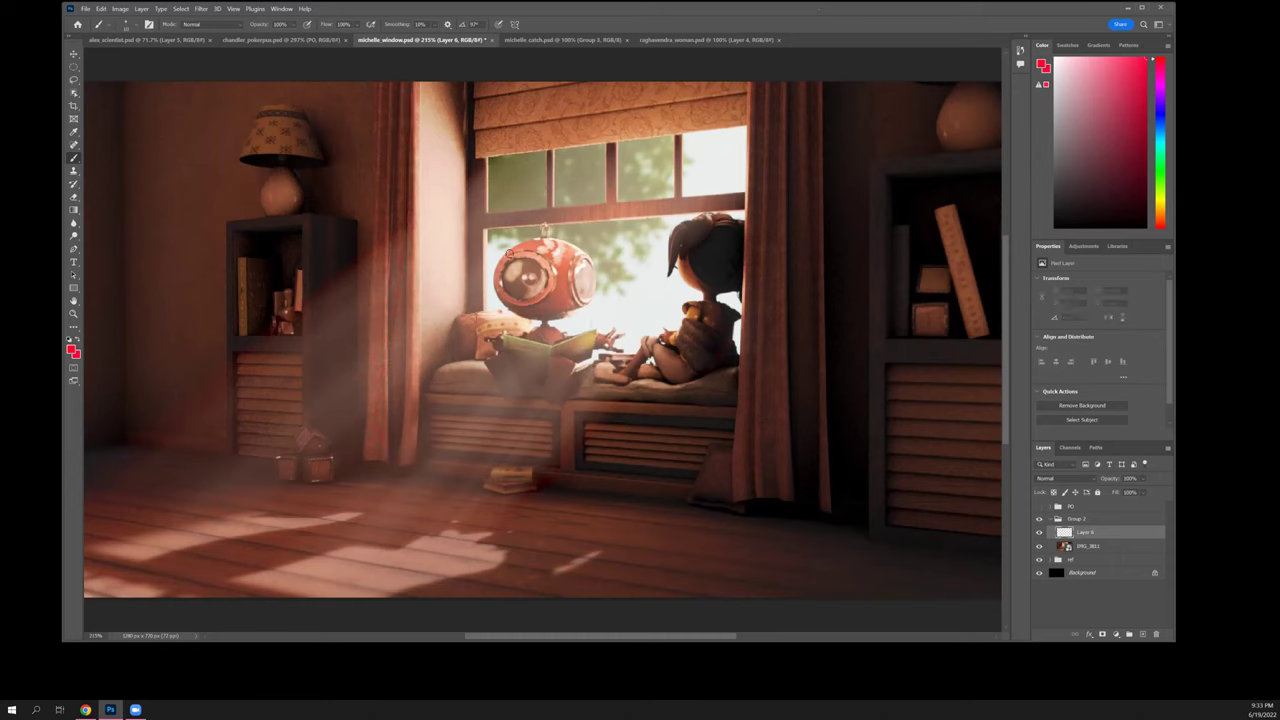
- Circle both characters' heads, the whole window seat group and the robot's head in red, undoing each circle
mouse_move(646, 223)
left_mouse_down()
mouse_move(760, 195)
mouse_move(500, 207)
left_mouse_up()
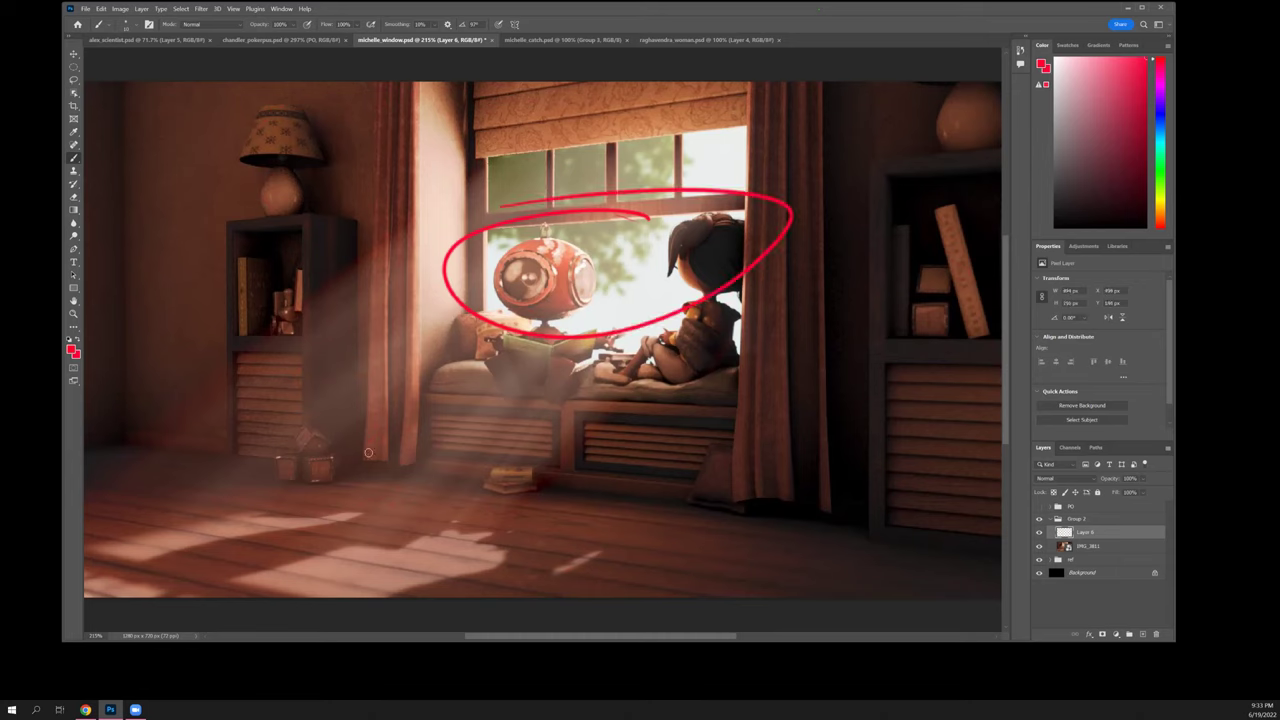
key("ctrl+z")
left_click_drag(745, 195, 415, 366)
left_click_drag(497, 437, 742, 196)
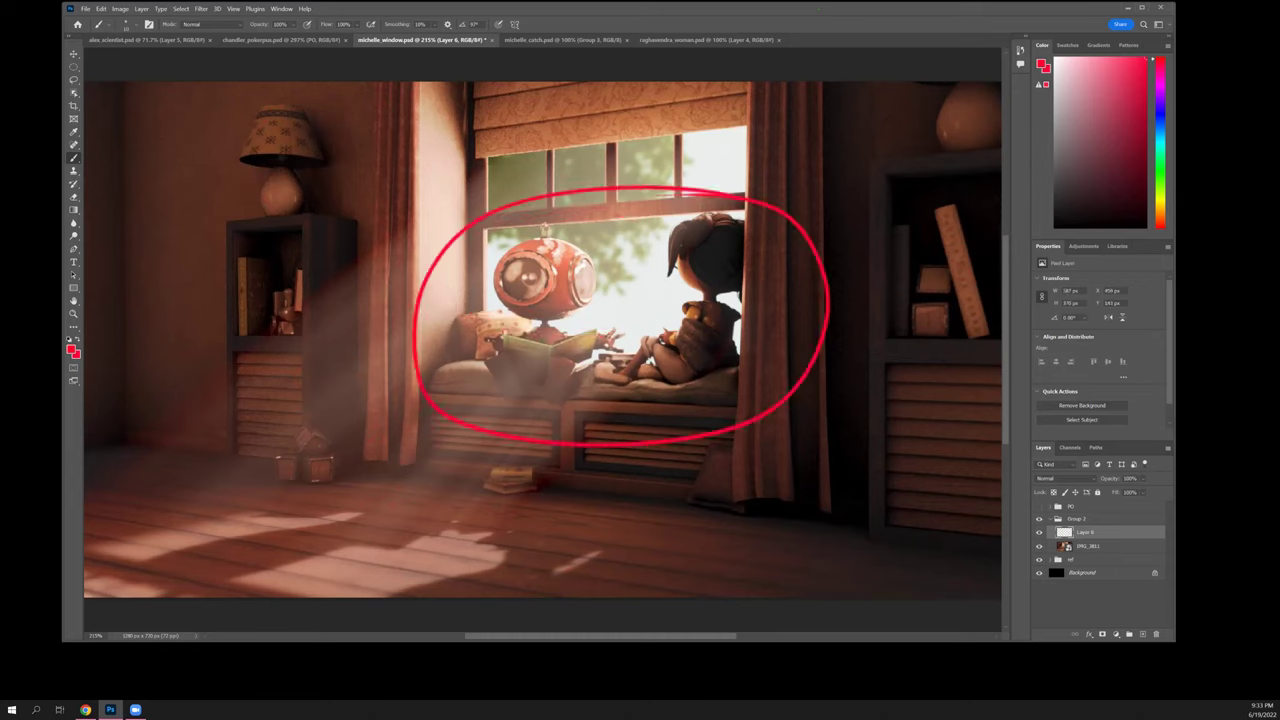
key("ctrl+z")
left_click_drag(550, 232, 548, 226)
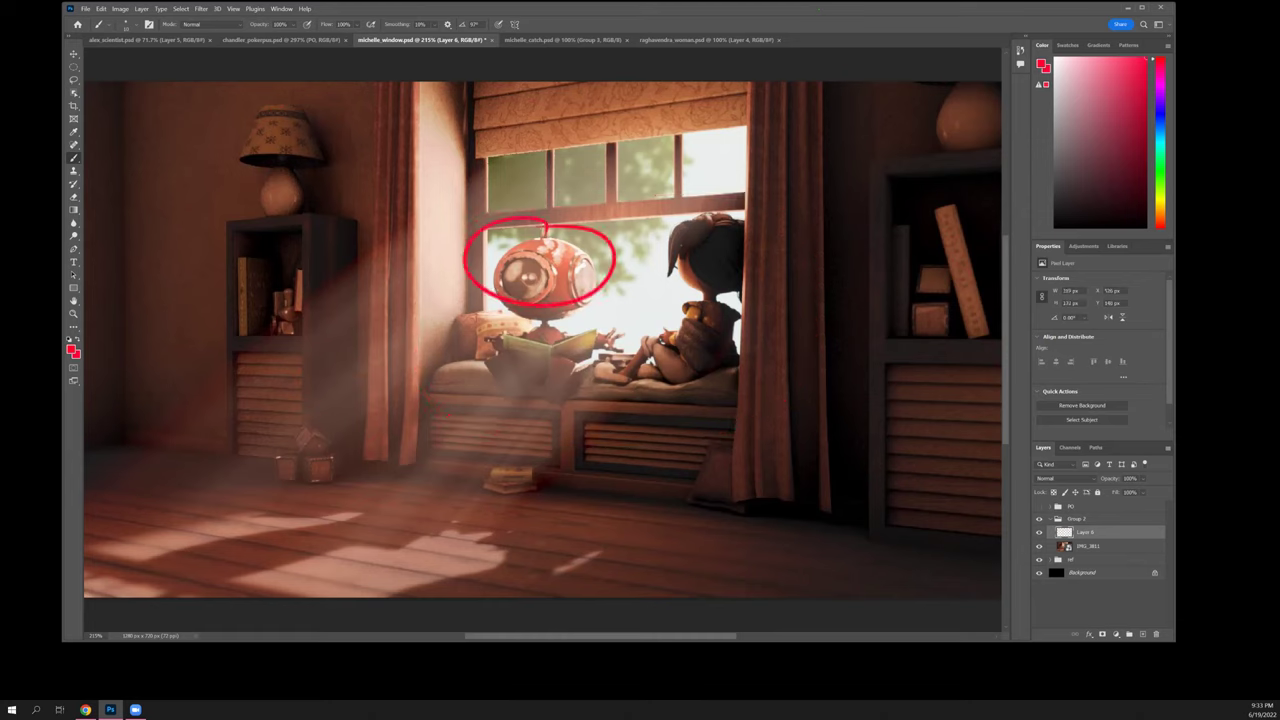
key("ctrl+z")
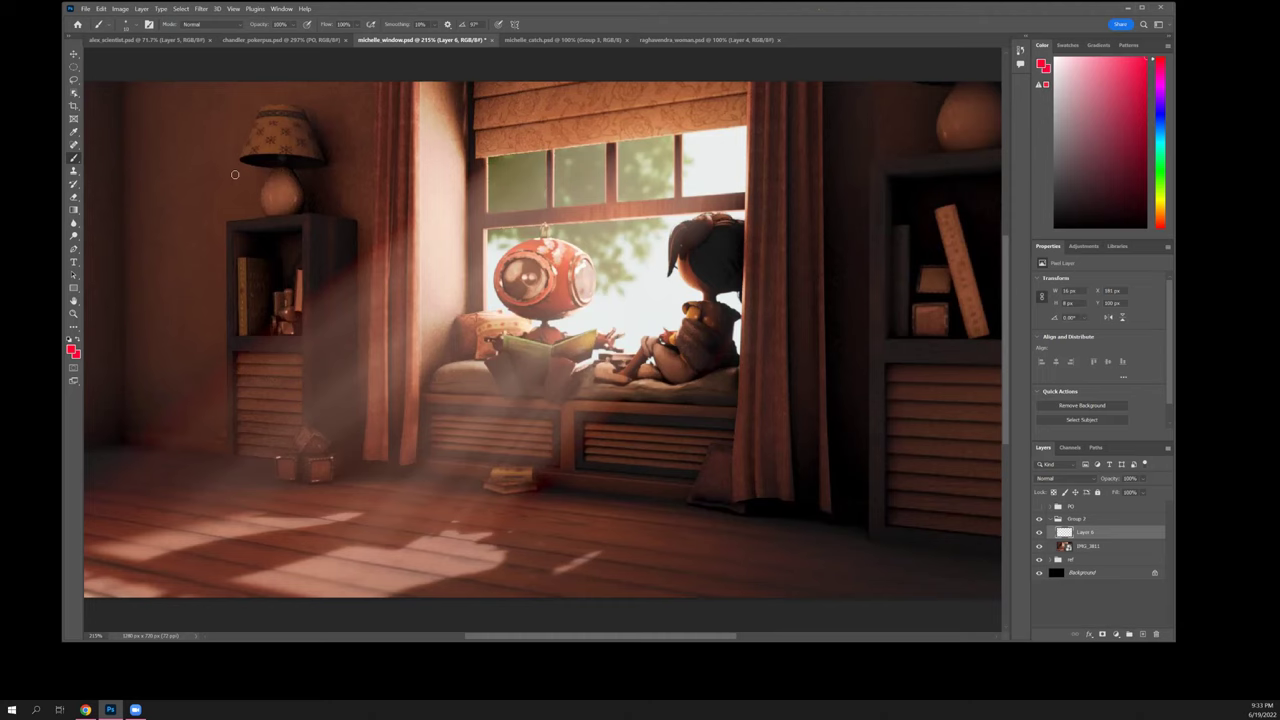
- Cross out the left lamp in red, add diagonal strokes at the left and right shelves, and undo them
left_click_drag(175, 152, 318, 251)
mouse_move(286, 144)
left_mouse_down()
mouse_move(271, 246)
mouse_move(222, 267)
left_mouse_up()
mouse_move(135, 335)
left_mouse_down()
mouse_move(182, 288)
mouse_move(275, 262)
left_mouse_up()
left_click_drag(978, 390, 895, 268)
key("ctrl+z")
key("ctrl+z")
key("ctrl+z")
key("ctrl+z")
key("ctrl+z")
- Make a small red mark on the floor's light patch and erase it with the Eraser tool
mouse_move(362, 557)
left_mouse_down()
mouse_move(388, 576)
mouse_move(368, 580)
left_mouse_up()
left_click(73, 196)
left_click_drag(366, 558, 392, 576)
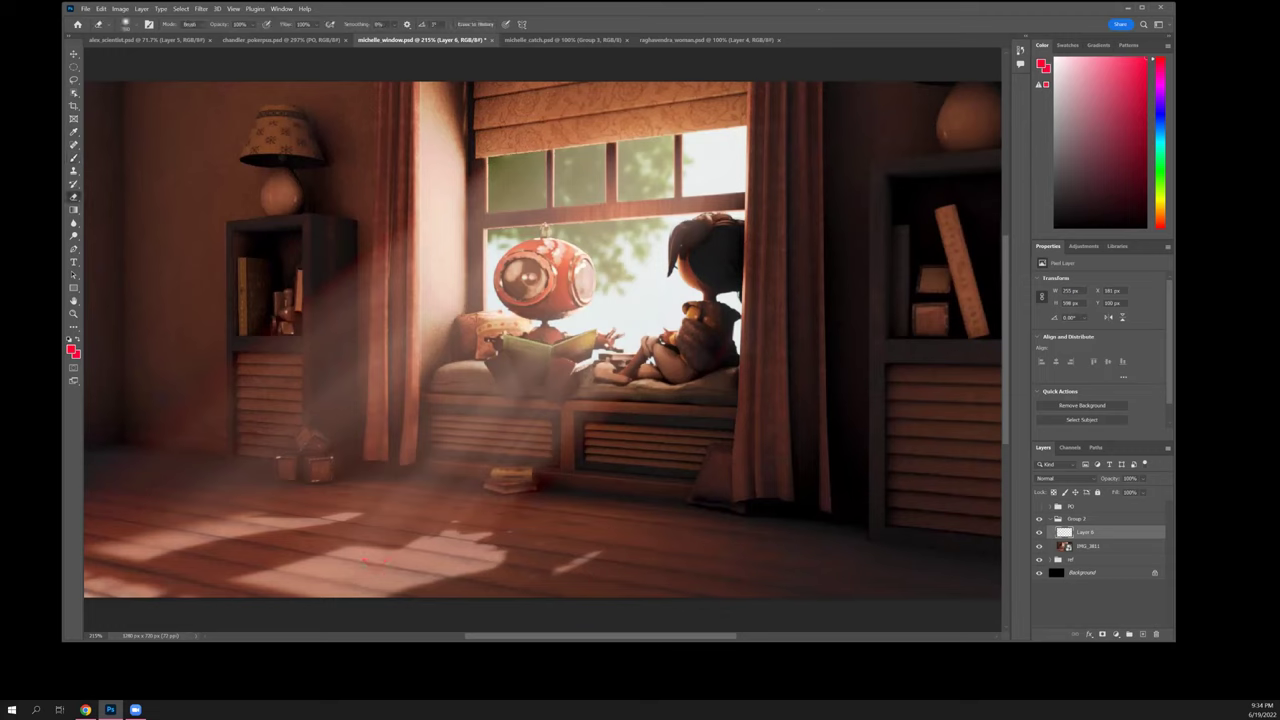
- Switch back to the Brush tool and add a new layer above the PO group
left_click(73, 157)
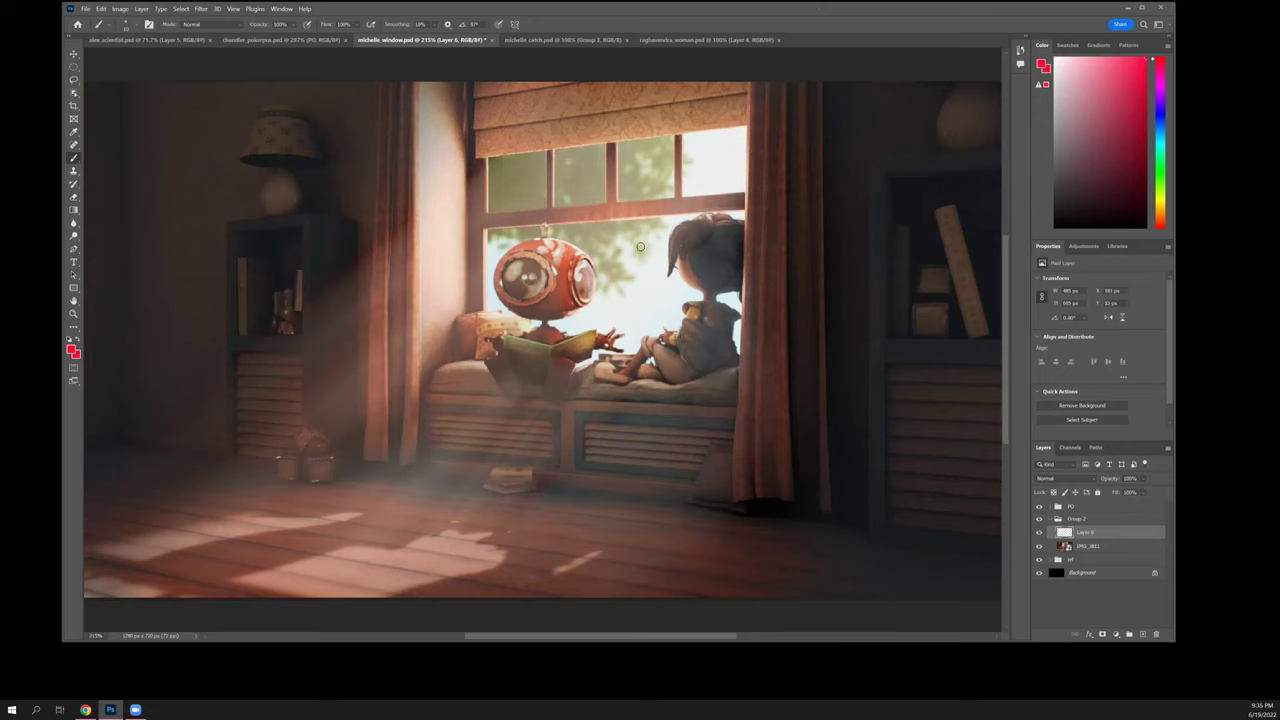
left_click(1090, 506)
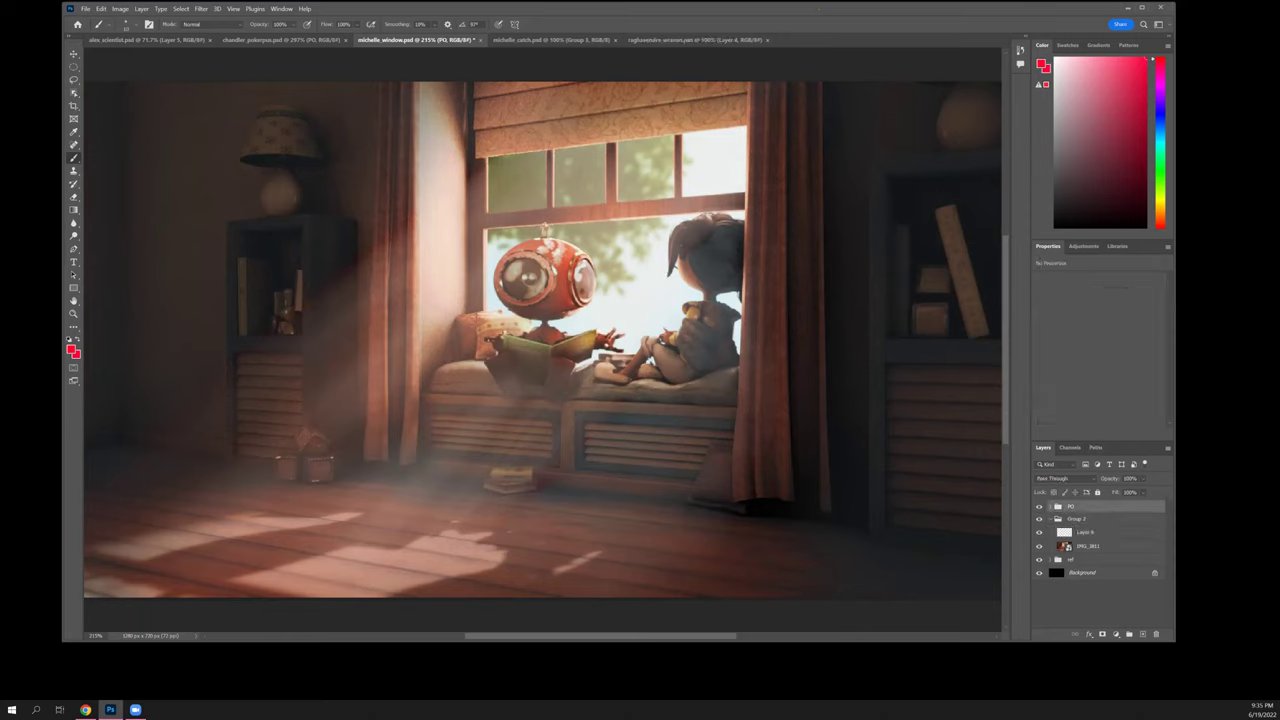
key("ctrl+shift+alt+n")
- Circle the robot and outline the child in red on Layer 7, undoing each mark
mouse_move(571, 196)
left_mouse_down()
mouse_move(588, 240)
mouse_move(480, 213)
left_mouse_up()
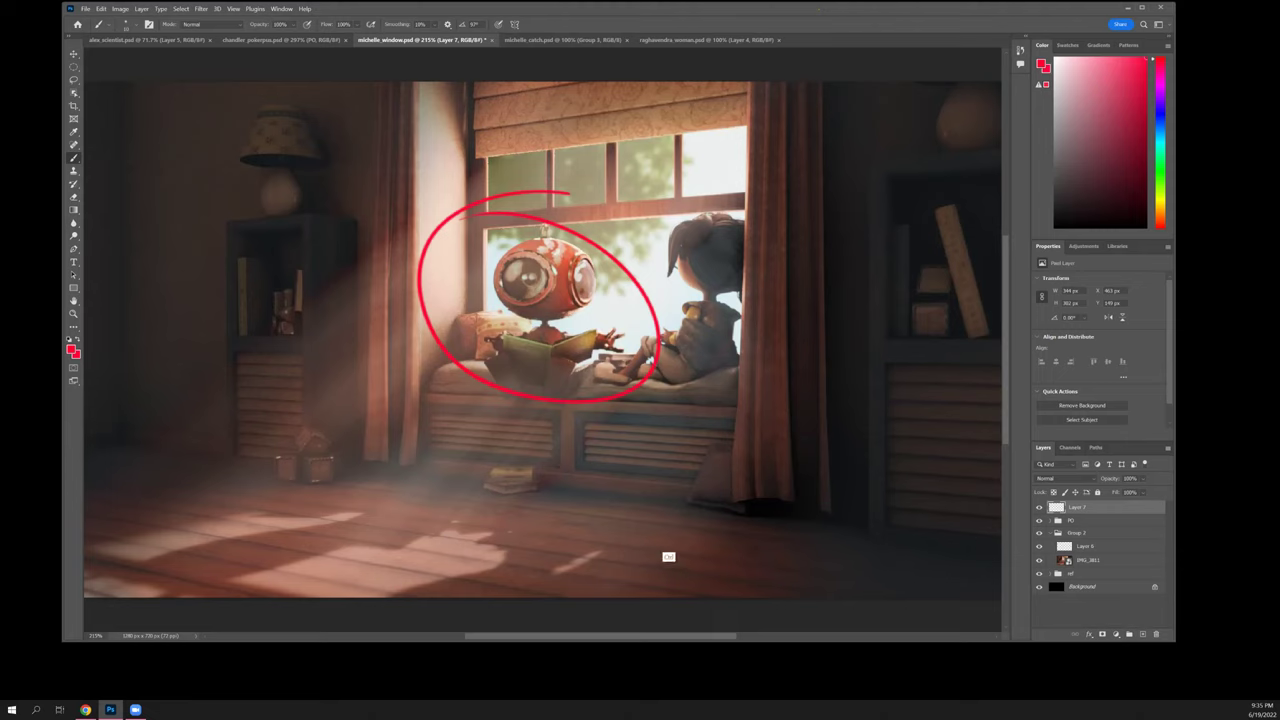
key("ctrl+z")
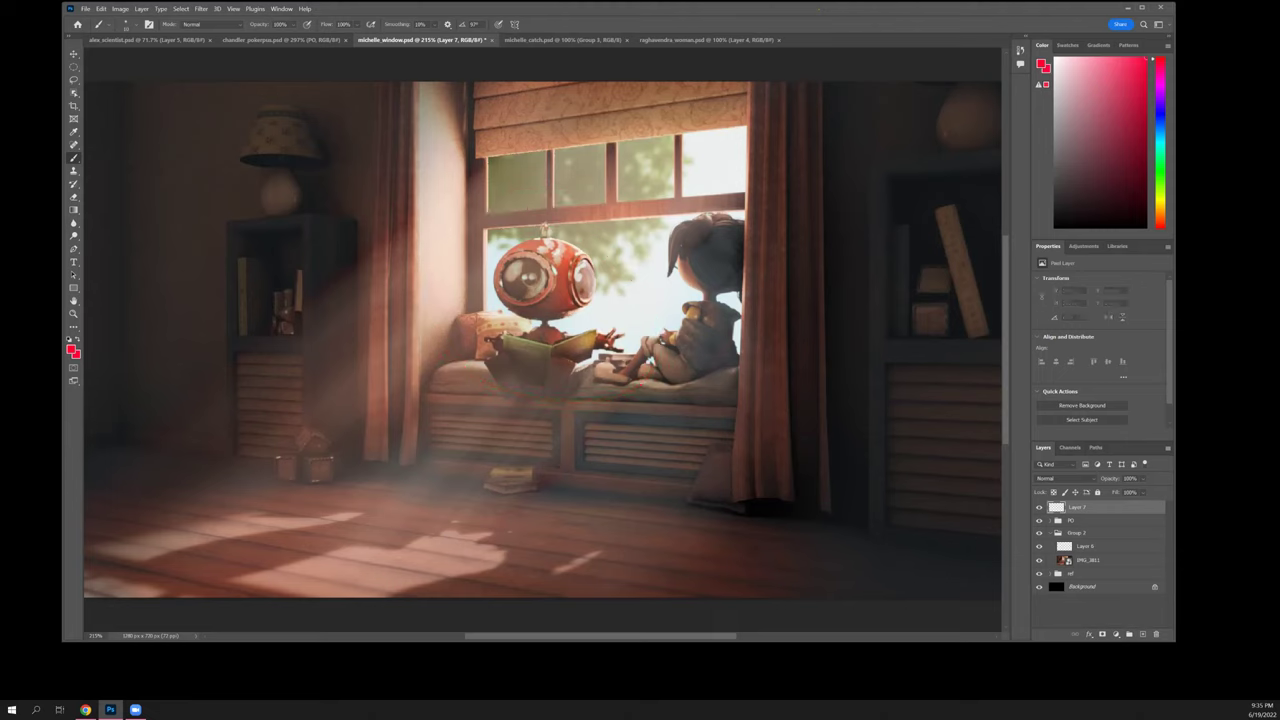
left_click(725, 235)
mouse_move(725, 207)
left_mouse_down()
mouse_move(652, 345)
mouse_move(752, 355)
mouse_move(690, 203)
left_mouse_up()
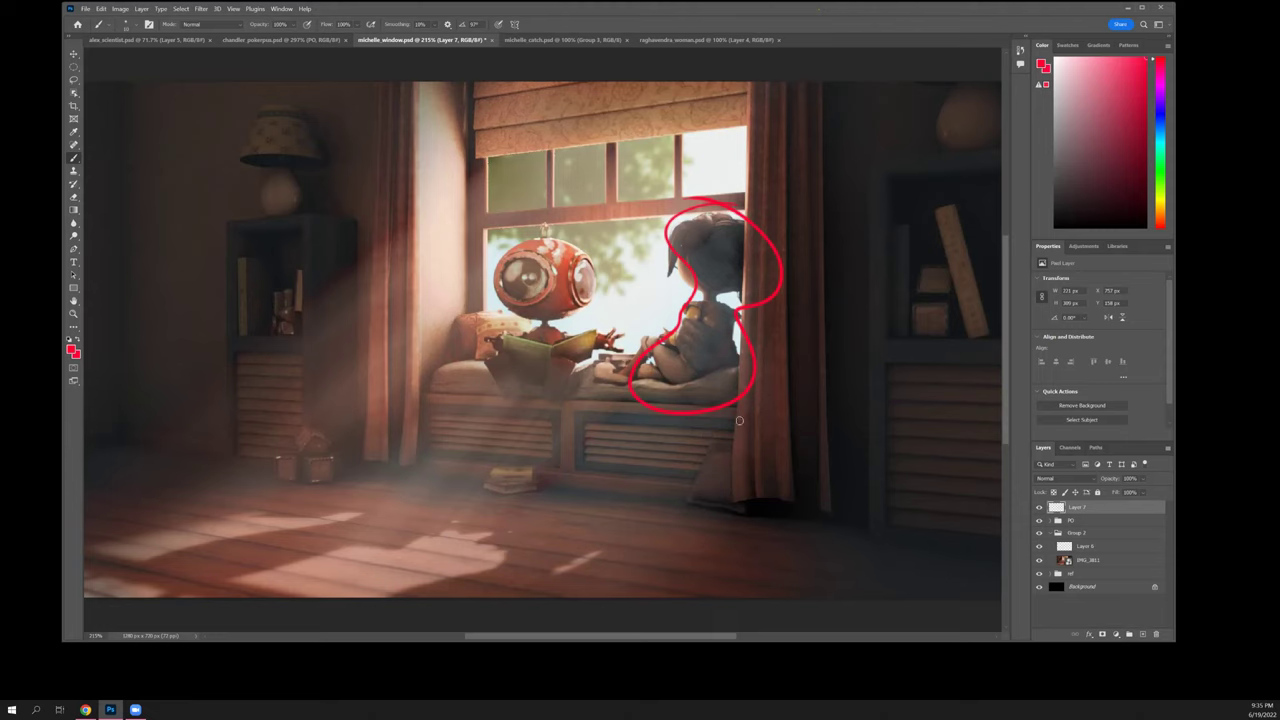
key("ctrl+z")
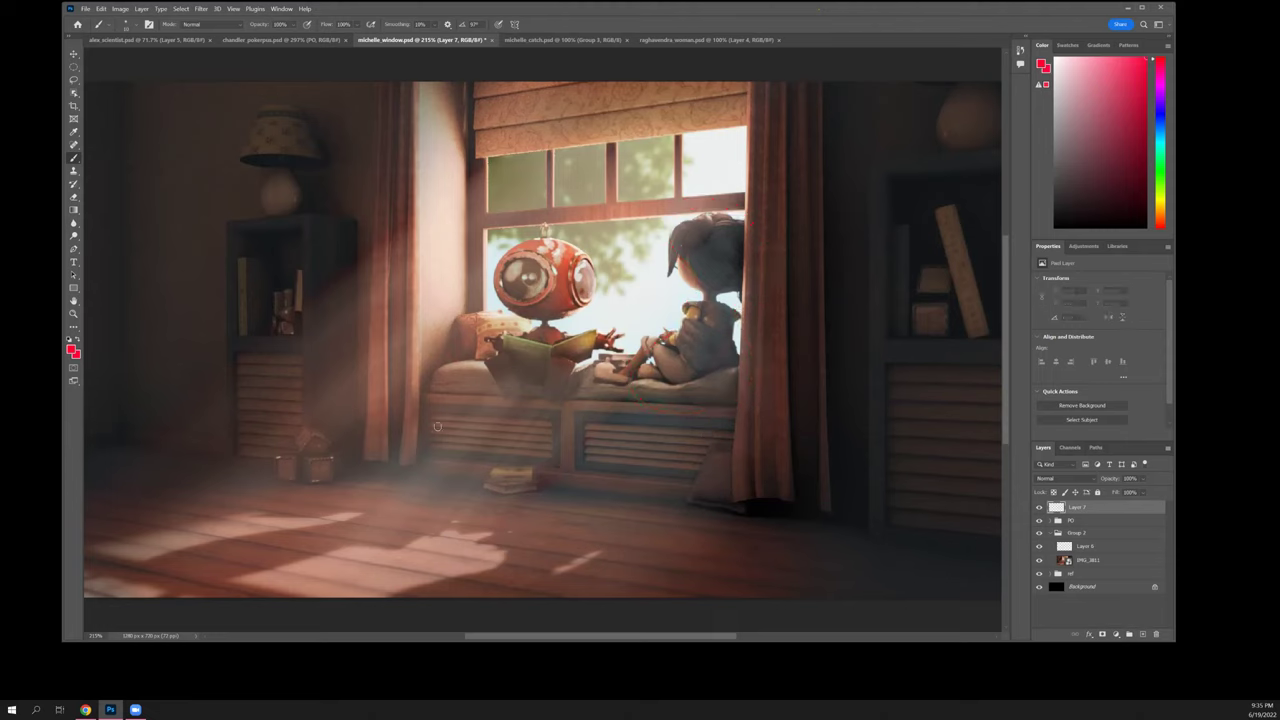
- Draw two diagonal red strokes from the window seat down to the floor, and undo both
left_click_drag(522, 373, 420, 500)
left_click_drag(630, 378, 520, 517)
key("ctrl+z")
key("ctrl+z")
- Circle both characters together and the robot on its own in red on Layer 7
mouse_move(716, 214)
left_mouse_down()
mouse_move(522, 238)
mouse_move(455, 334)
mouse_move(700, 385)
mouse_move(718, 213)
left_mouse_up()
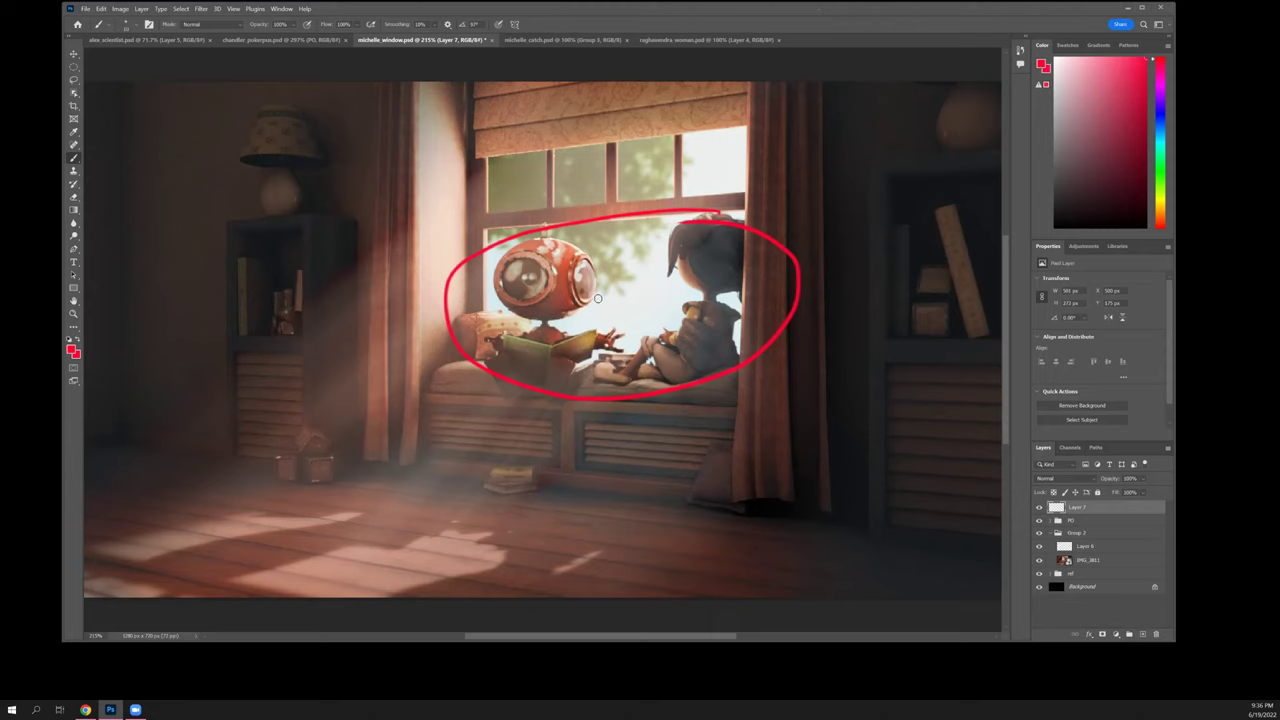
mouse_move(584, 232)
left_mouse_down()
mouse_move(484, 233)
mouse_move(440, 360)
mouse_move(545, 220)
left_mouse_up()
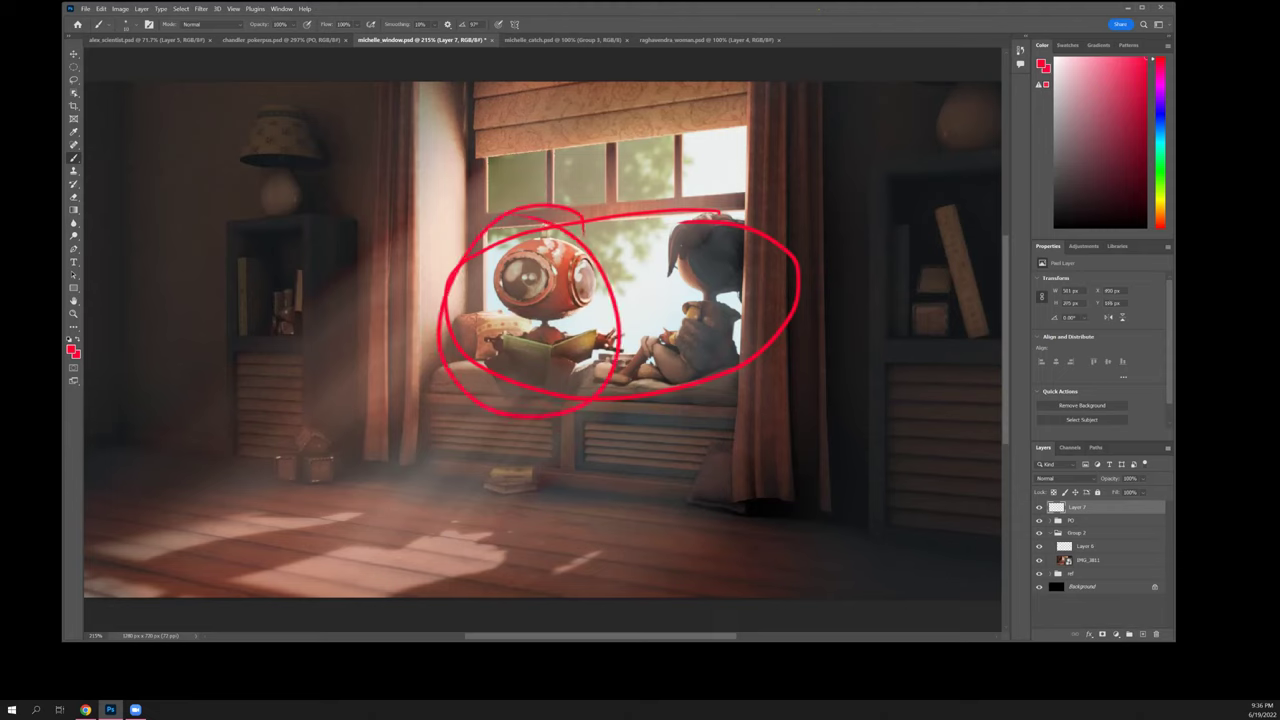
- Undo the two red circles, make two short red strokes beside the robot, and undo those too
key("ctrl+z")
key("ctrl+z")
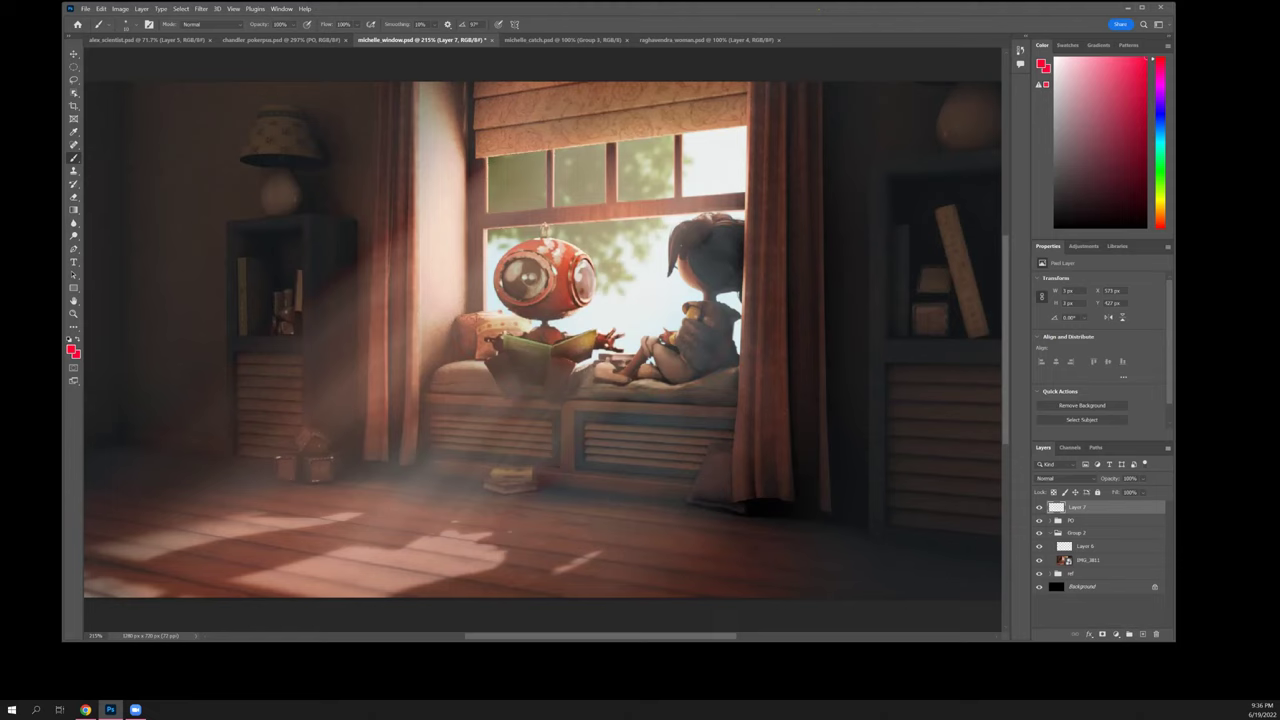
left_click_drag(586, 266, 586, 290)
left_click_drag(609, 326, 615, 321)
key("ctrl+z")
key("ctrl+z")
key("ctrl+z")
- Dot both of the robot's eyes in red and paint arrows from them to the child's head on Layer 7
left_click(530, 278)
left_click(583, 278)
left_click(583, 278)
left_click(672, 256, "shift")
mouse_move(660, 250)
left_mouse_down()
mouse_move(686, 260)
mouse_move(678, 272)
left_mouse_up()
left_click(530, 279)
left_click(672, 256, "shift")
left_click(545, 277)
left_click(634, 253, "shift")
left_click_drag(616, 255, 650, 248)
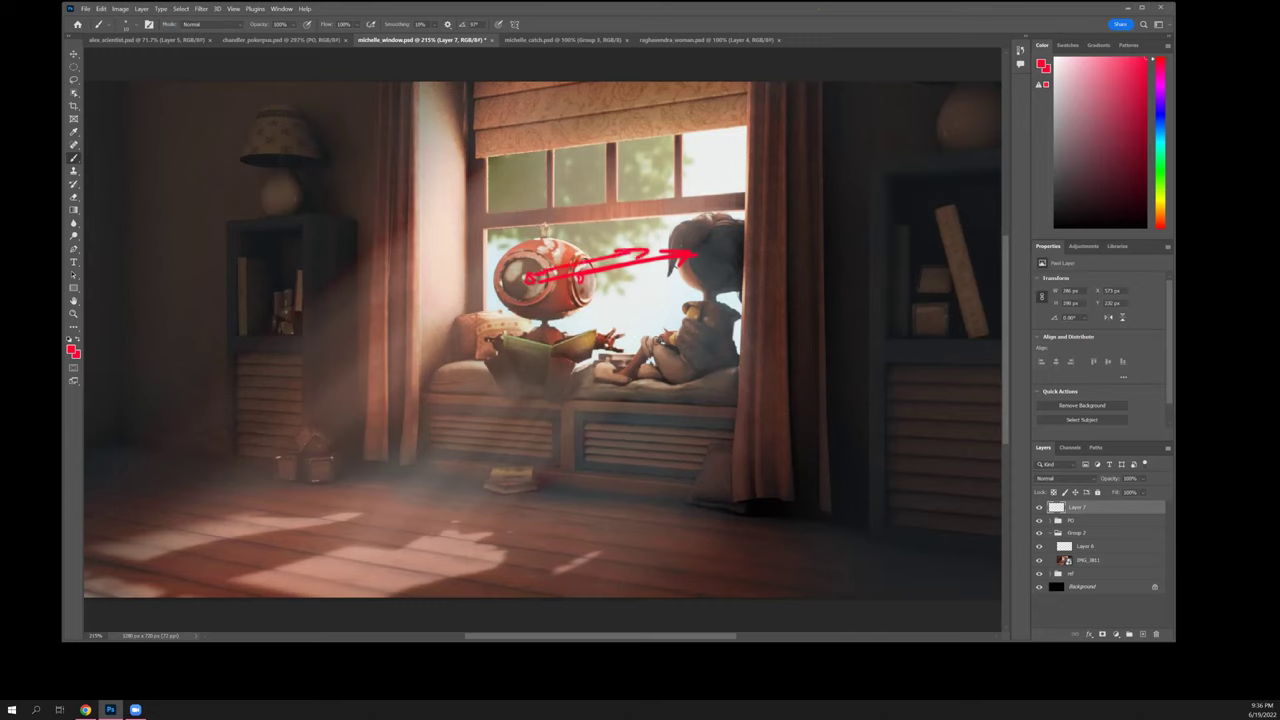
- Undo the gaze arrows and eye dots, re-mark both robot eyes in red, and undo those dots
key("ctrl+z")
key("ctrl+z")
key("ctrl+z")
key("ctrl+z")
key("ctrl+z")
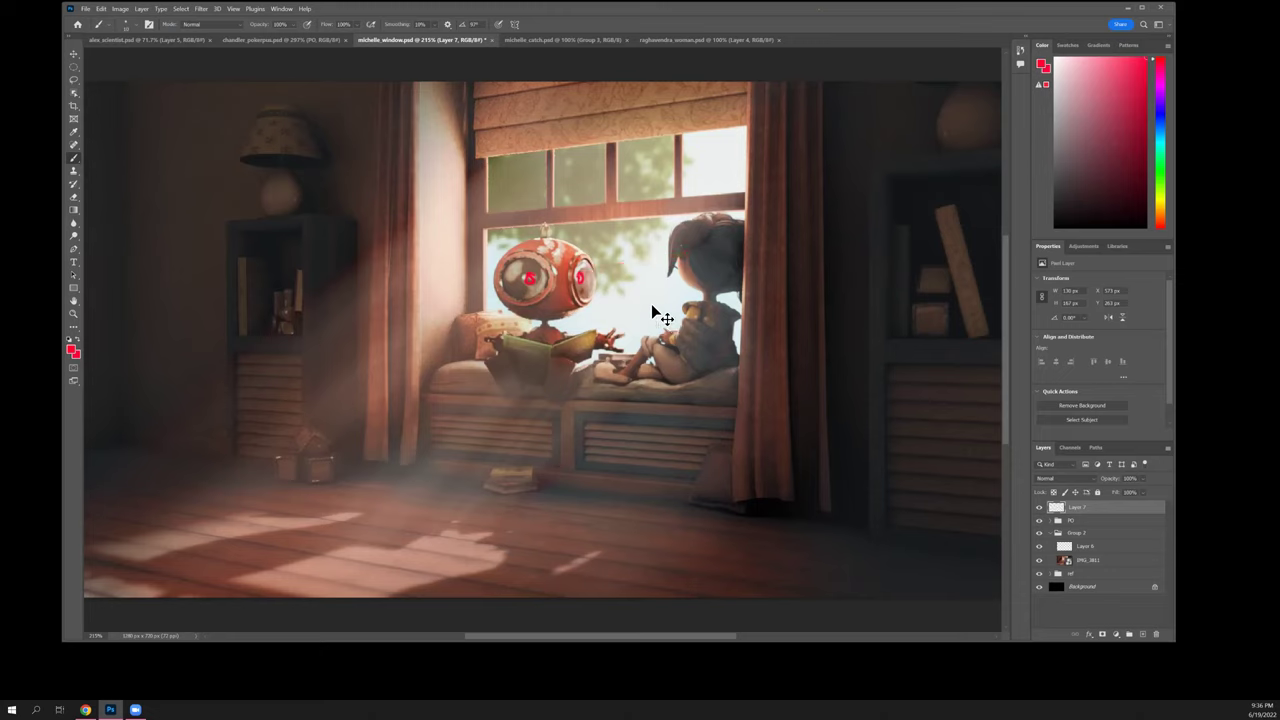
key("ctrl+z")
key("ctrl+z")
left_click(525, 278)
left_click(578, 278)
key("ctrl+z")
key("ctrl+z")
- Cross out the large light patch on the floor, start crossing the smaller patch, and undo the red strokes
left_click_drag(421, 529, 475, 553)
left_click_drag(469, 504, 398, 557)
left_click_drag(306, 506, 331, 527)
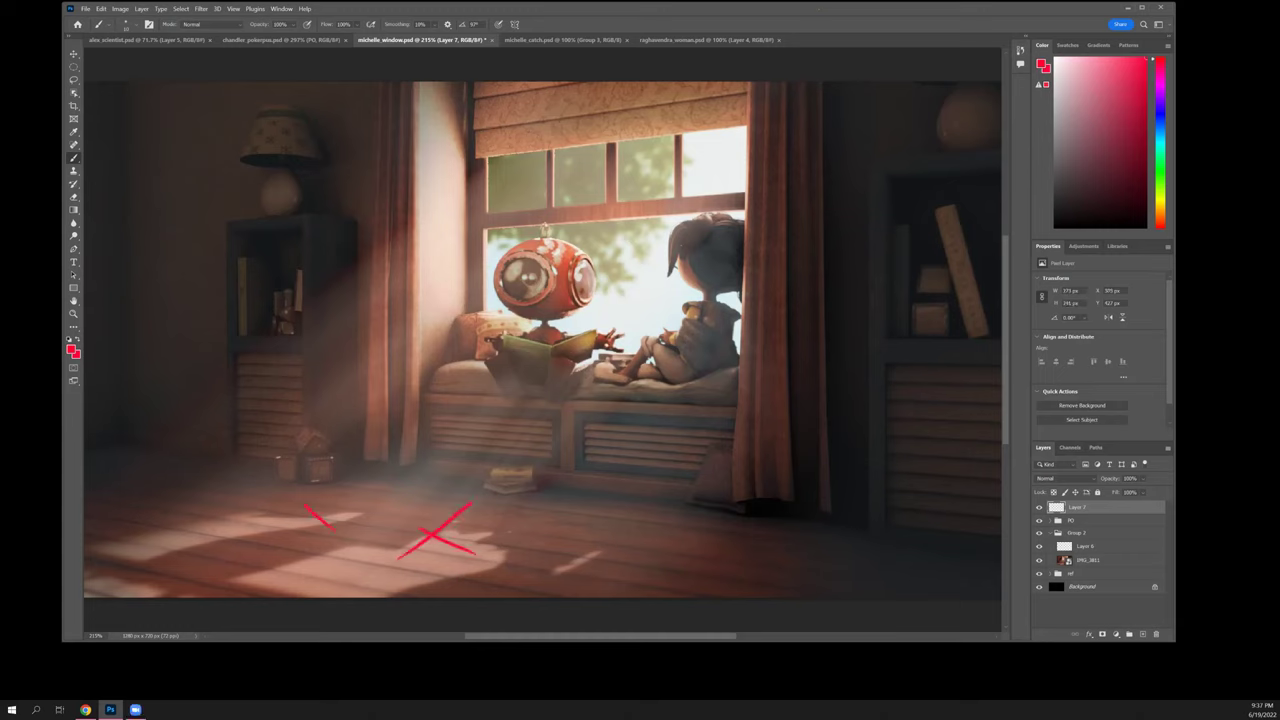
key("ctrl+z")
key("ctrl+z")
key("ctrl+z")
- Compare the original render with the paint-over by repeatedly hiding and showing the PO group, leaving it shown
left_click(1072, 520)
left_click(1038, 520)
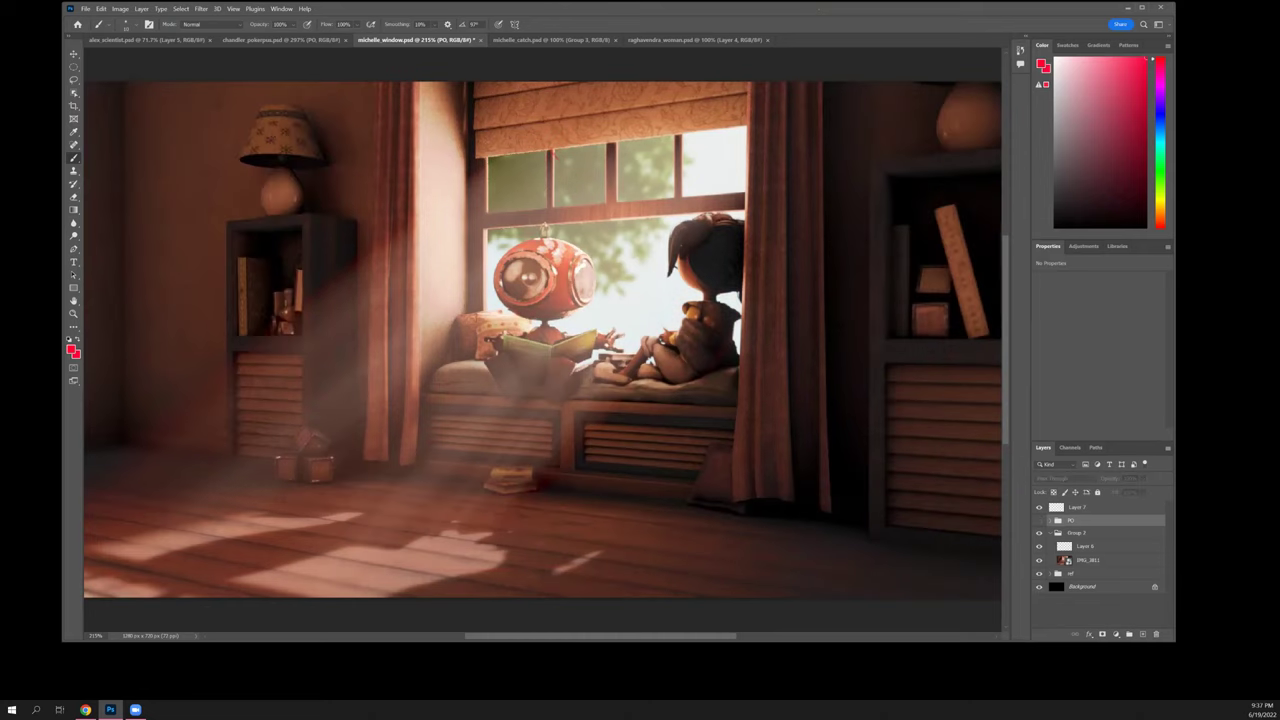
left_click(1038, 520)
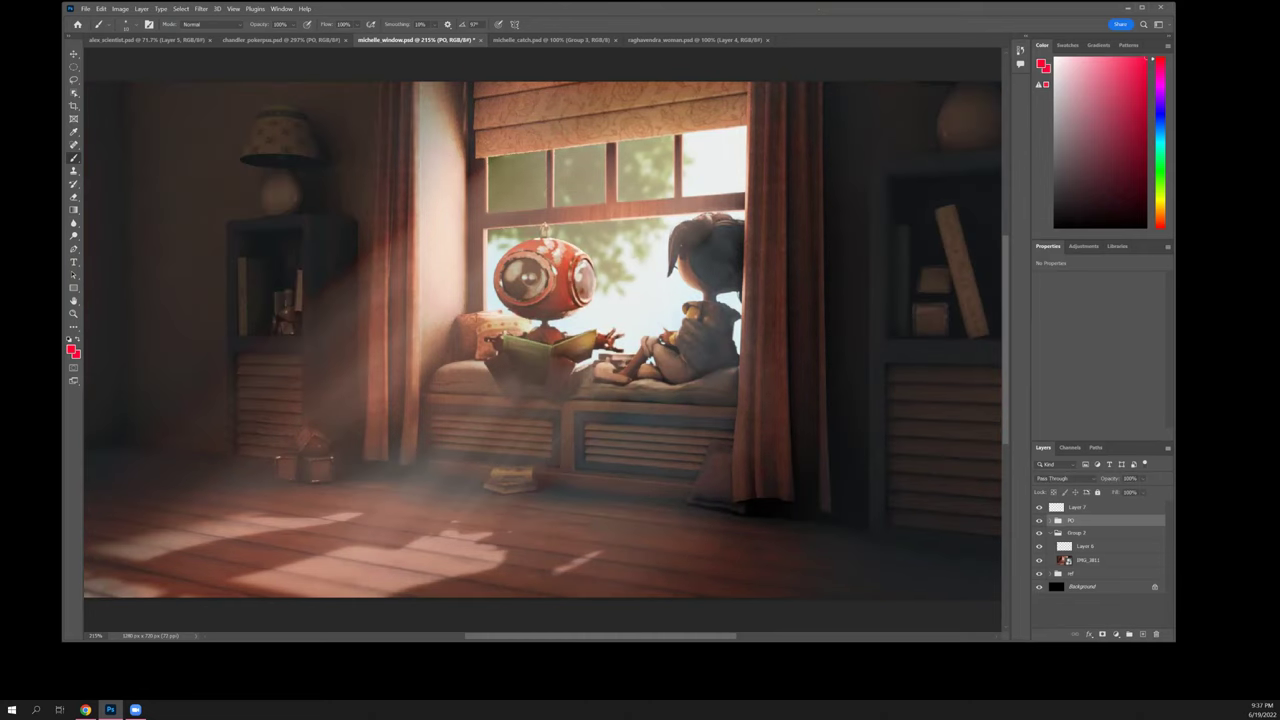
left_click(1038, 520)
left_click(1038, 520)
left_click(1038, 520)
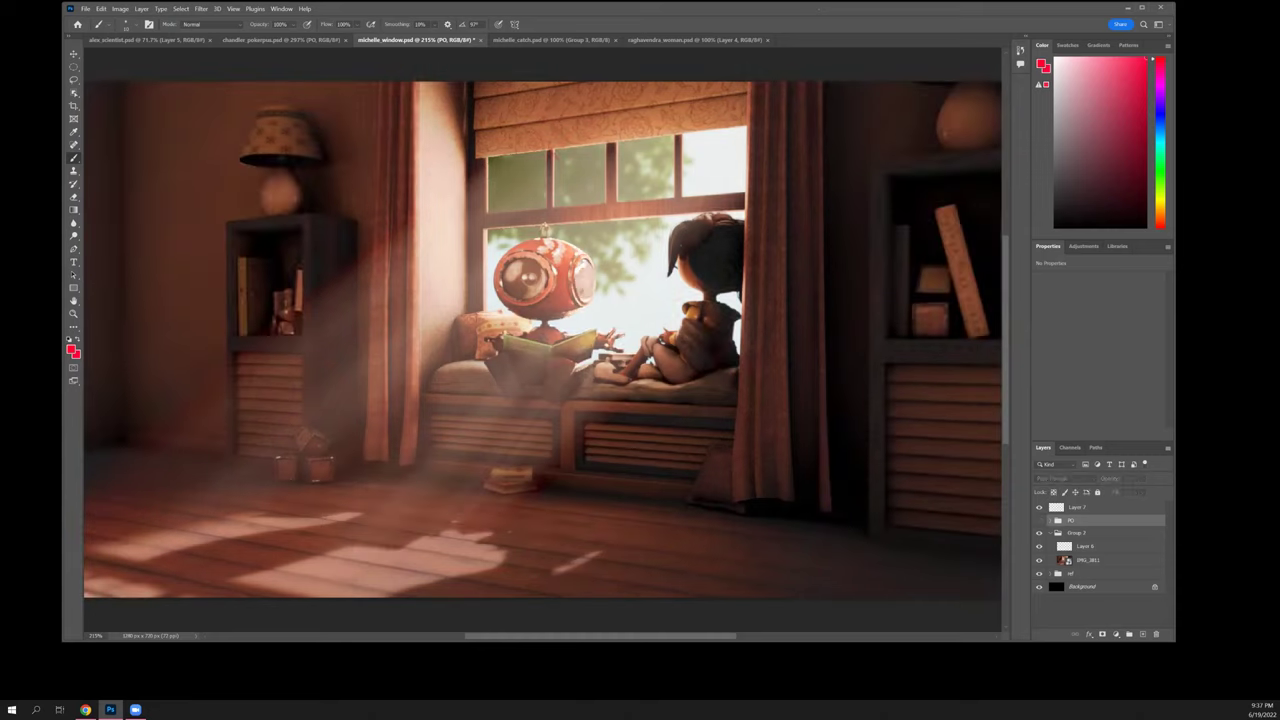
left_click(1038, 520)
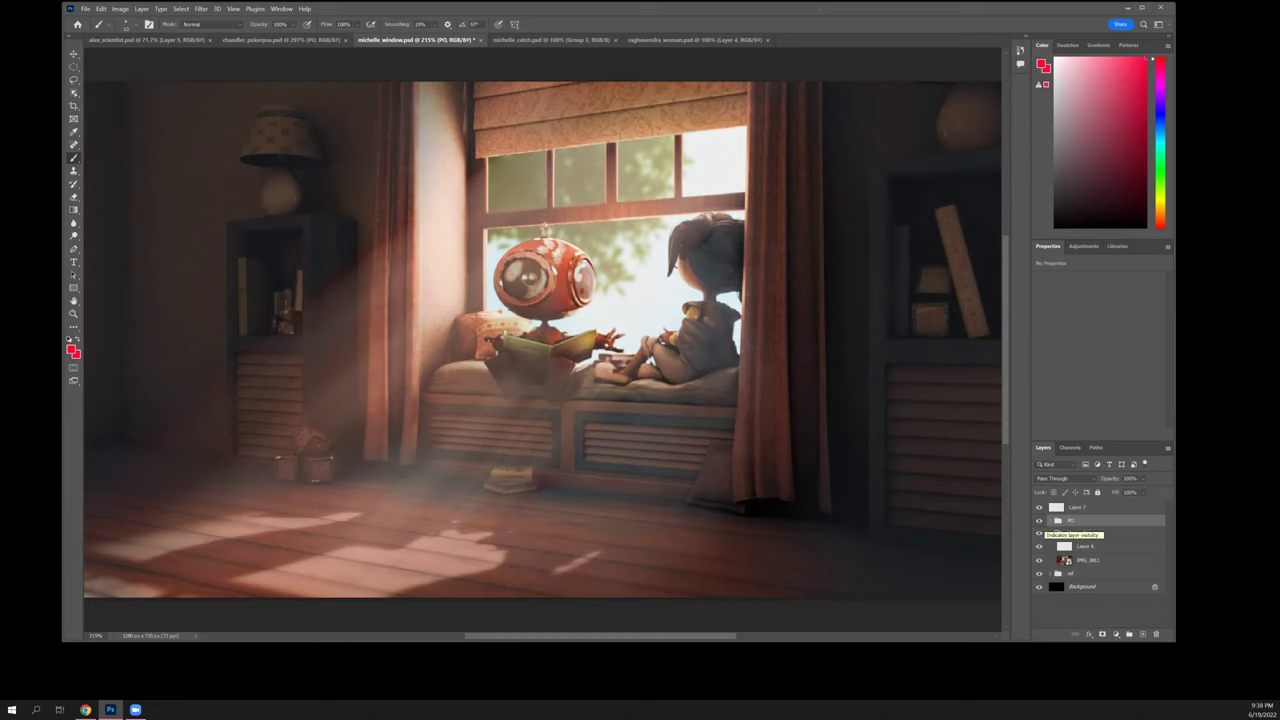
left_click(1038, 520)
left_click(1038, 520)
key("ctrl+comma")
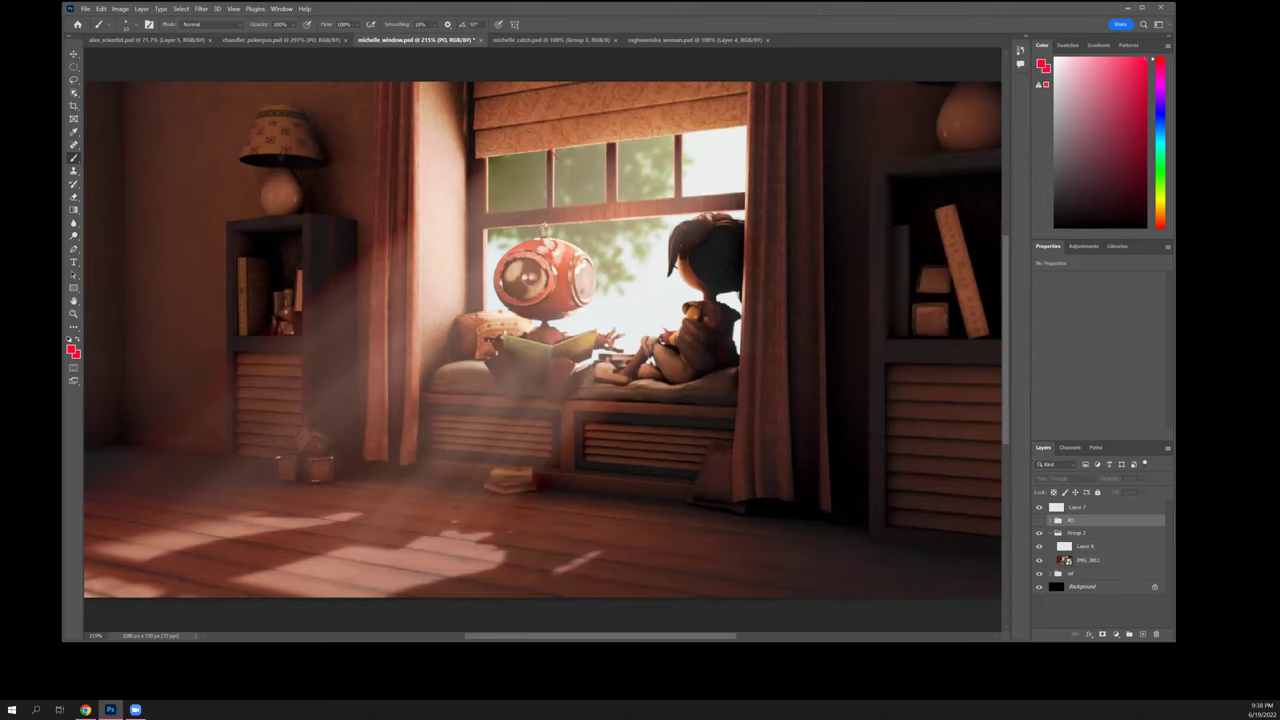
key("ctrl+comma")
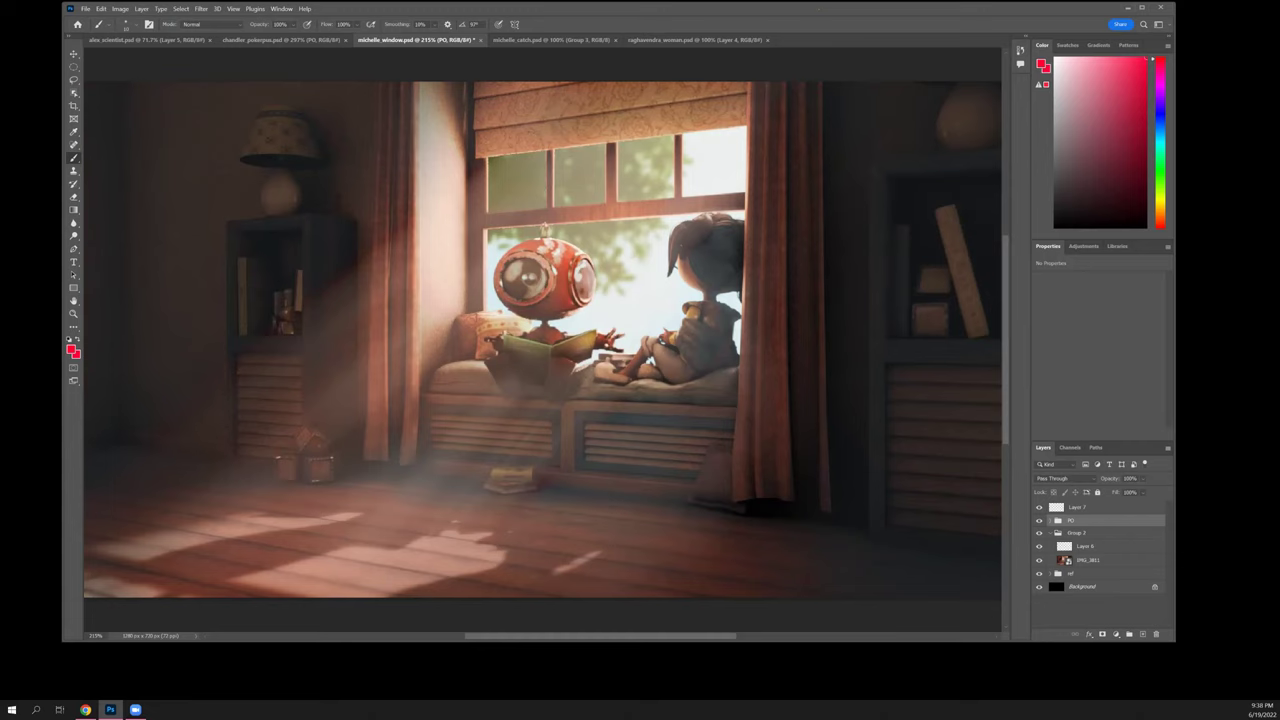
key("ctrl+comma")
key("ctrl+comma")
key("ctrl+comma")
key("ctrl+comma")
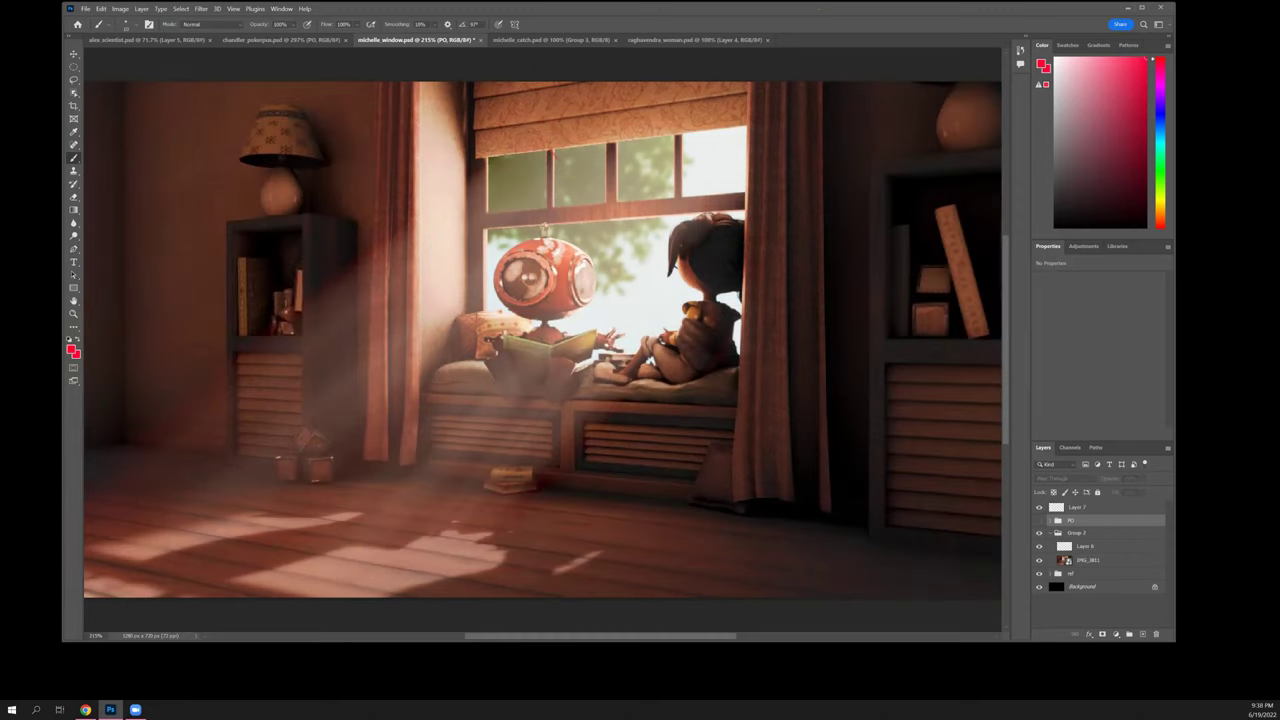
key("ctrl+comma")
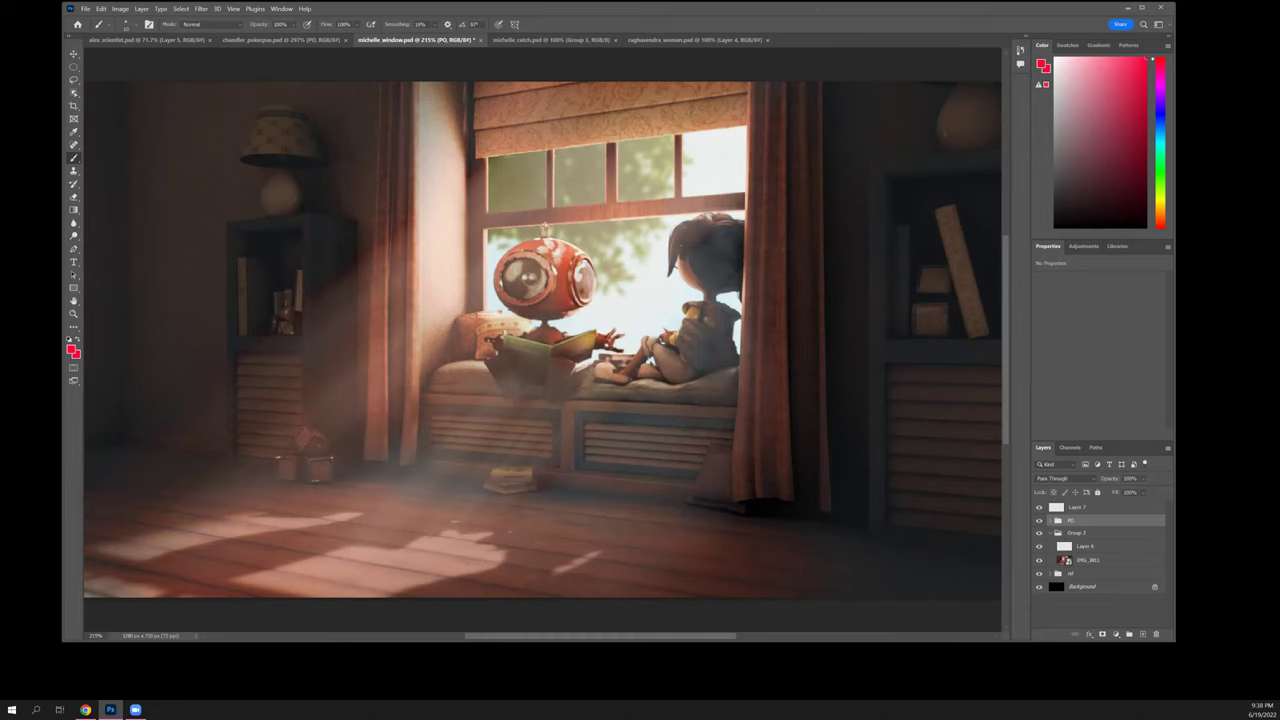
key("ctrl+comma")
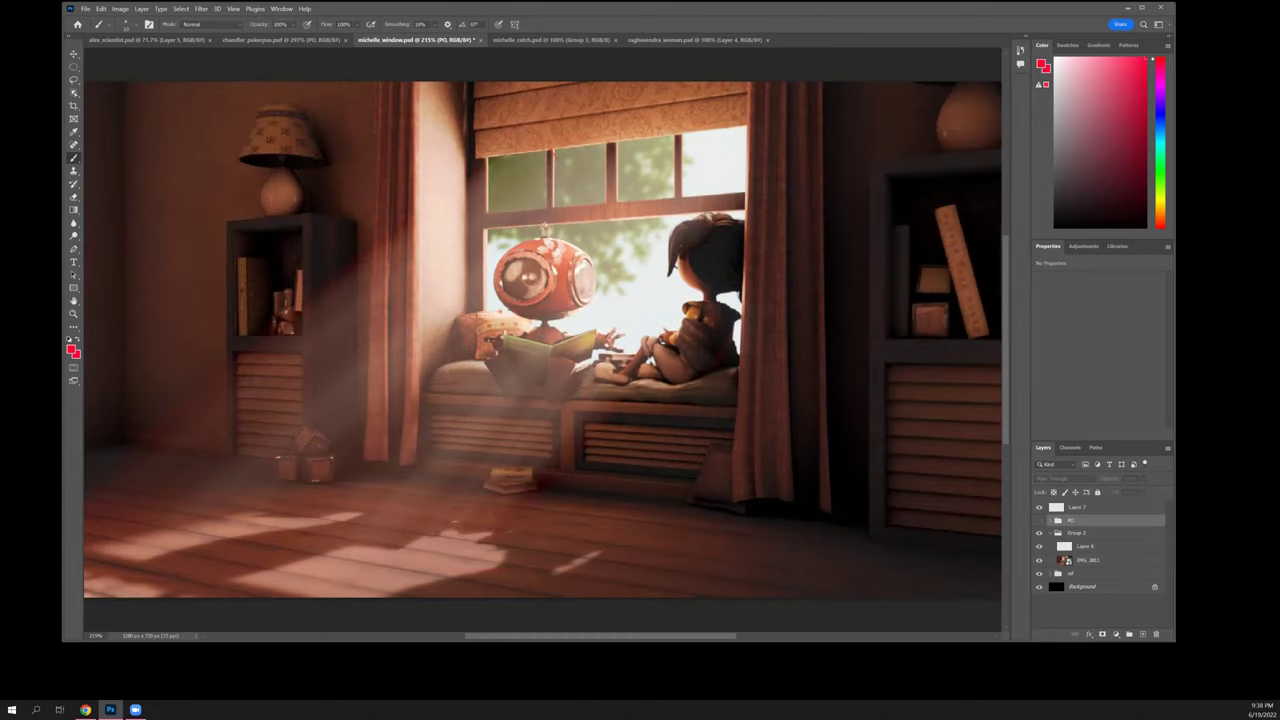
key("ctrl+comma")
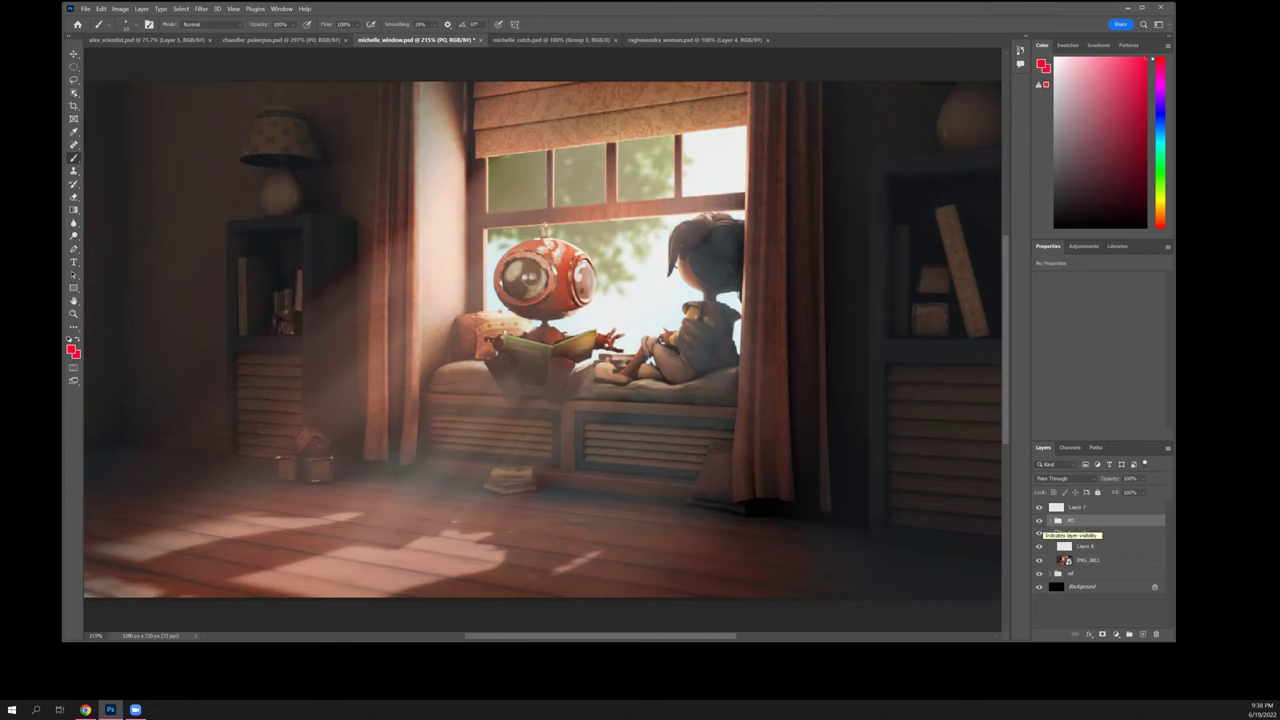
left_click(1039, 521)
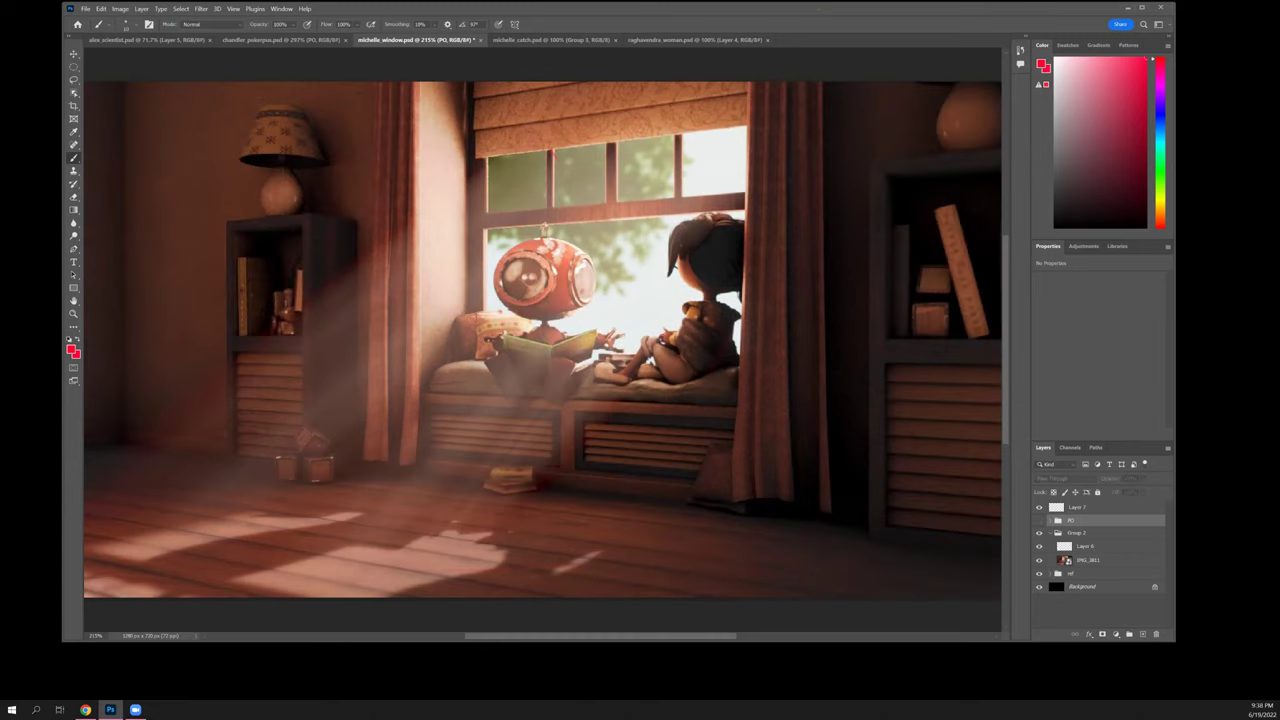
key("ctrl+comma")
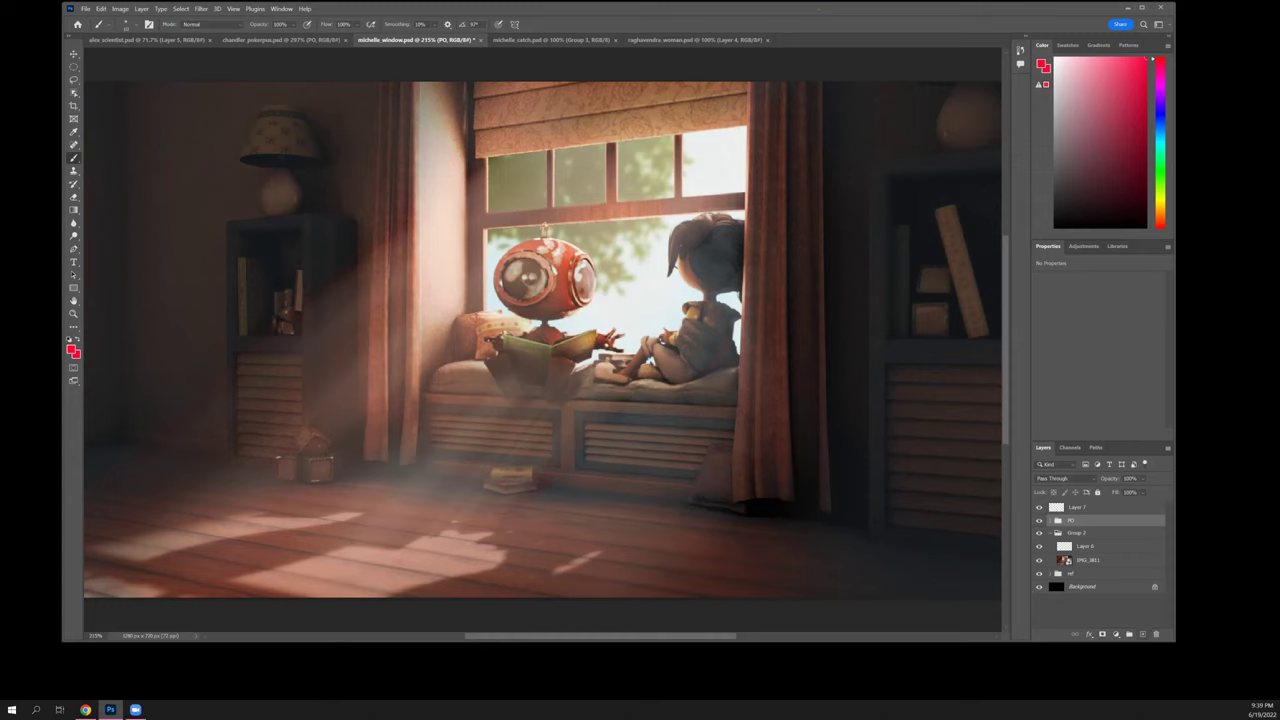
- Add a layer above the PO group, select an ellipse about 1170 × 630 px on Layer 7, and reset the colours to black and white
key("ctrl+shift+alt+n")
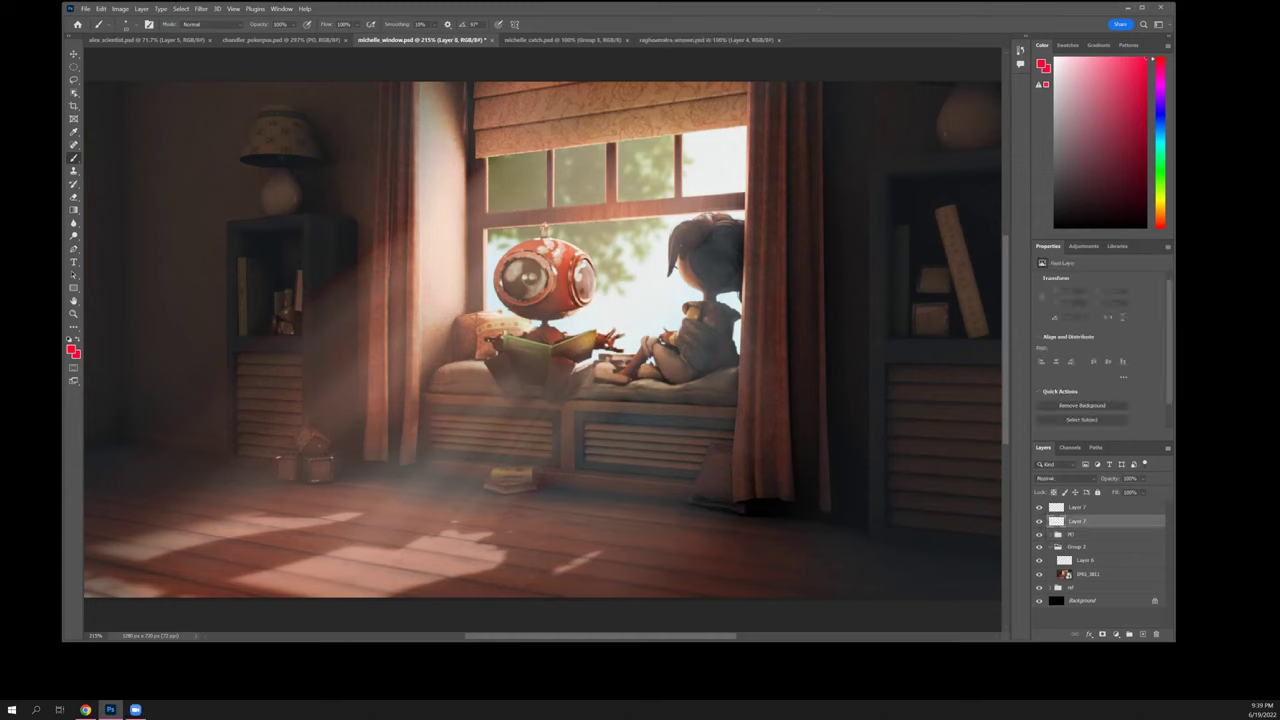
key("alt+bracketright")
key("m")
left_click_drag(127, 112, 958, 560)
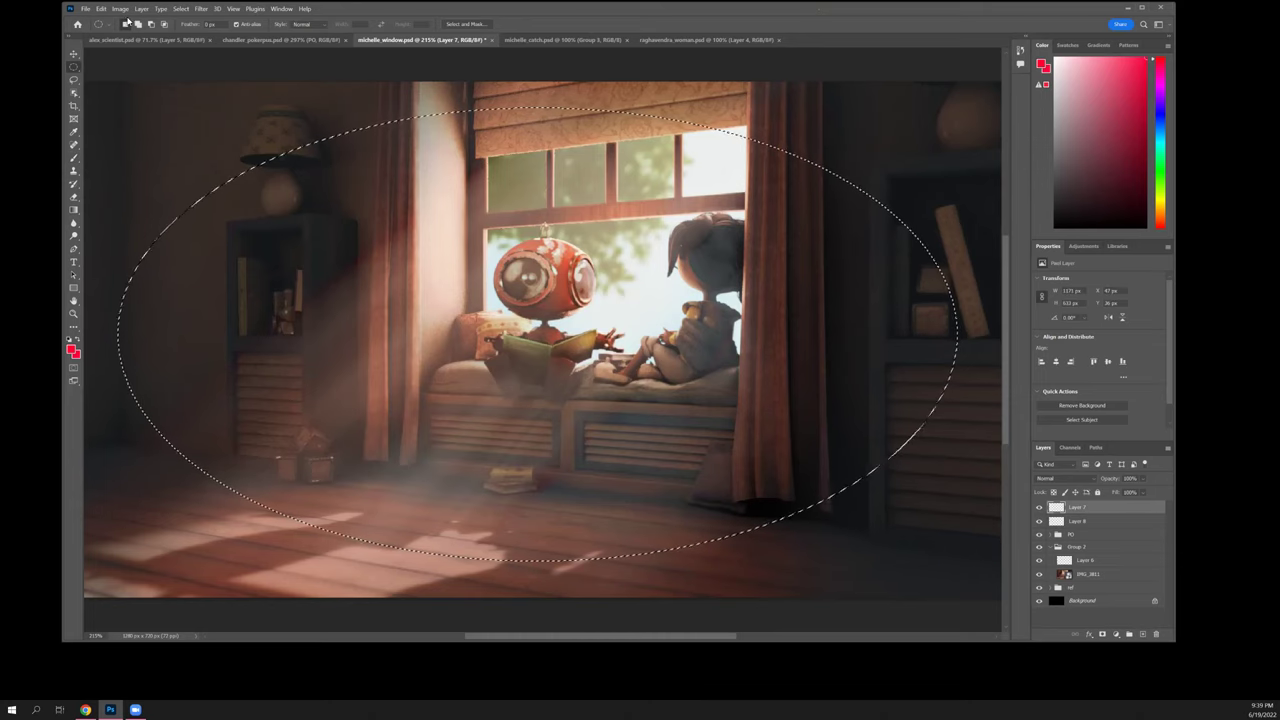
left_click(70, 340)
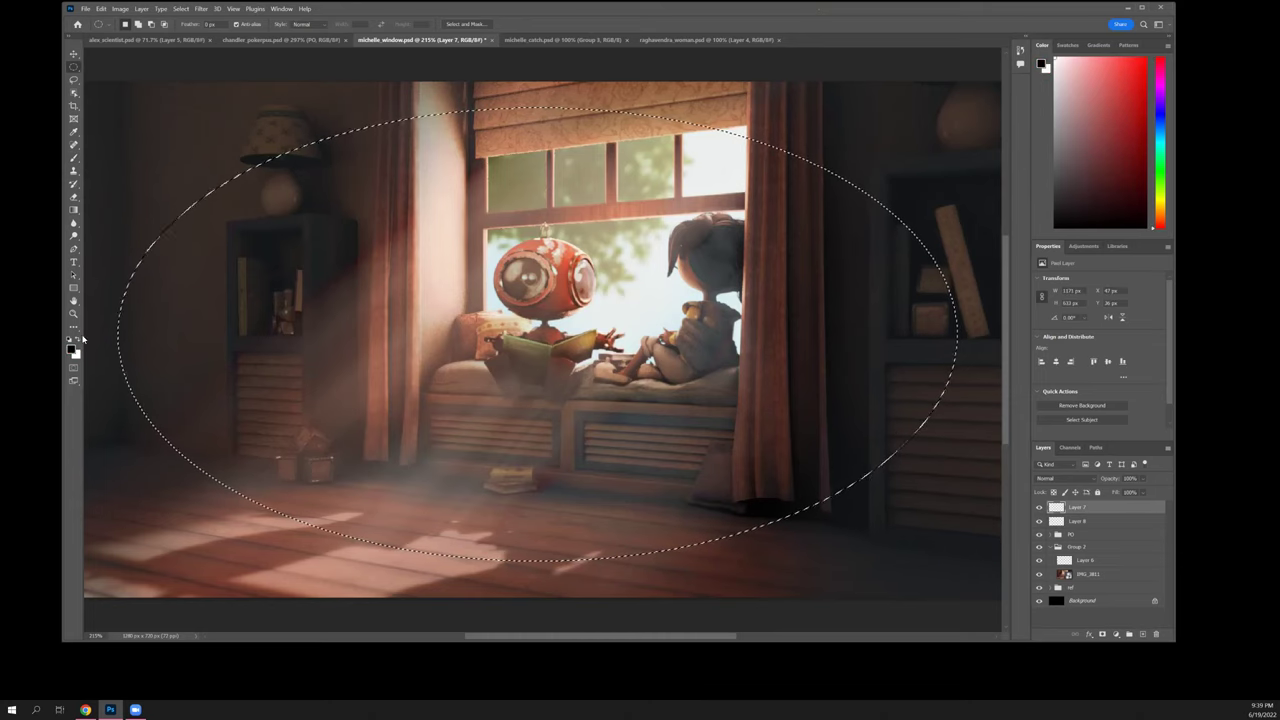
- Try filling the inside of the ellipse with the black foreground colour, and undo the fill
left_click(102, 8)
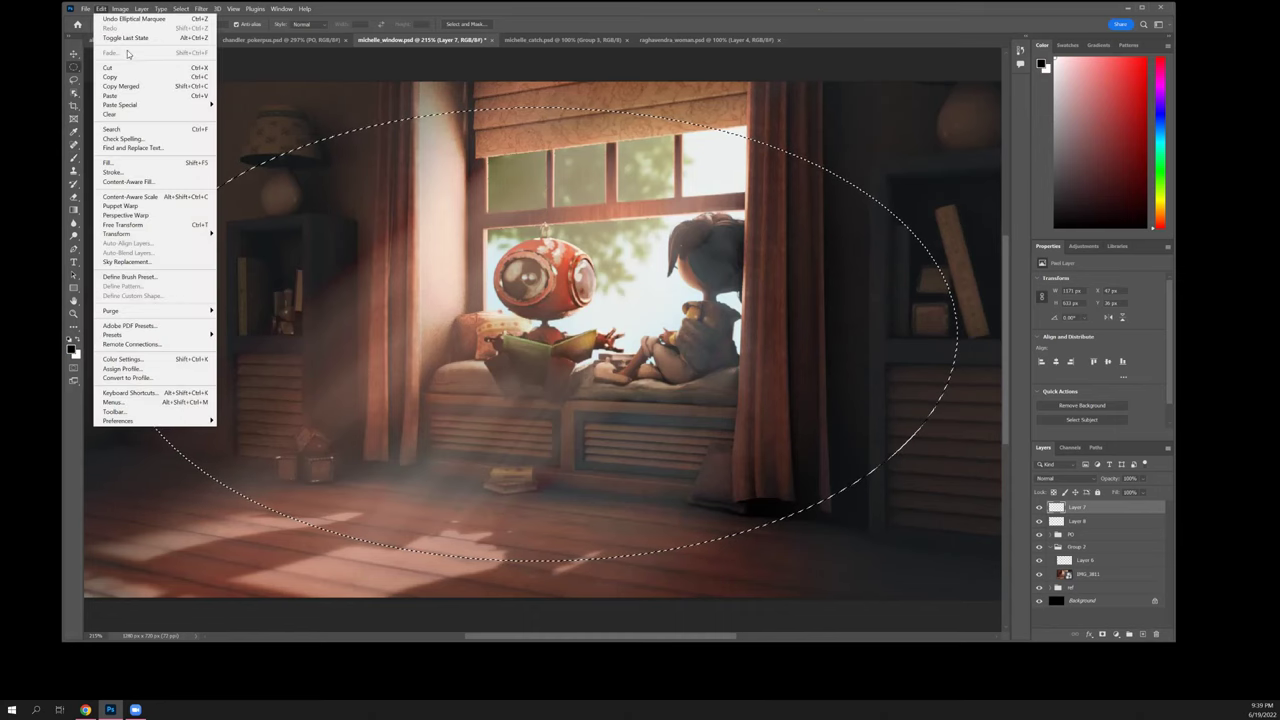
left_click(118, 163)
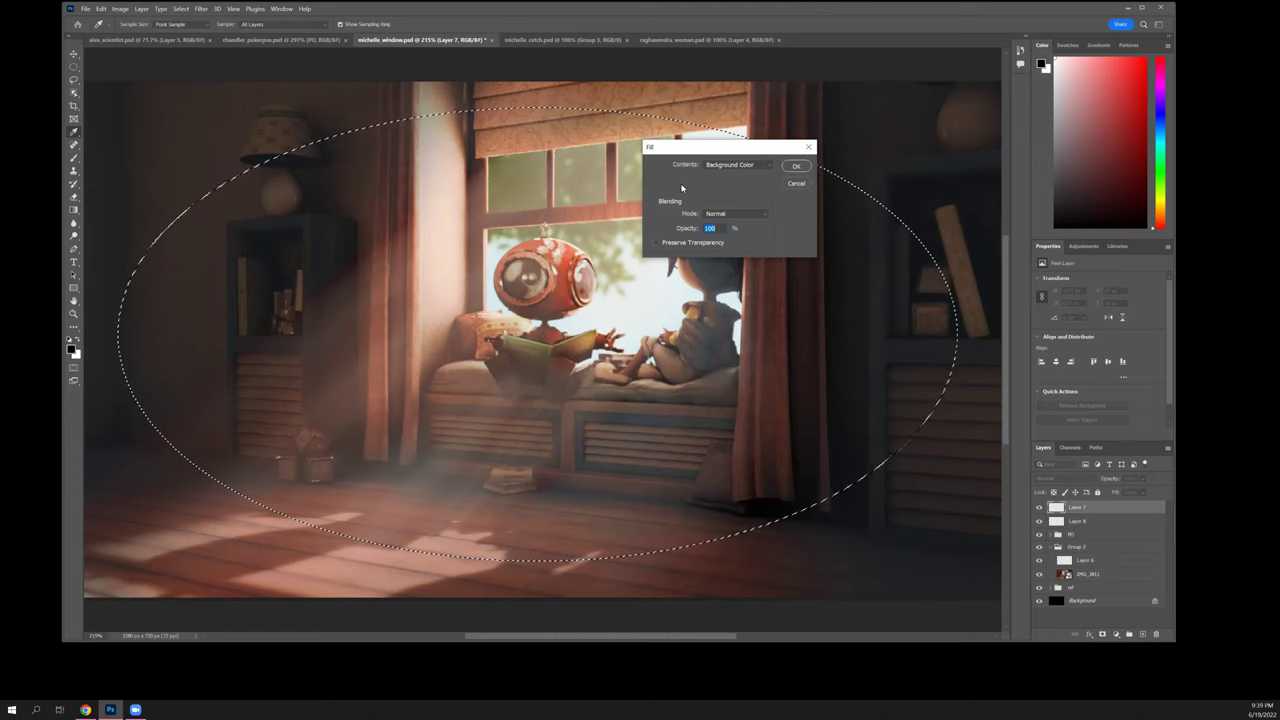
left_click(764, 167)
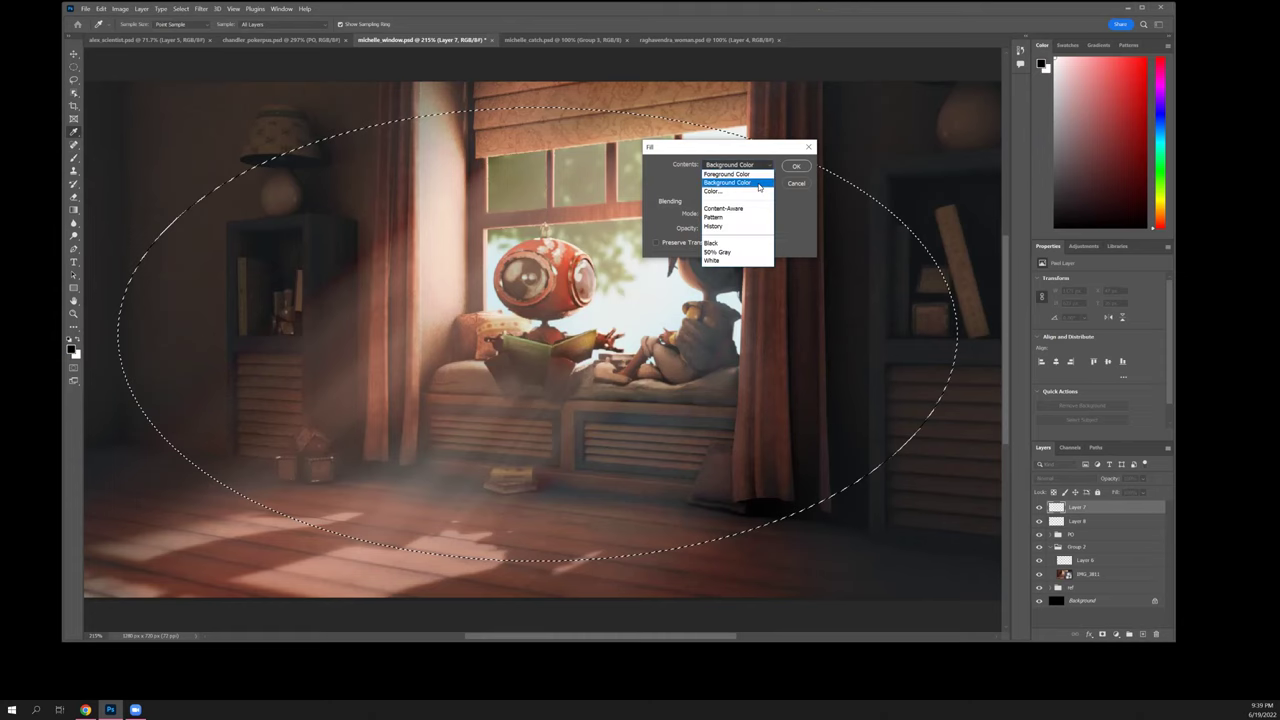
left_click(755, 175)
left_click(796, 166)
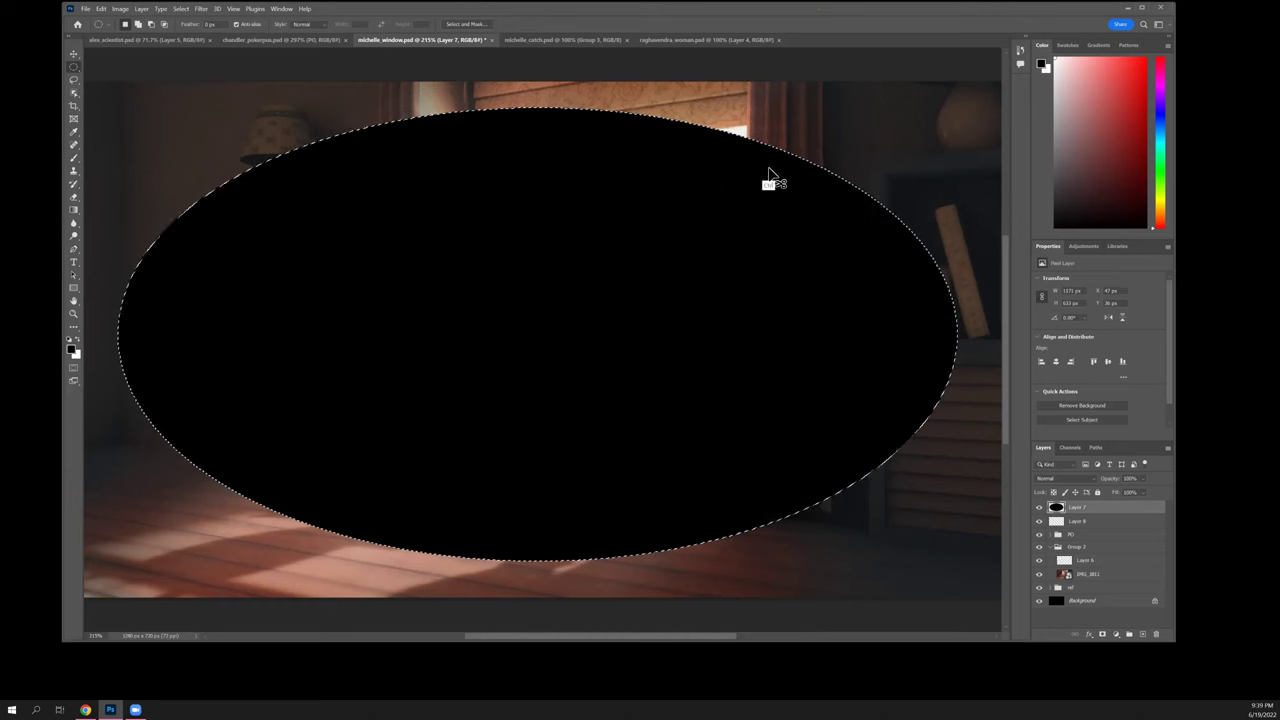
key("ctrl+z")
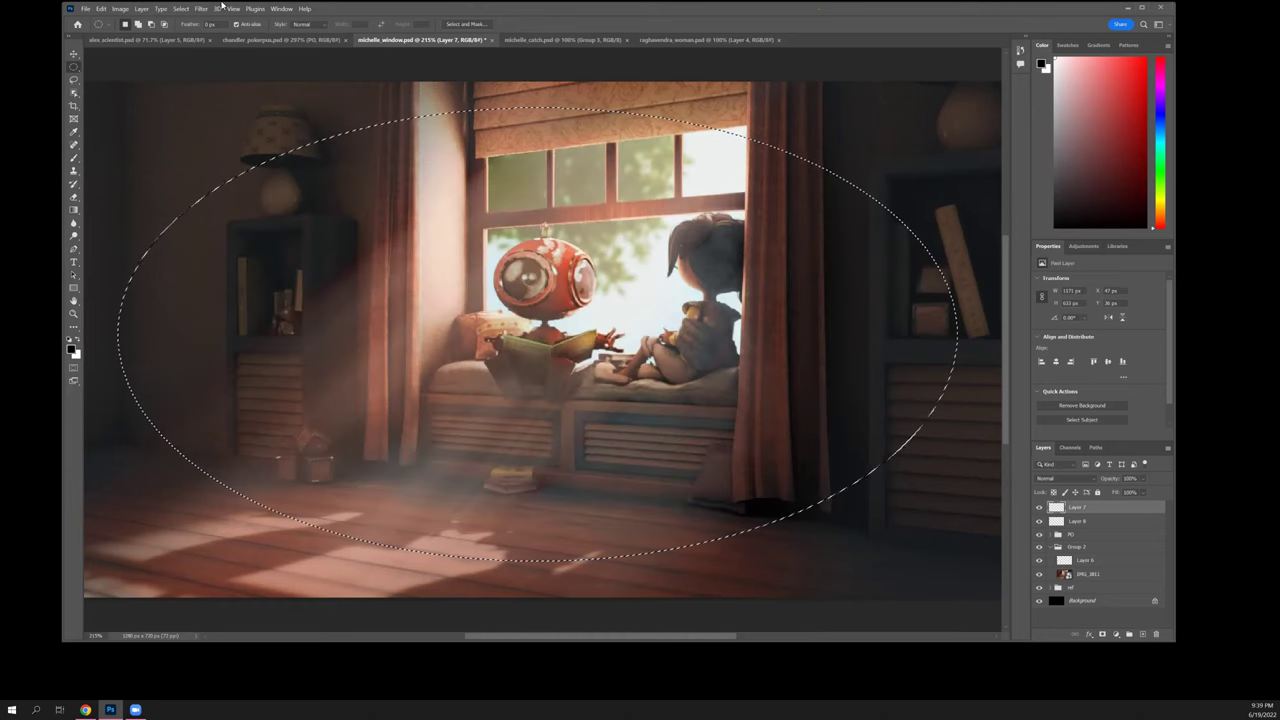
- Invert the elliptical selection, fill the area outside it with the black foreground colour on Layer 7, and deselect
left_click(184, 9)
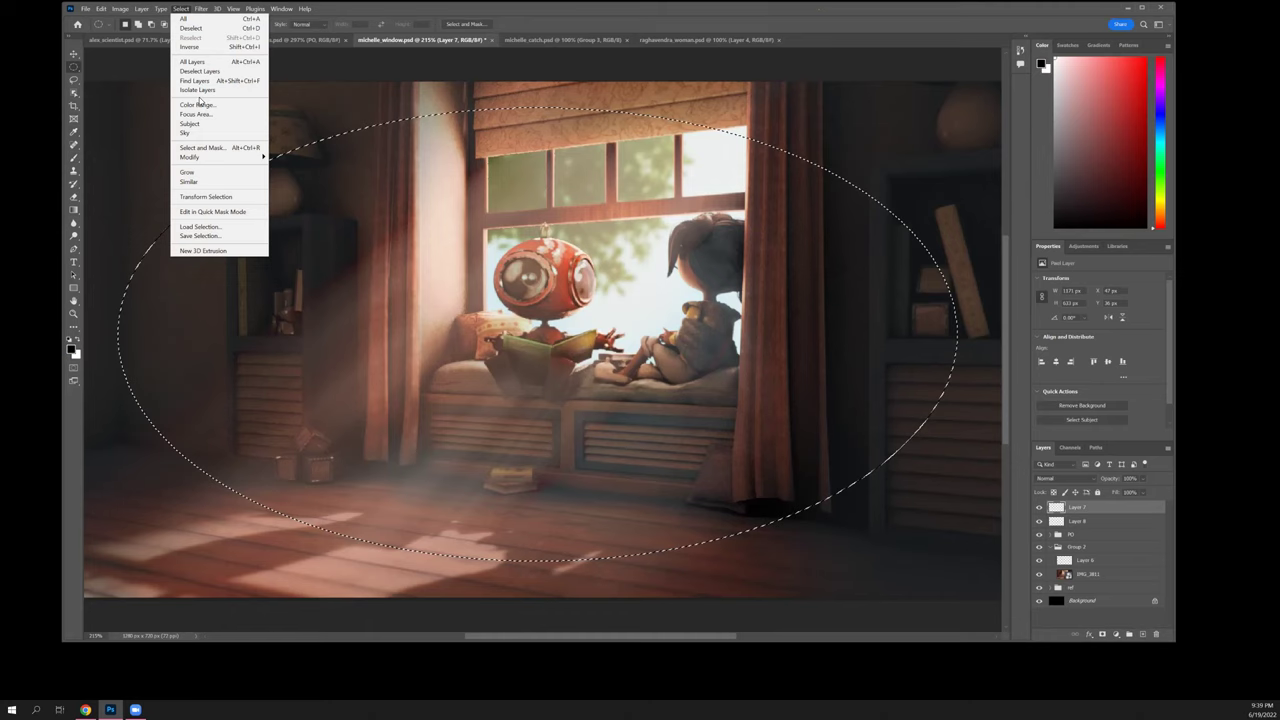
left_click(201, 48)
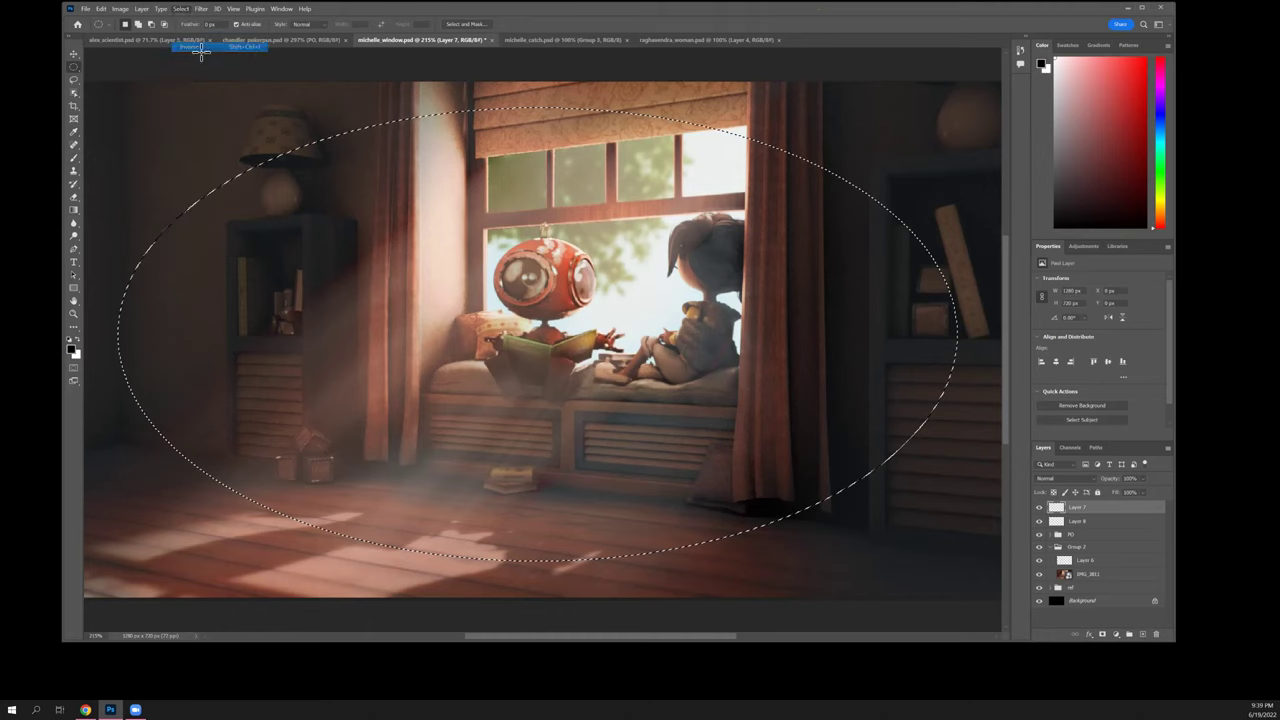
left_click(101, 8)
left_click(120, 162)
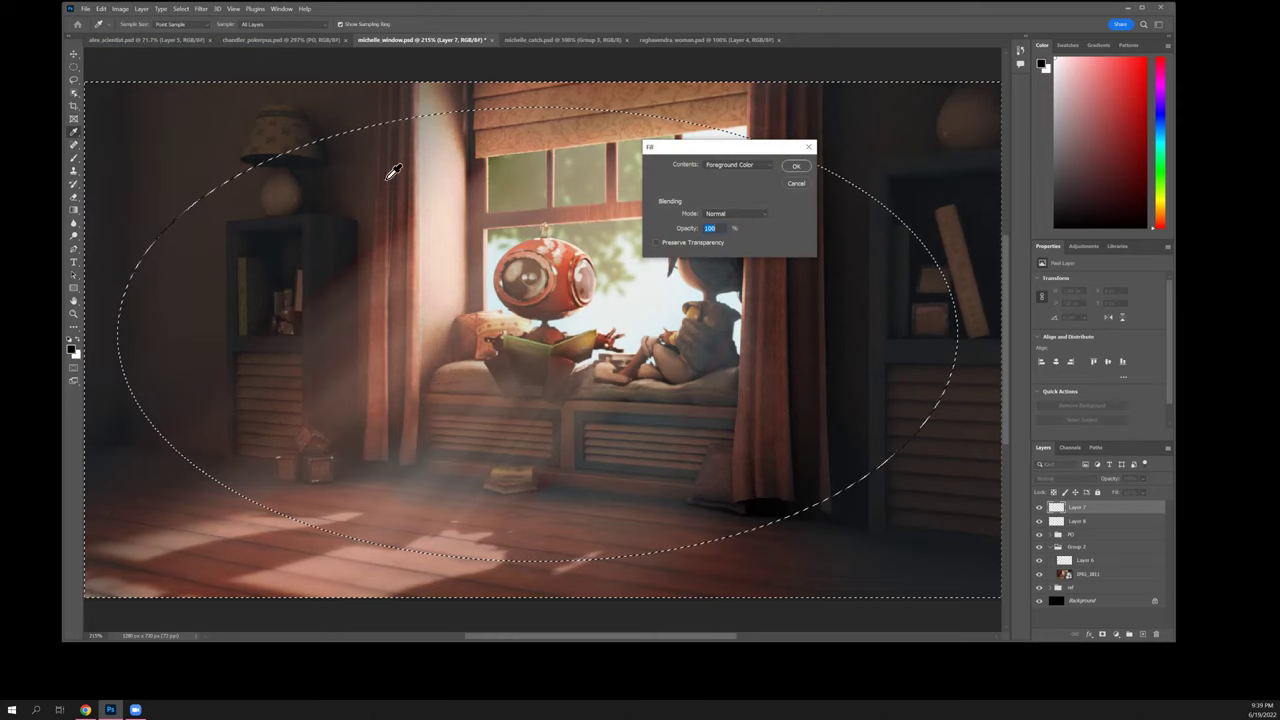
left_click(796, 166)
key("m")
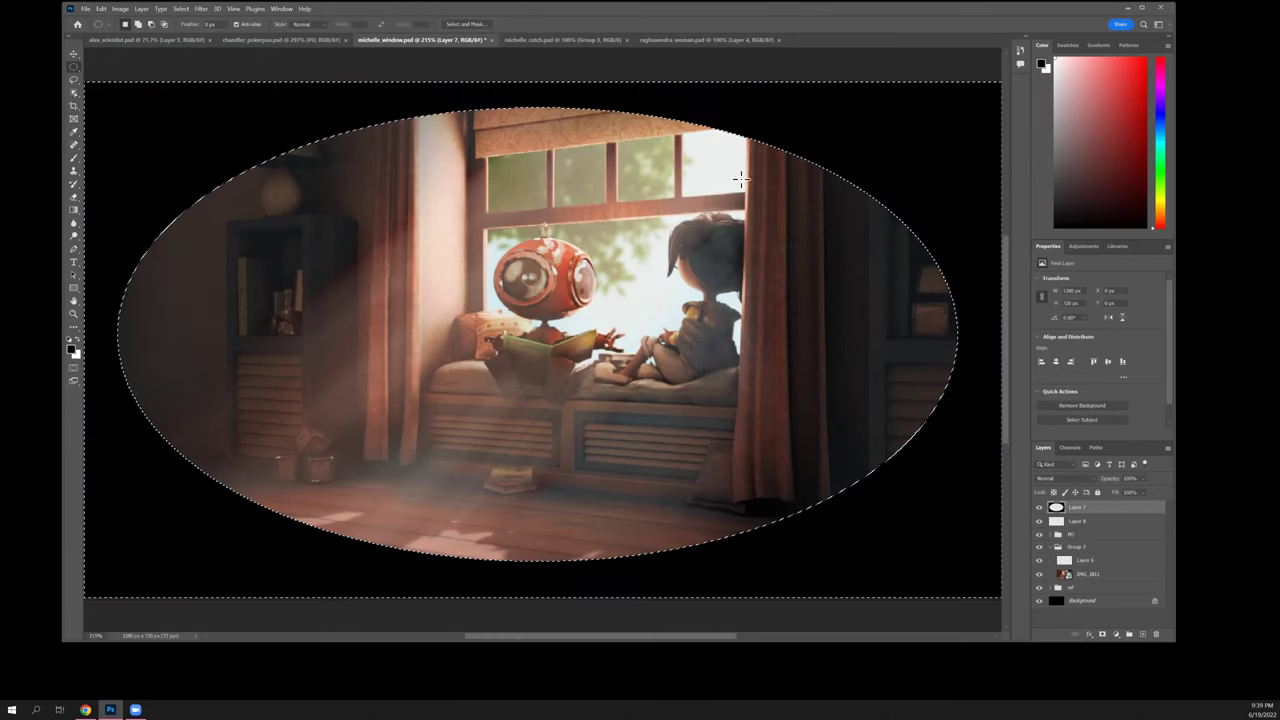
key("ctrl+d")
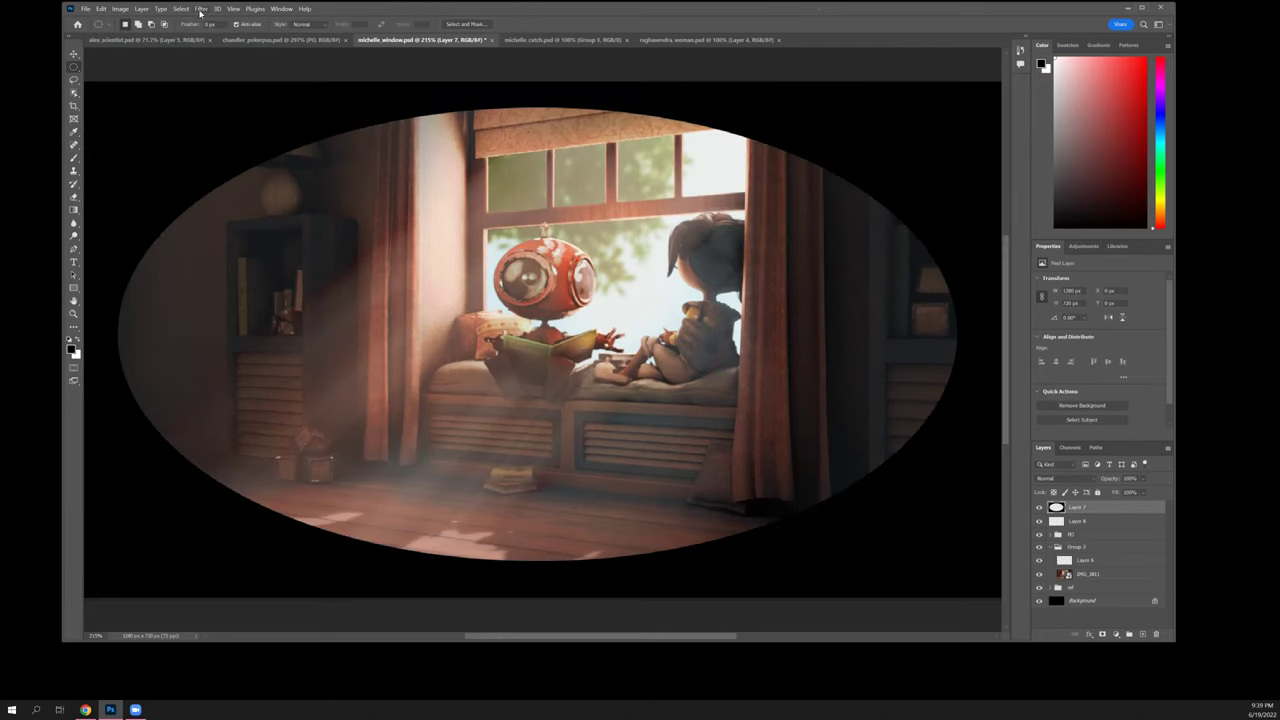
- Soften the black frame with a Gaussian Blur into a vignette and set Layer 7's opacity to 25%
left_click(201, 8)
mouse_move(241, 140)
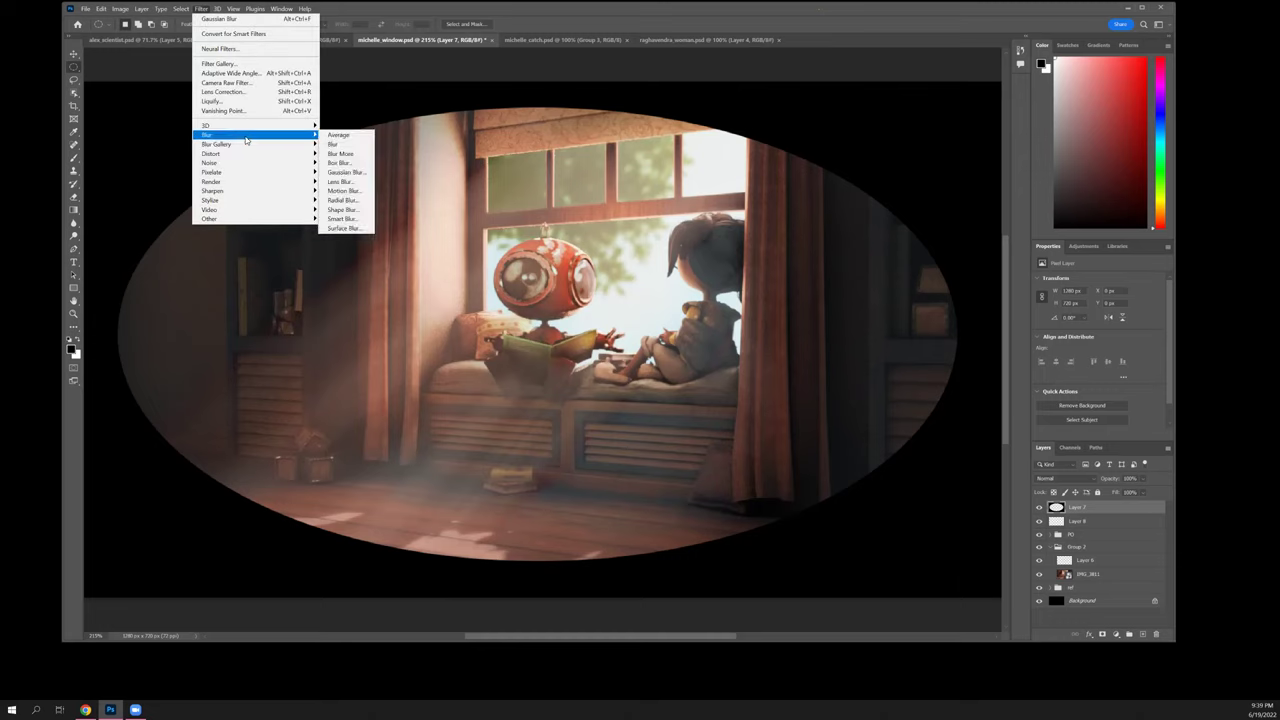
left_click(343, 173)
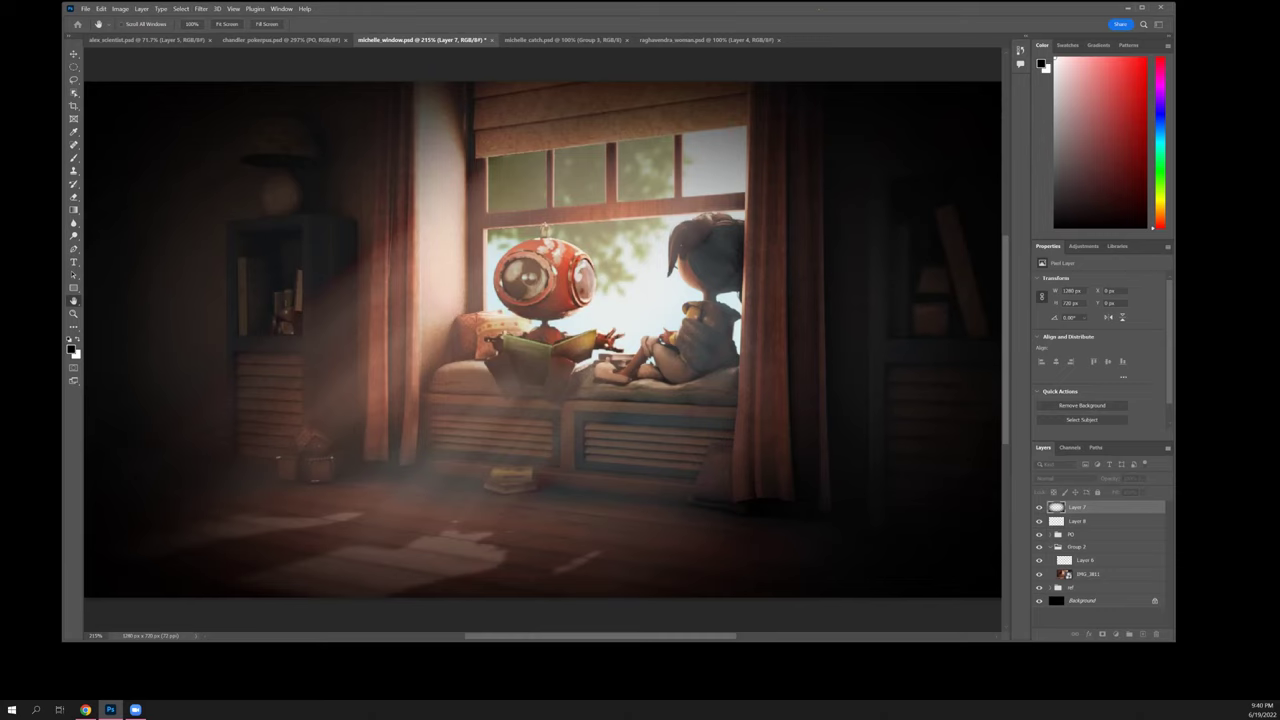
key("m")
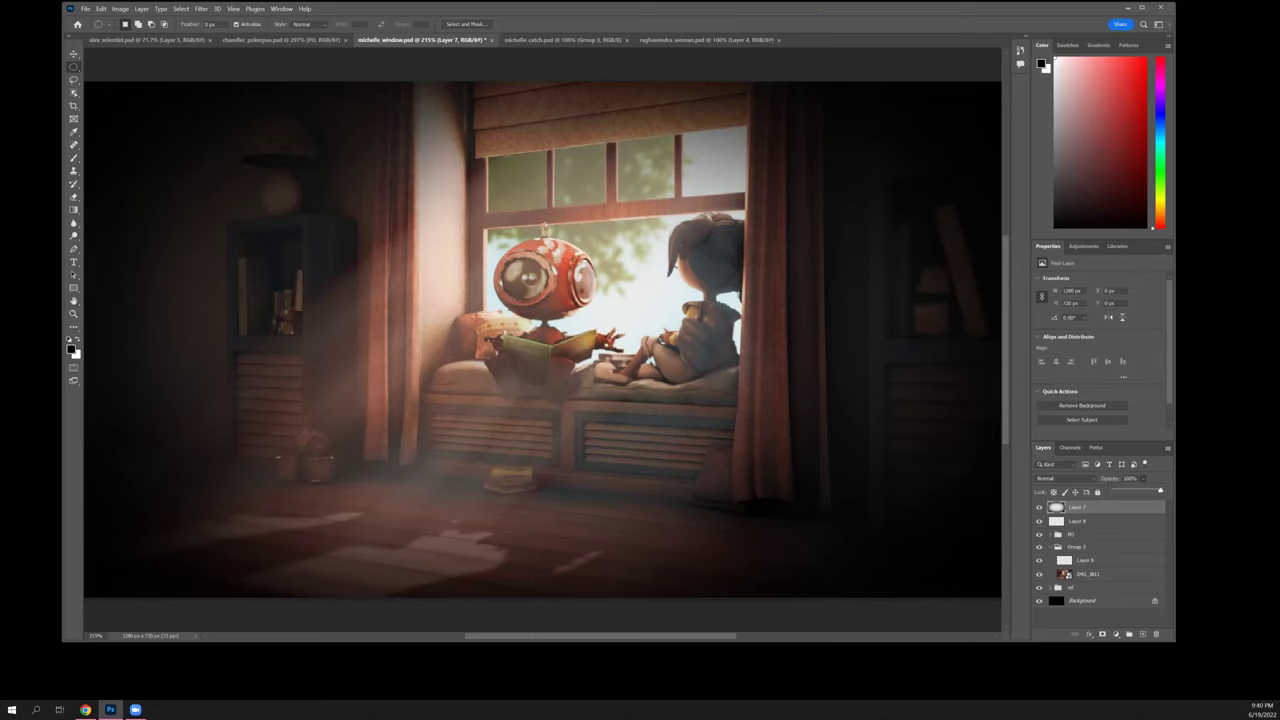
type("25")
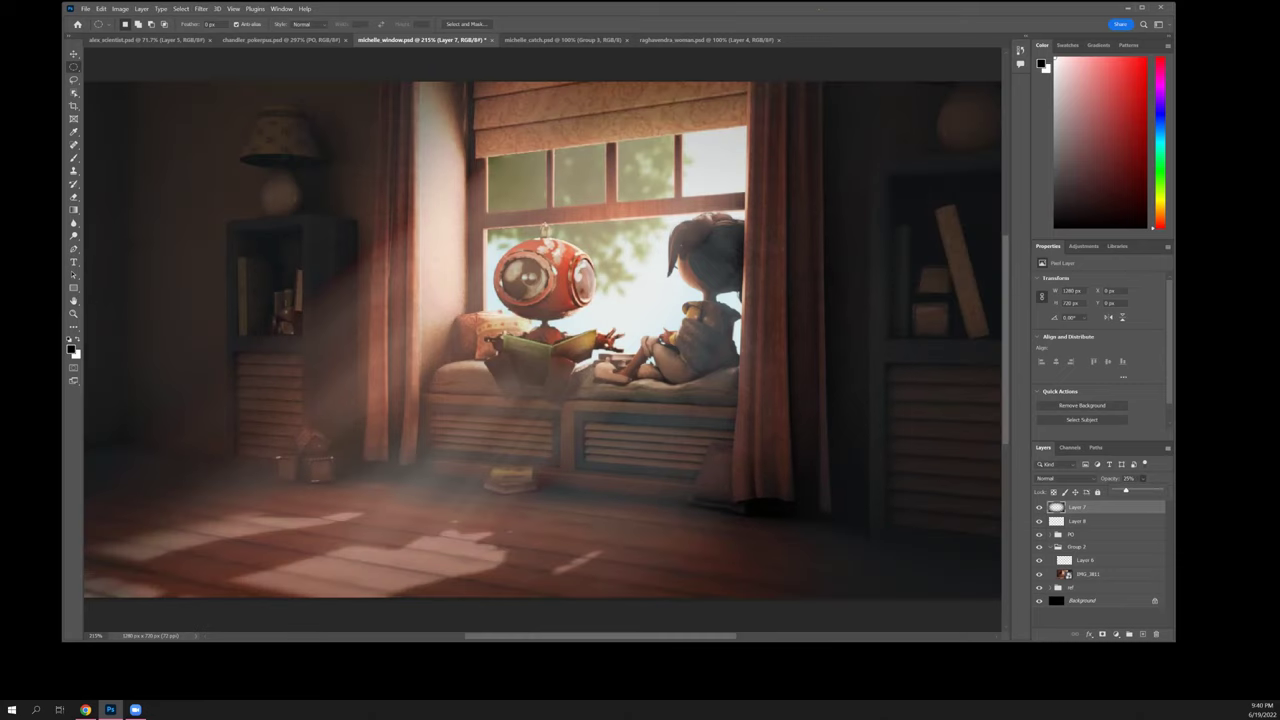
key("Return")
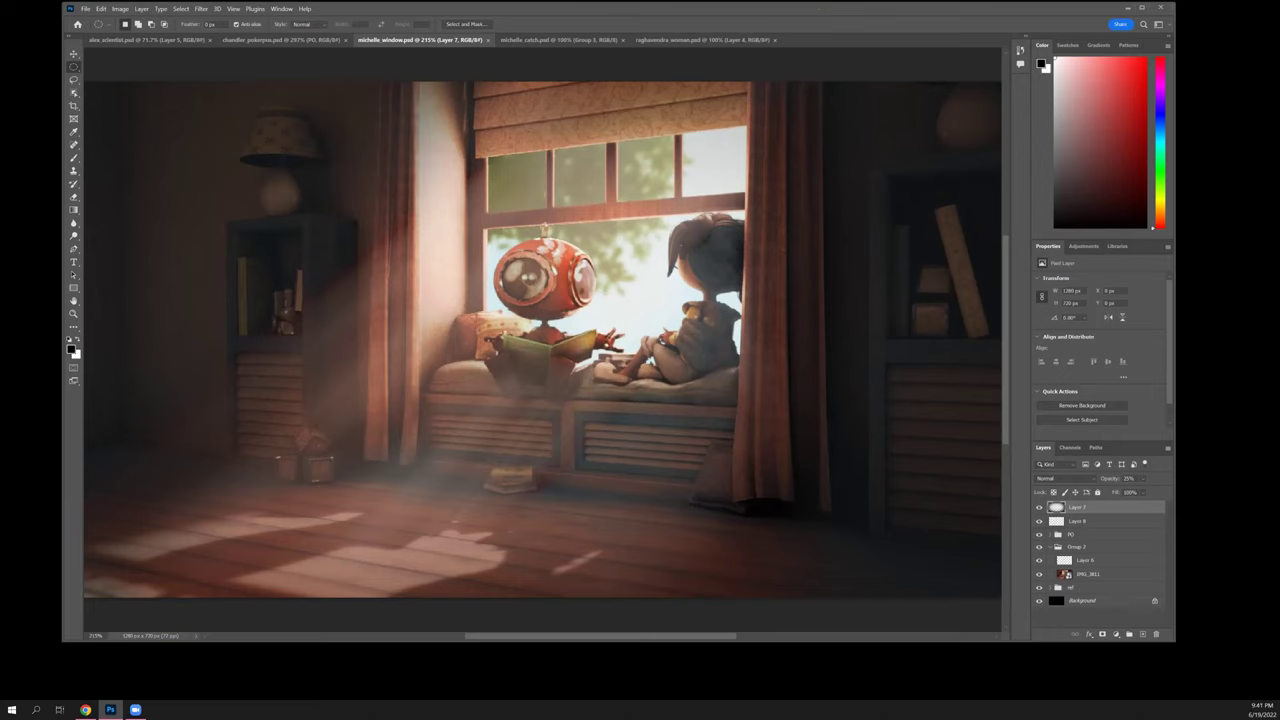
- Move Layer 7 into the PO group and collapse the group
mouse_move(1076, 507)
left_mouse_down()
mouse_move(1076, 528)
mouse_move(1076, 507)
left_mouse_up()
left_click(1072, 534)
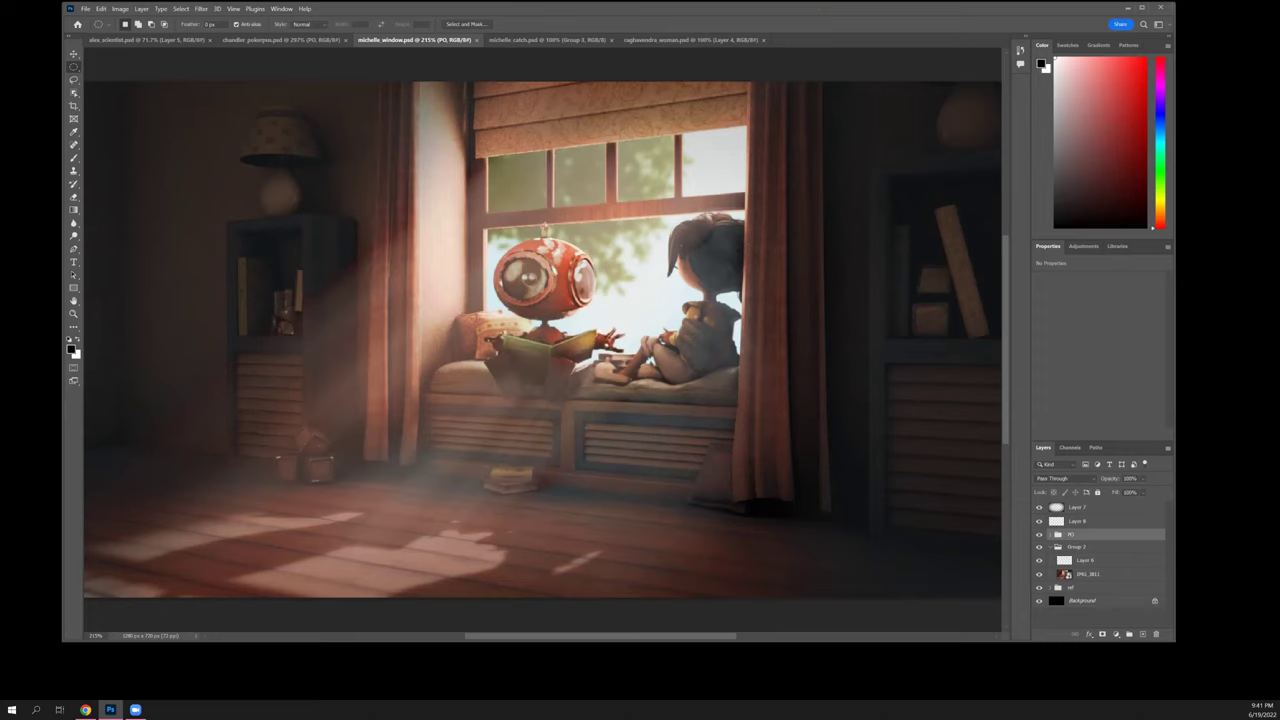
left_click(1051, 534)
left_click_drag(1076, 507, 1076, 536)
left_click(1051, 520)
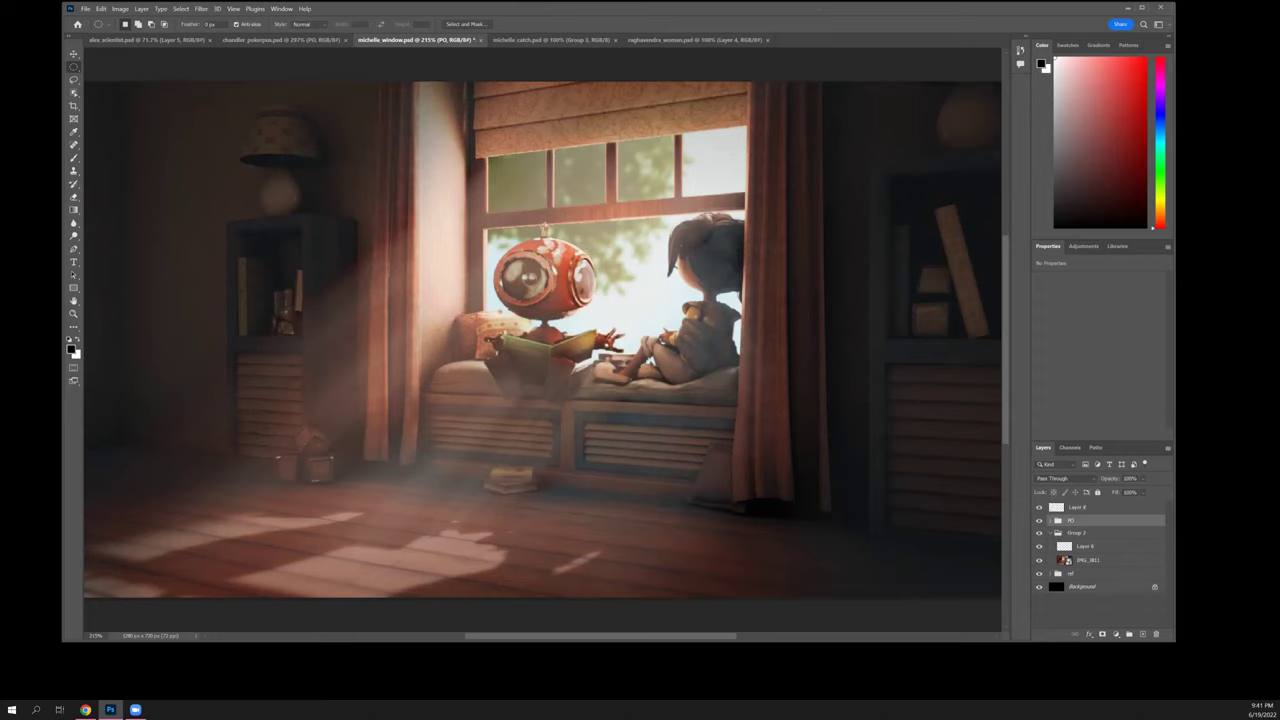
- Hide Layer 8 and the PO group in the window scene and save the document
left_click(1039, 520)
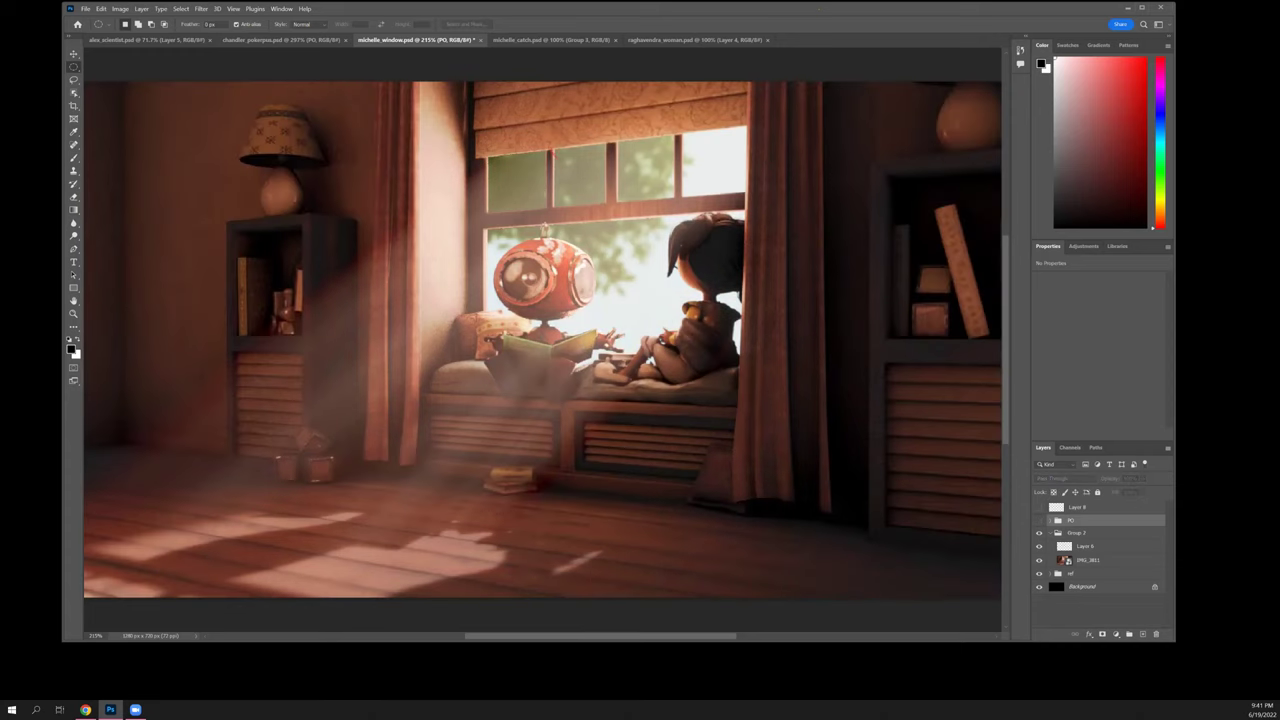
key("ctrl+s")
scroll(666, 383, "down", 2)
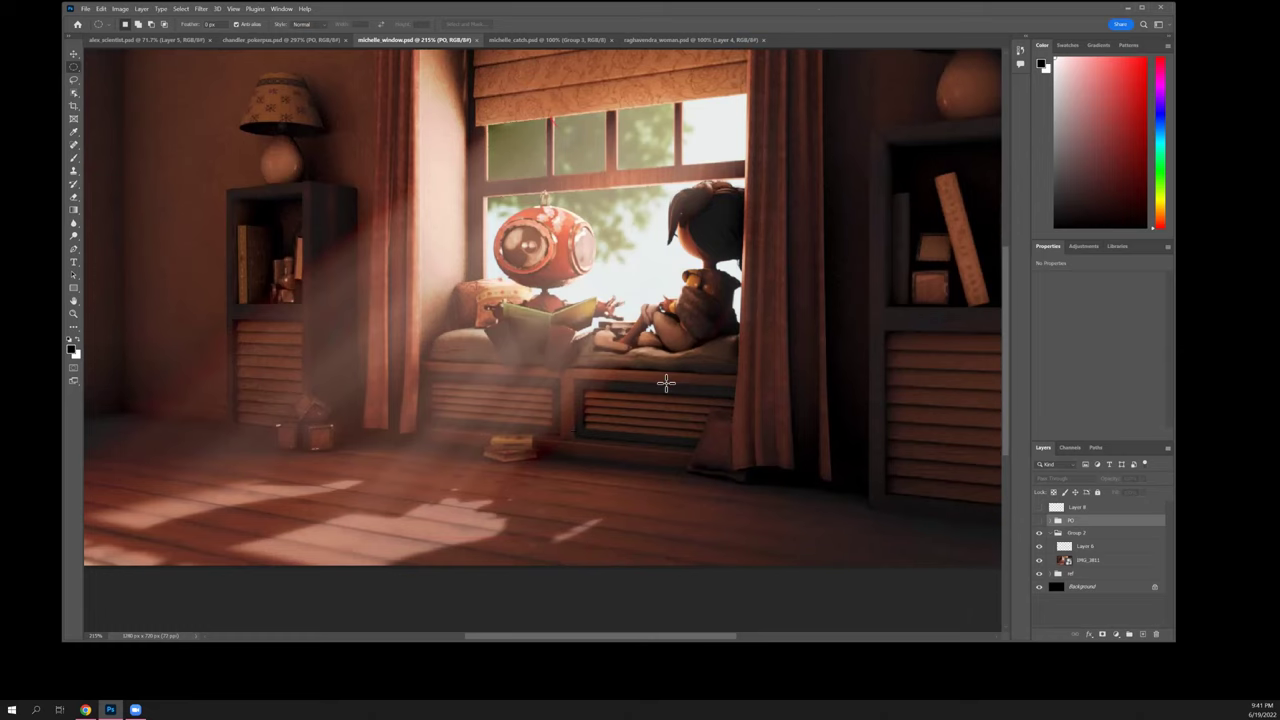
scroll(666, 383, "up", 1)
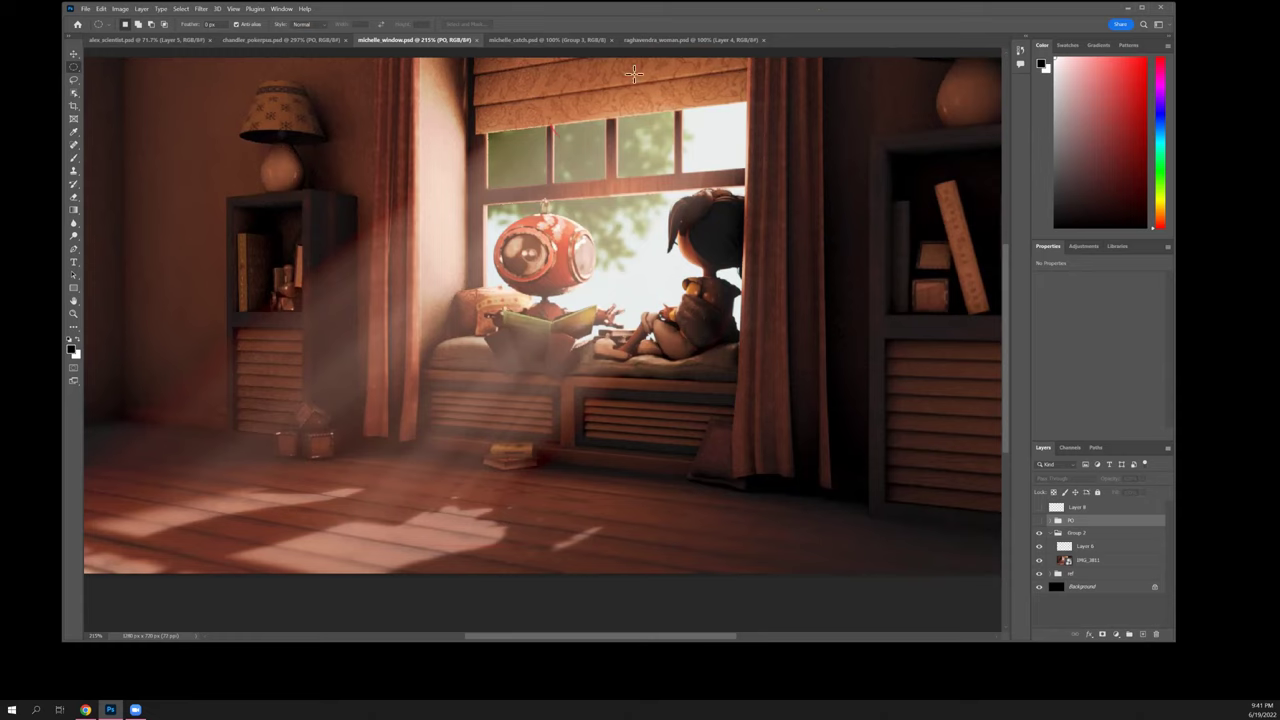
- Switch to the mermaid catch document and compare the current Test_008_linear render with the previous version
left_click(536, 44)
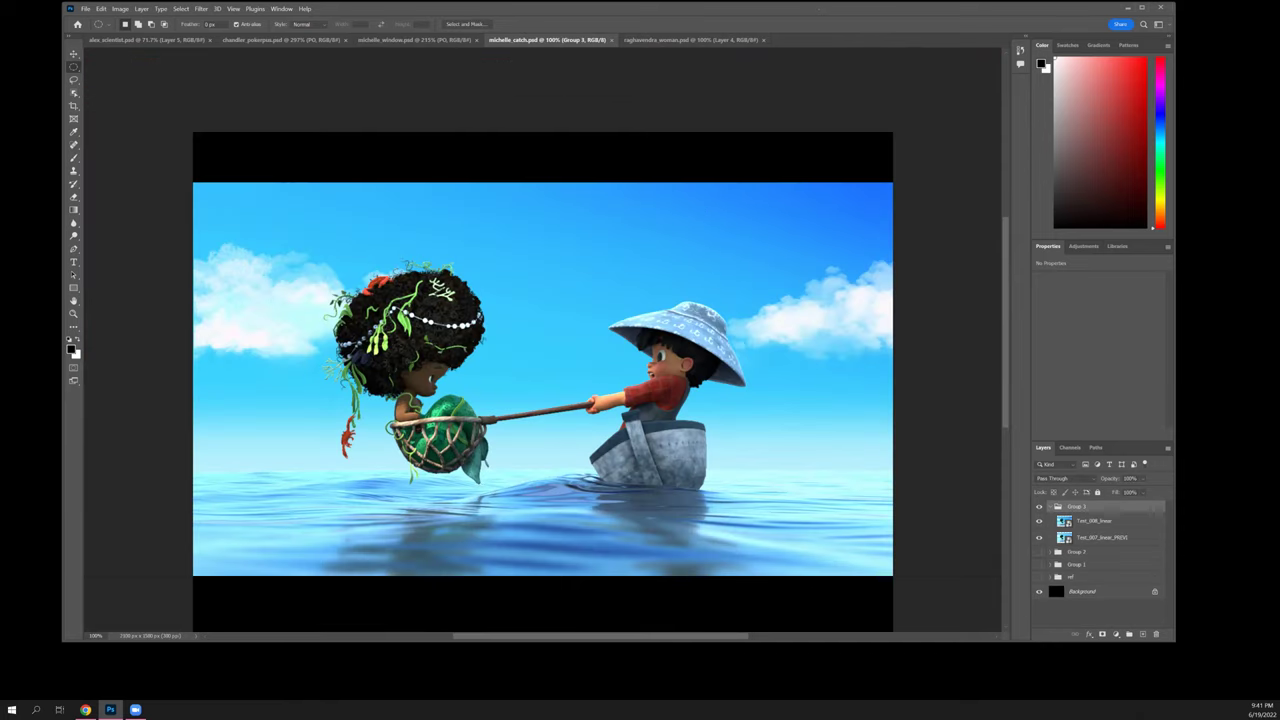
scroll(543, 382, "down", 1)
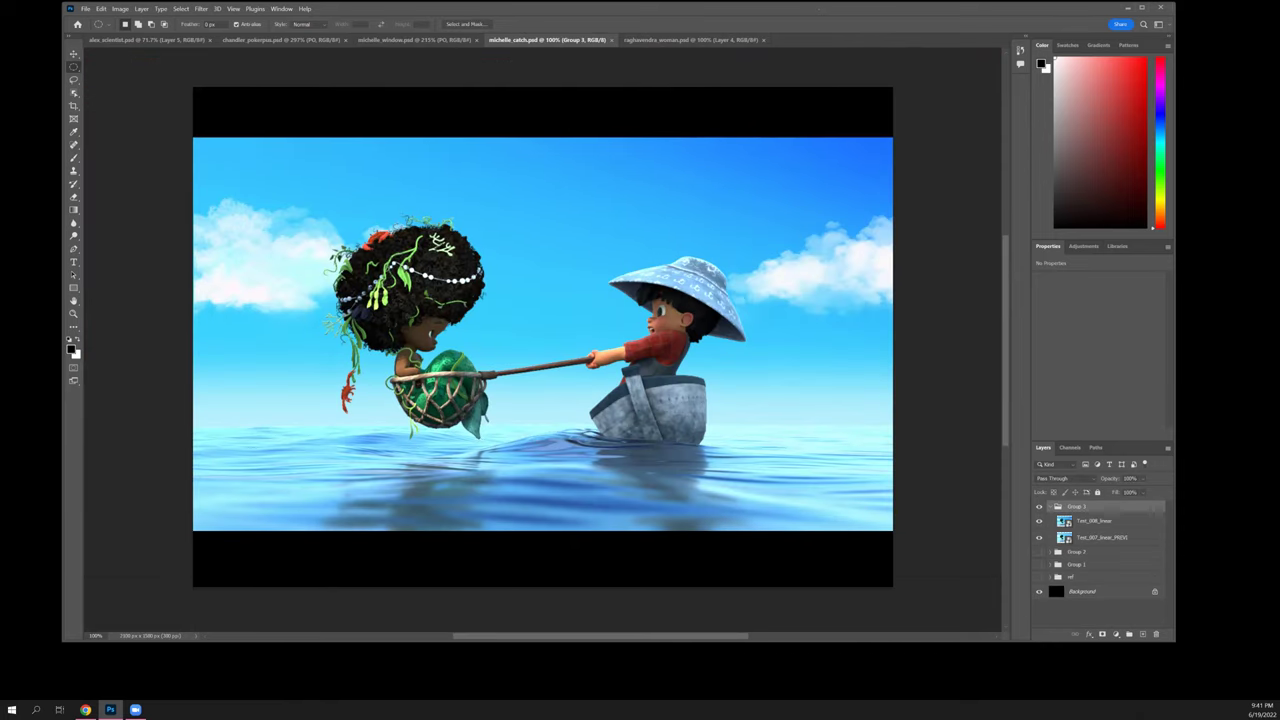
left_click(1039, 521)
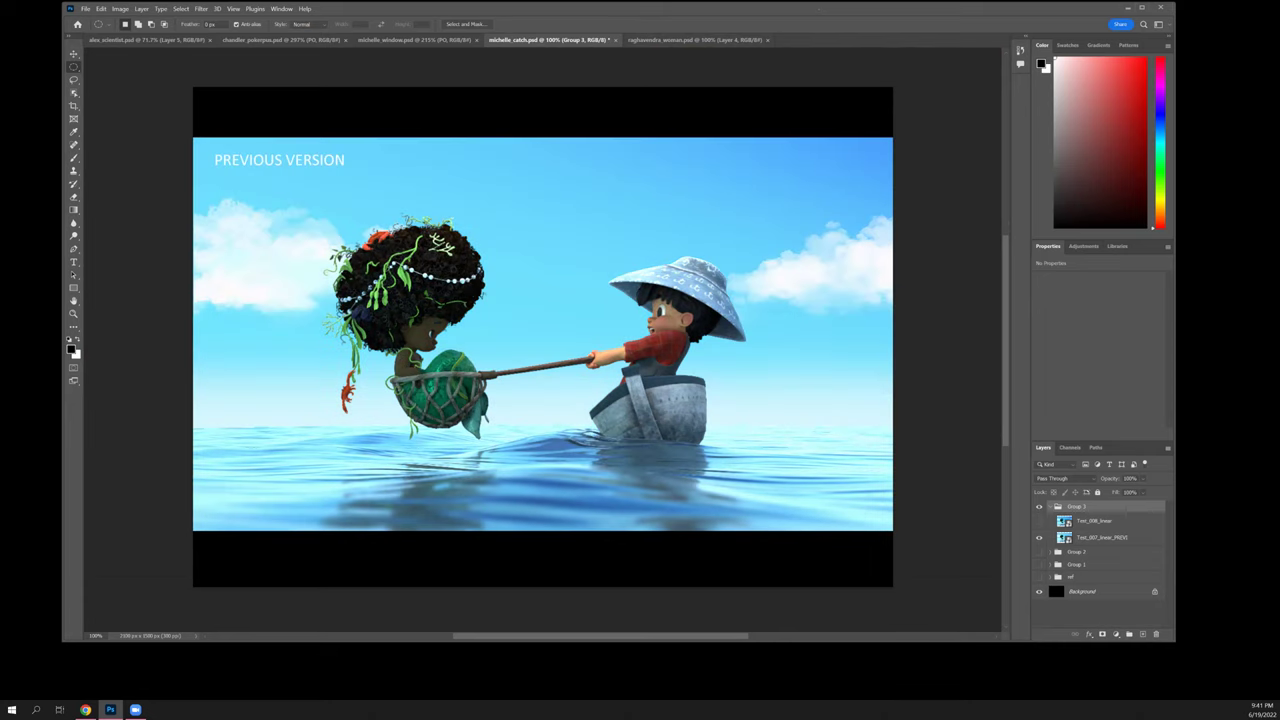
left_click(1039, 521)
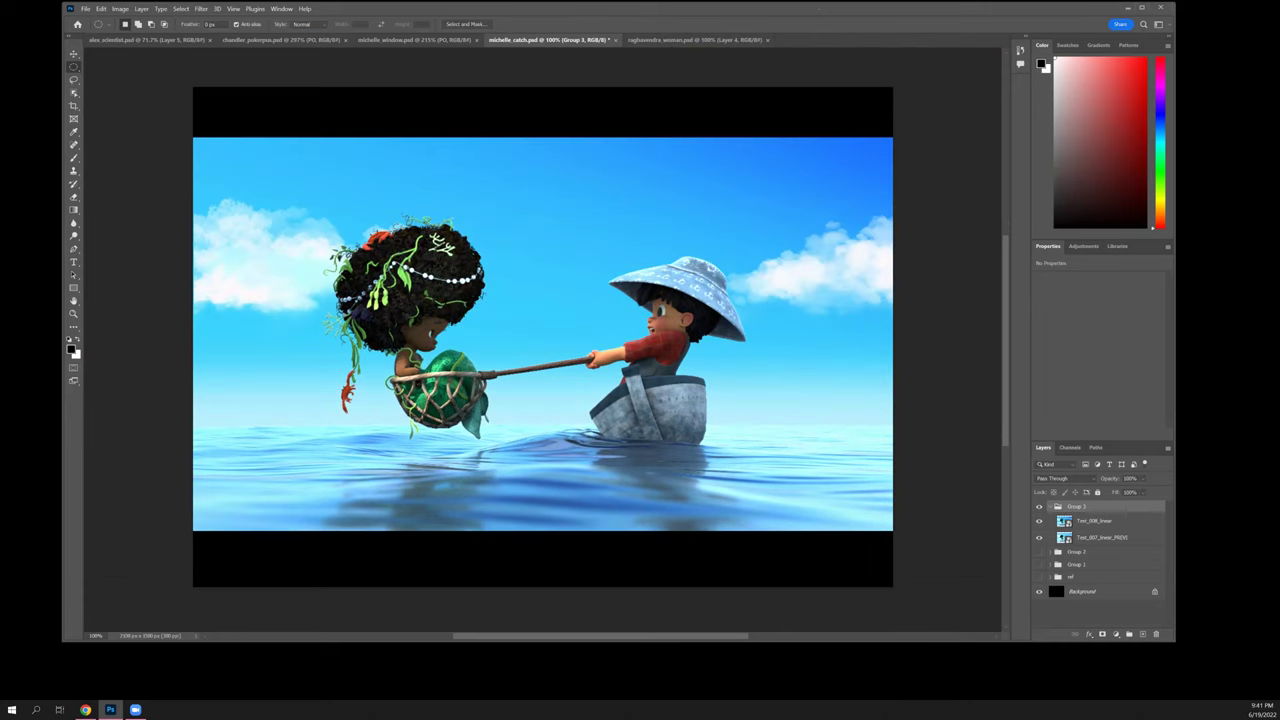
left_click(1039, 521)
left_click(1039, 521)
left_click(1039, 521)
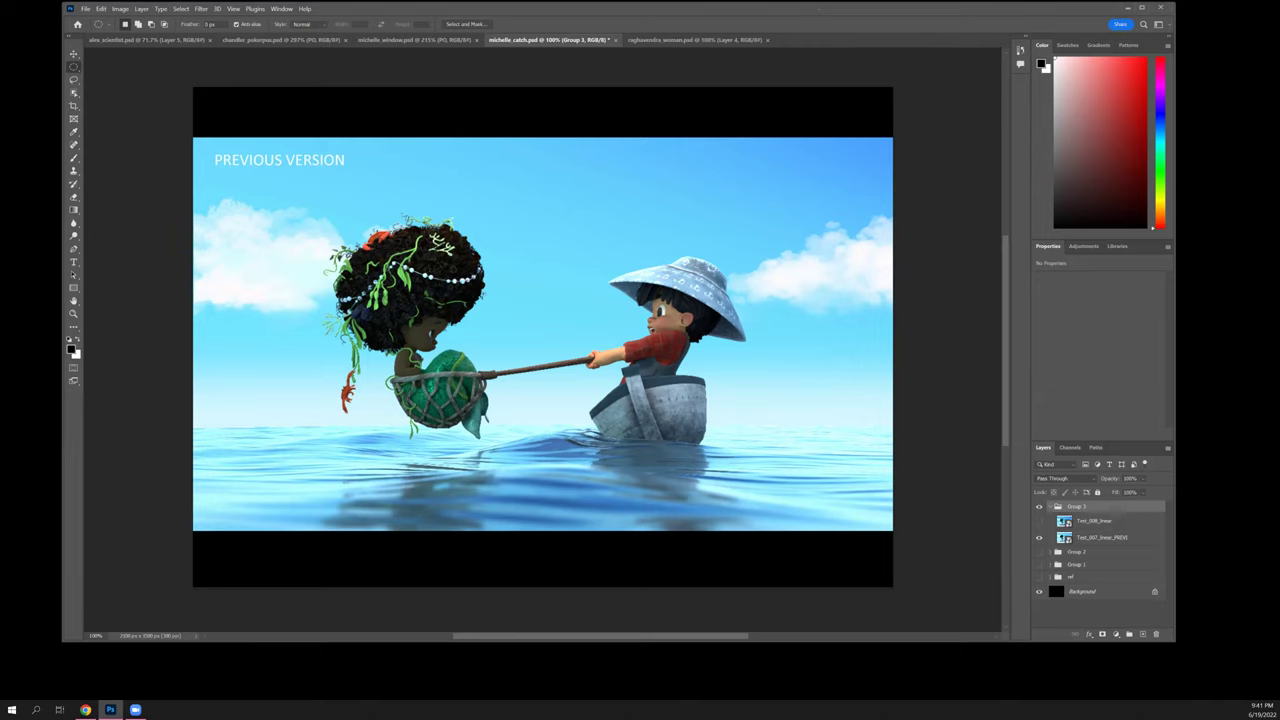
- Compare the Test_007_linear_PREV render with the older image in Group 2 by toggling their visibility
left_click_drag(1039, 537, 1039, 551)
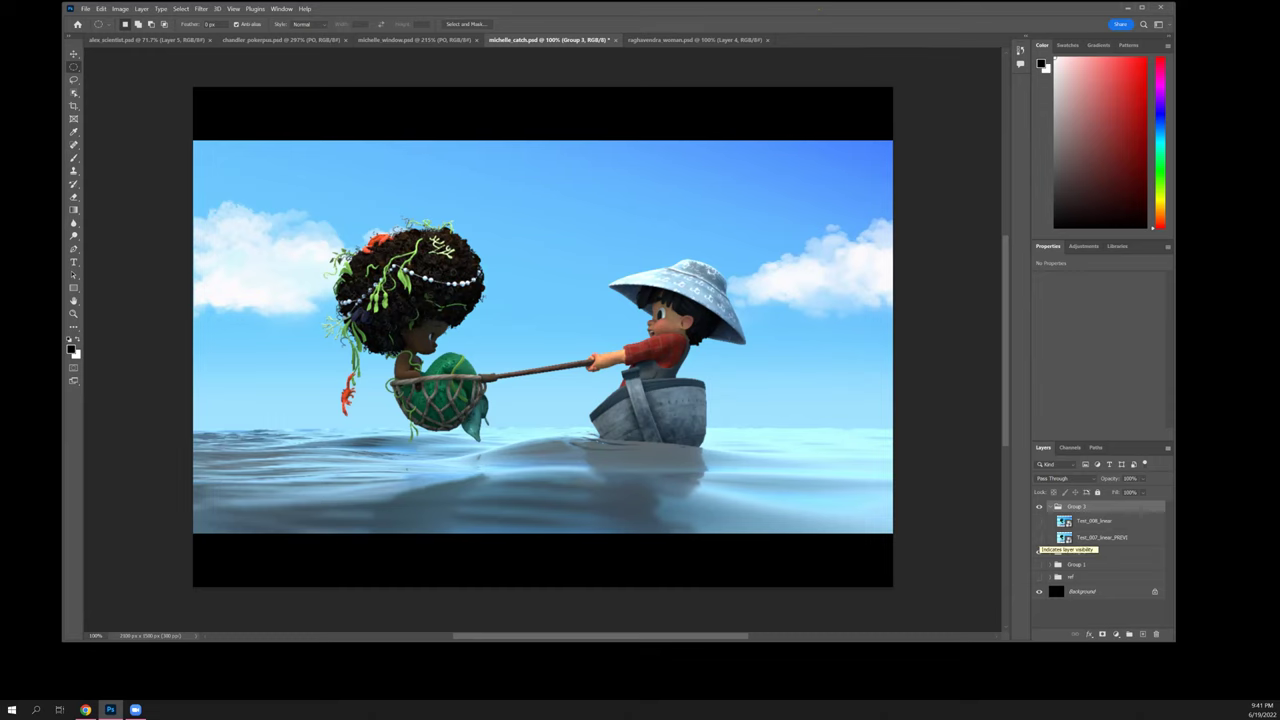
left_click(1038, 537)
left_click(1038, 537)
left_click(1038, 537)
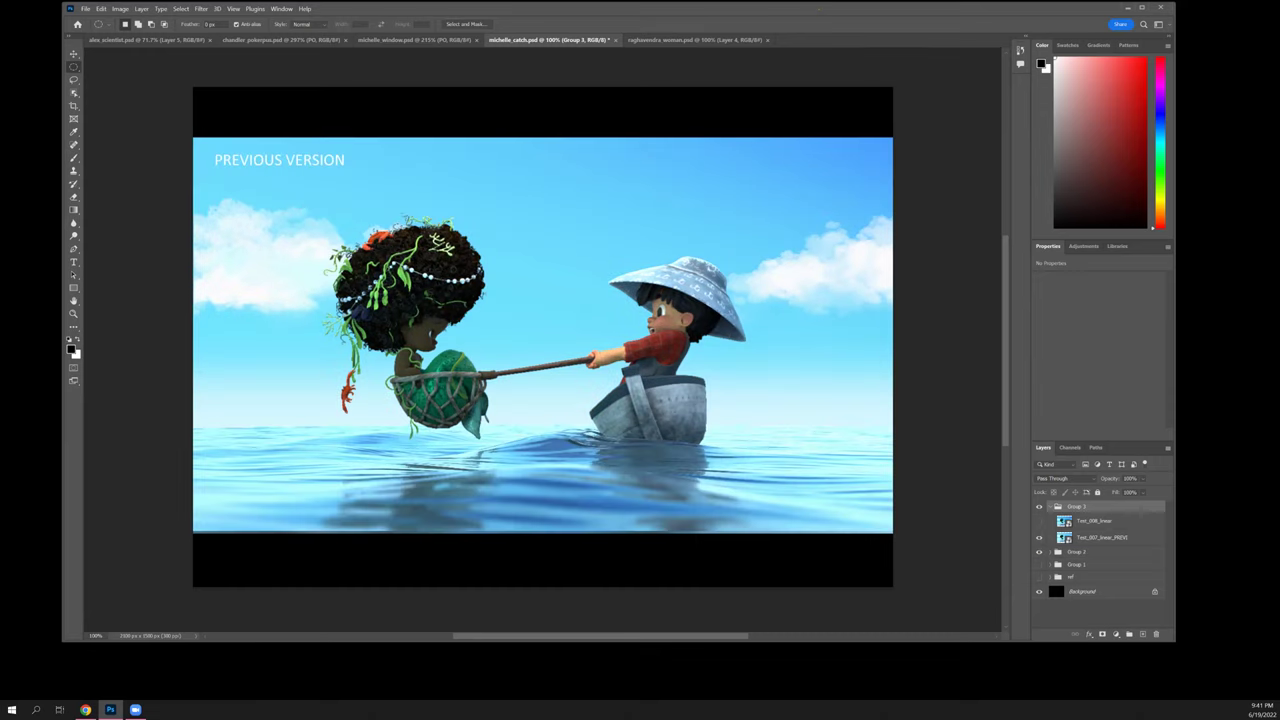
left_click(1038, 537)
left_click(1038, 537)
left_click(1038, 537)
left_click(1038, 537)
left_click(1038, 537)
left_click(1038, 537)
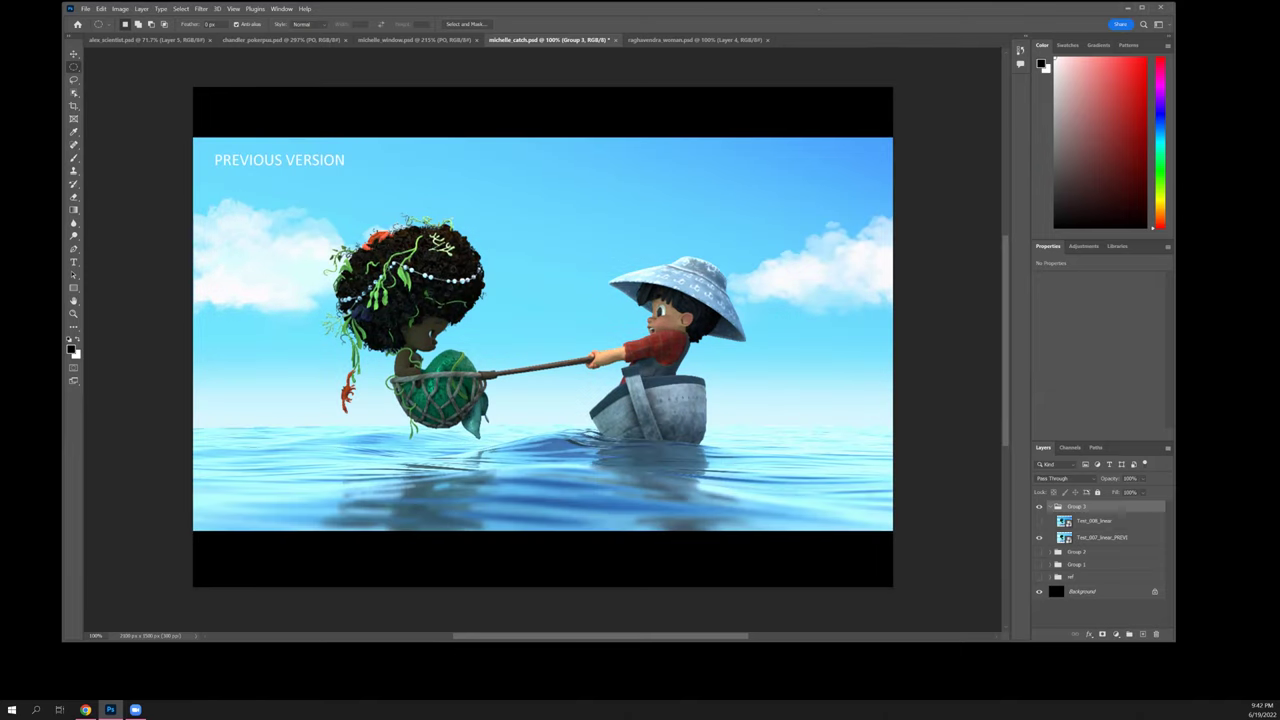
- Check the current Test_008_linear render against the previous version again, leaving the current render shown
left_click(1038, 521)
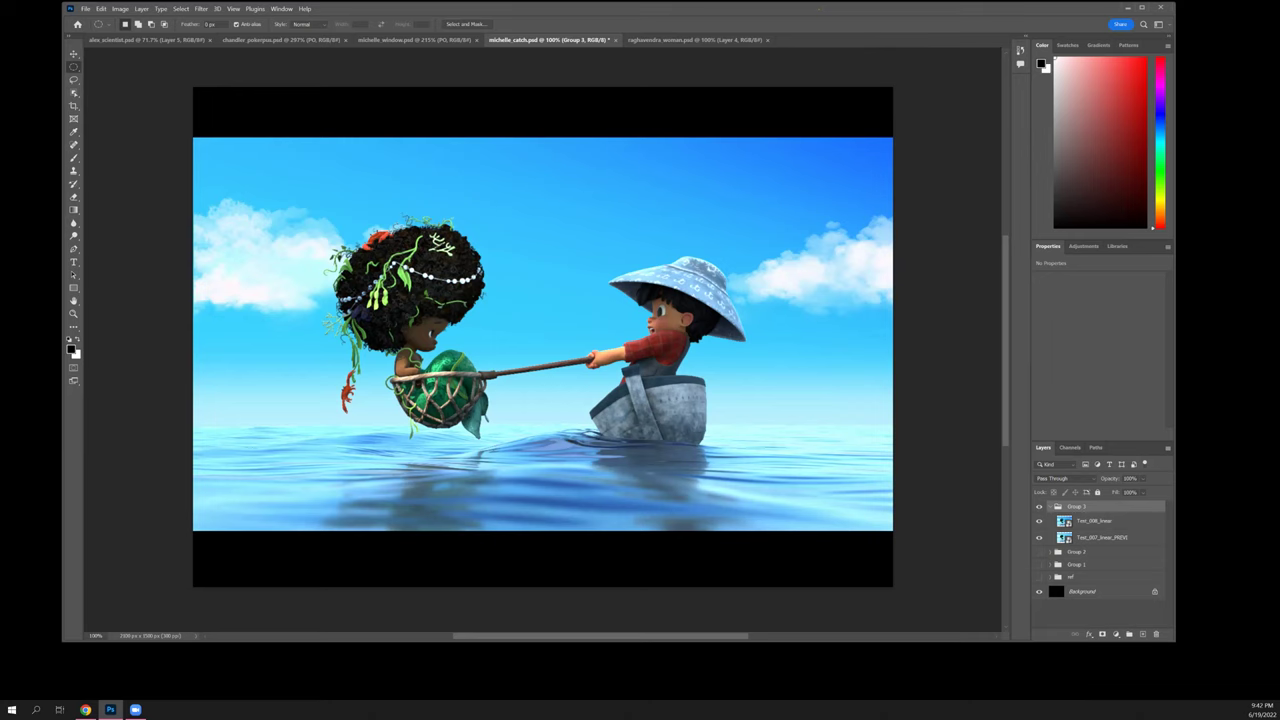
left_click(1038, 521)
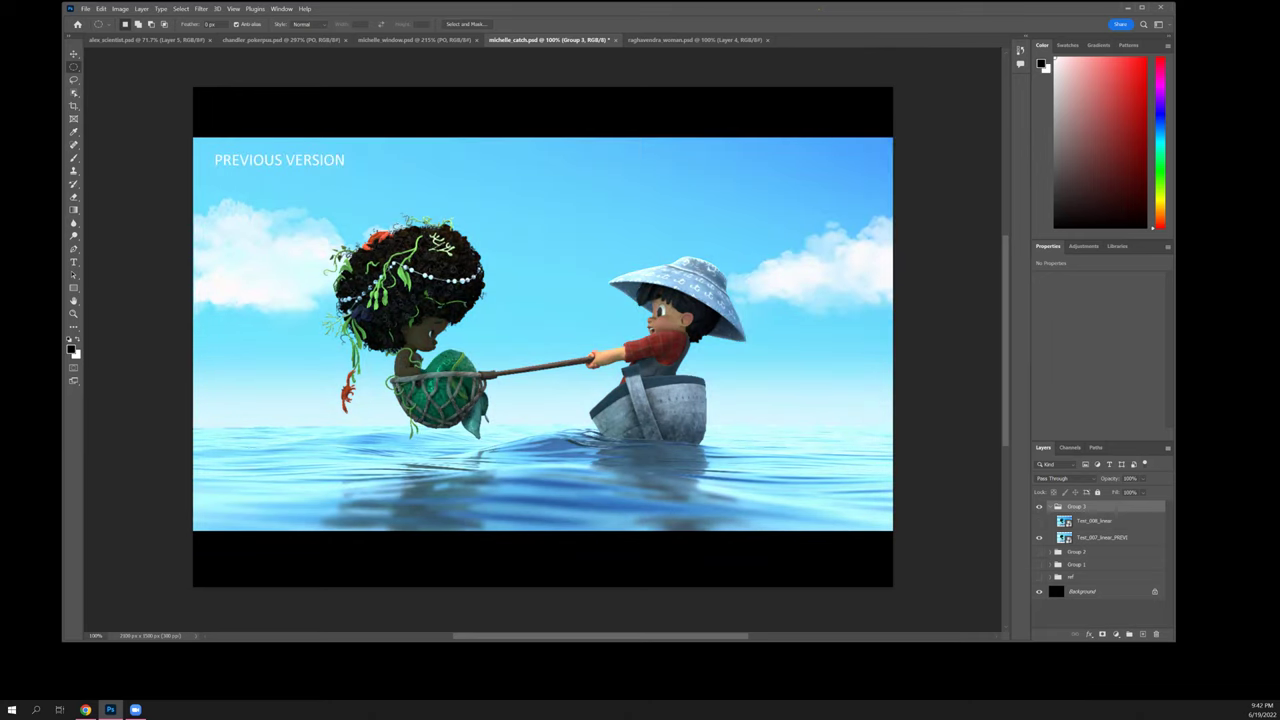
left_click(1038, 521)
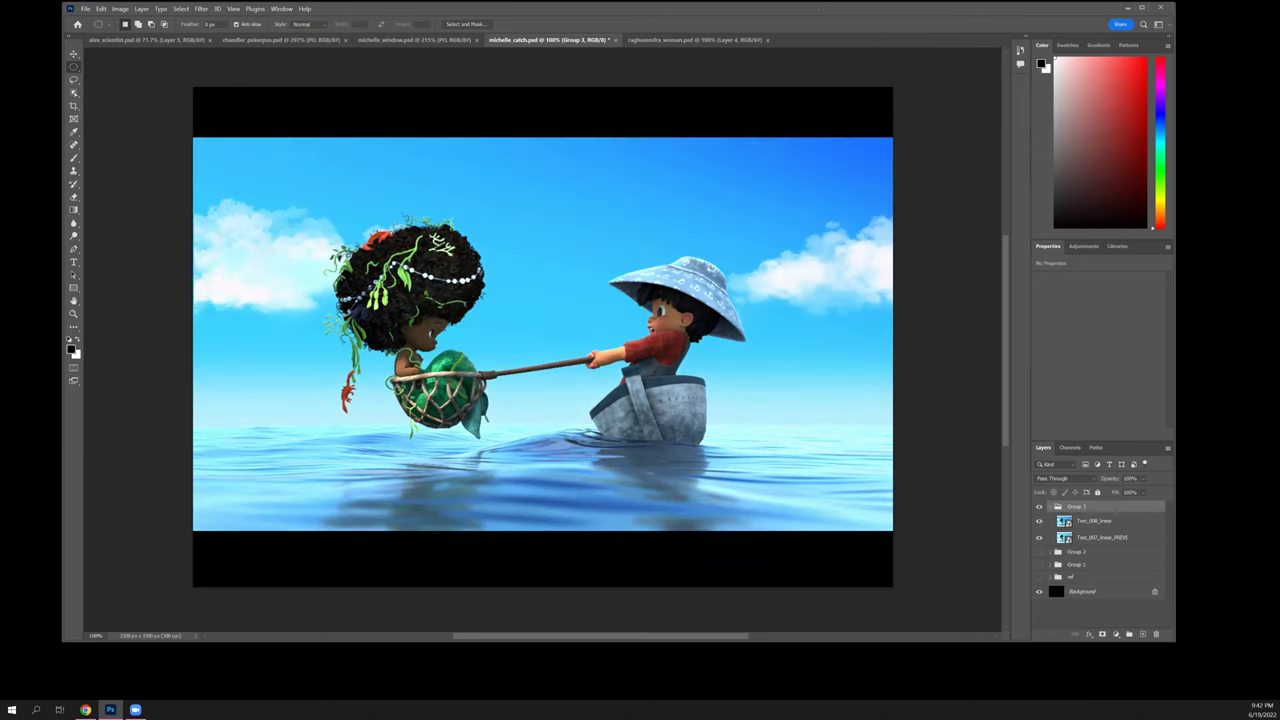
left_click(1038, 521)
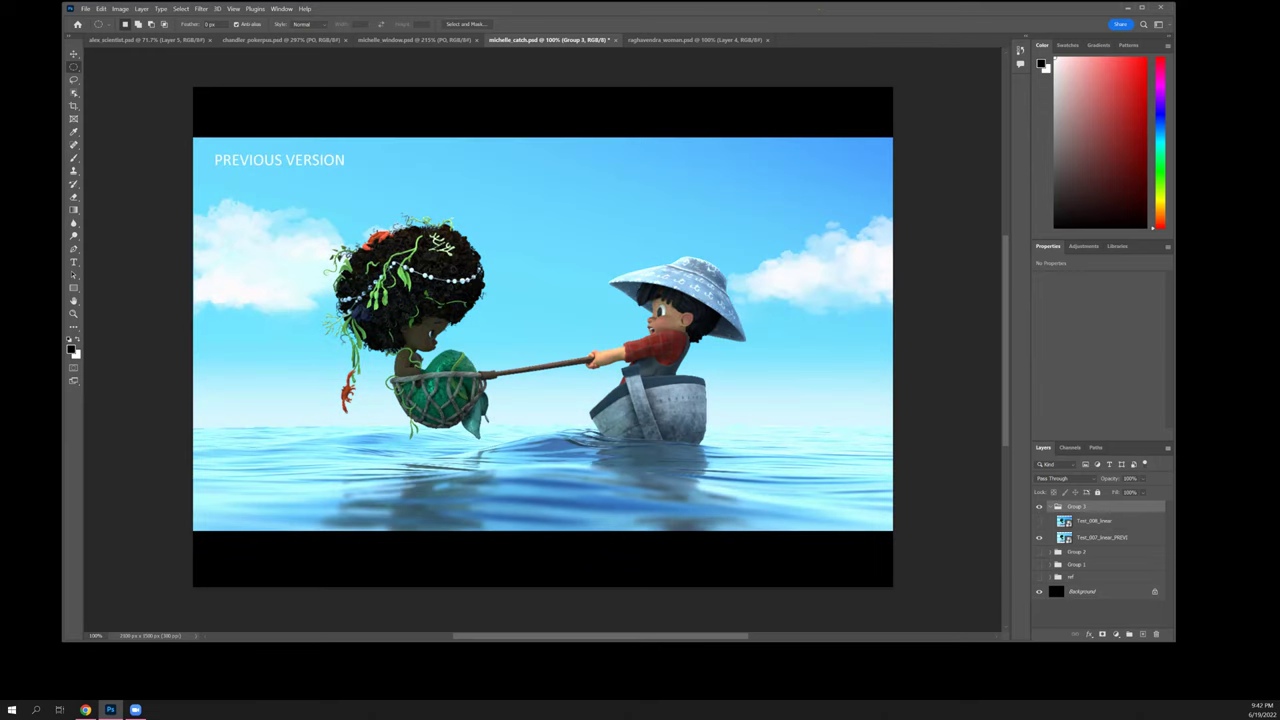
left_click(1038, 521)
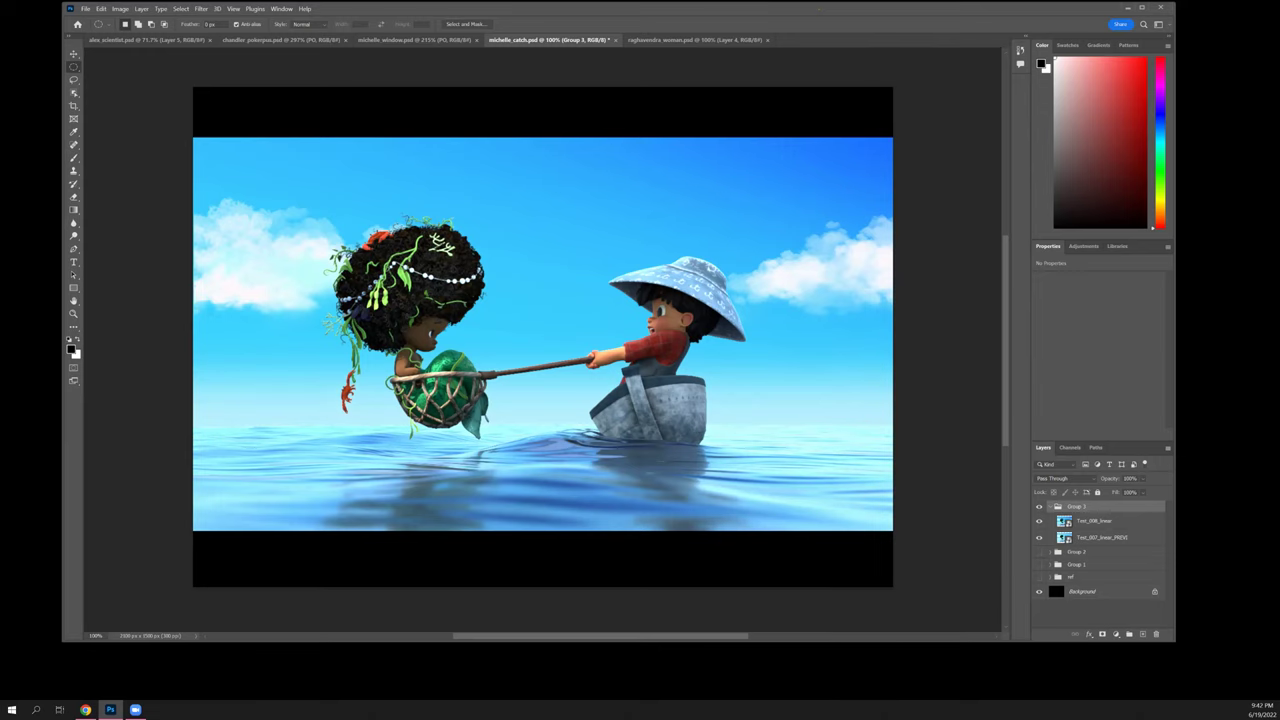
left_click(1038, 521)
left_click(1038, 521)
- Add a new layer above the current render in Group 3 and make red the Brush's foreground colour
key("ctrl+shift+alt+n")
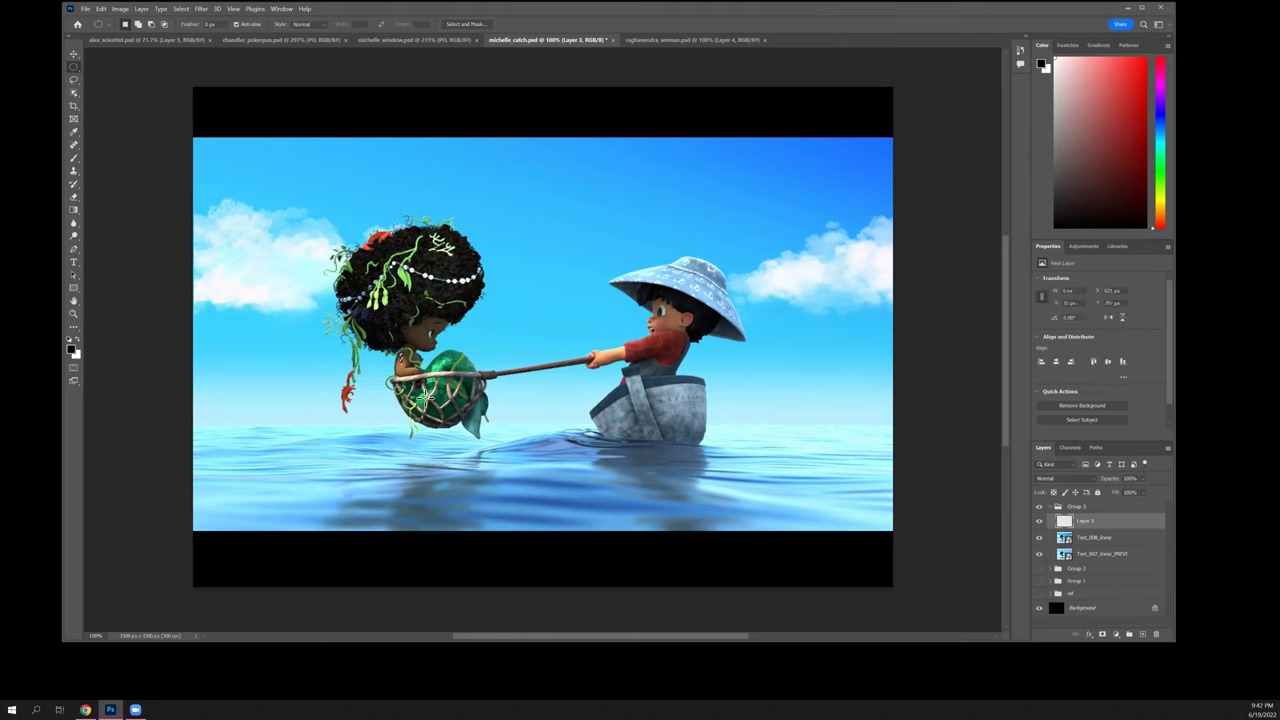
left_click(73, 157)
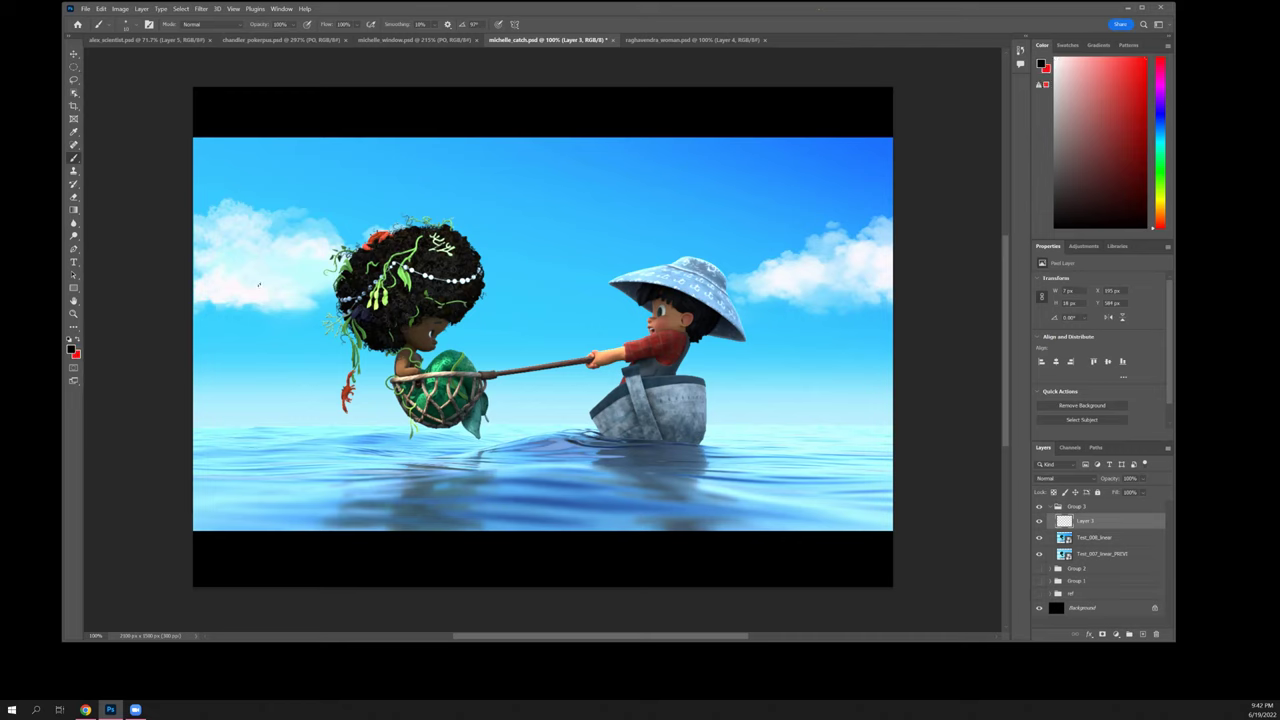
key("x")
key("alt+bracketleft")
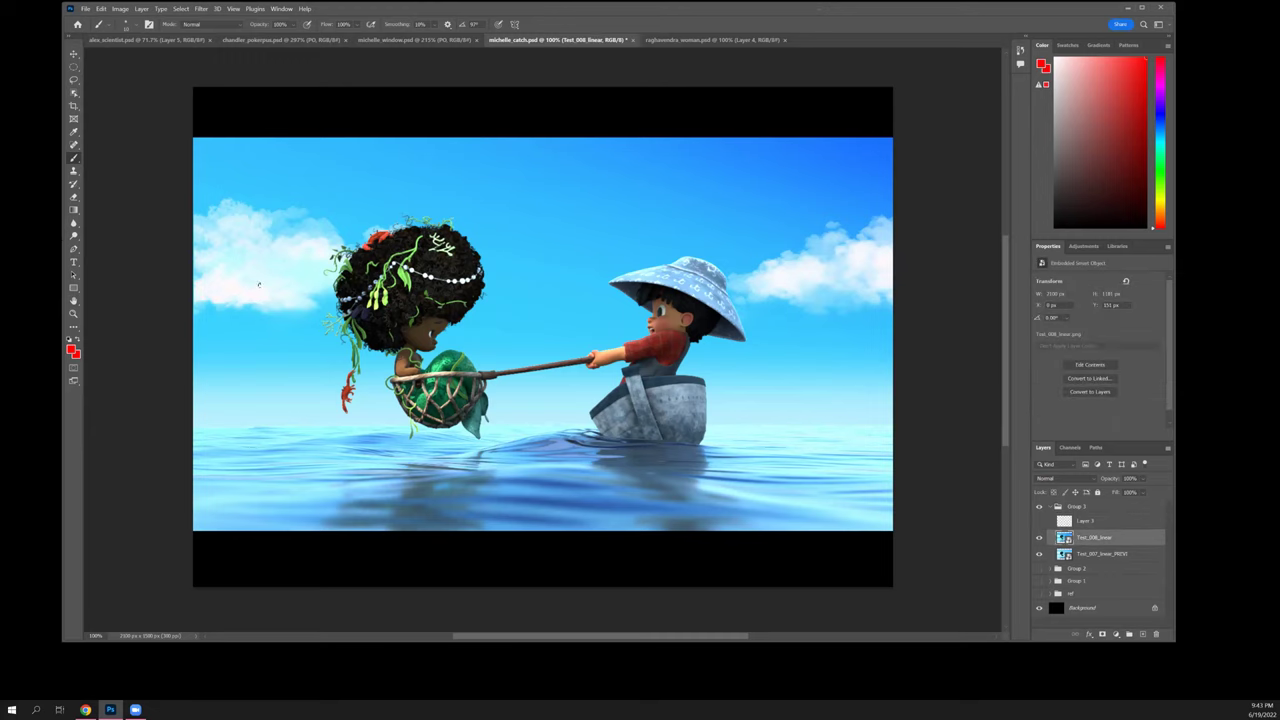
key("alt+bracketright")
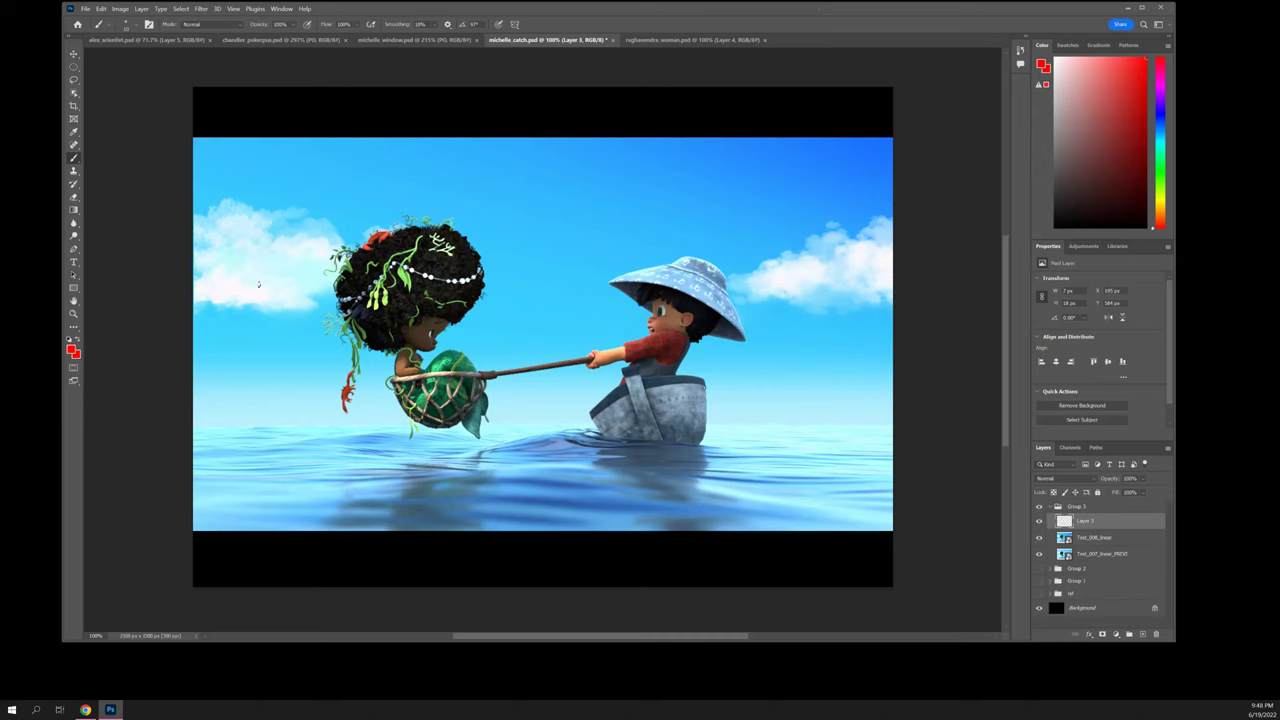
- Save the mermaid catch document and switch to the poker octopus document
key("ctrl+s")
left_click(300, 44)
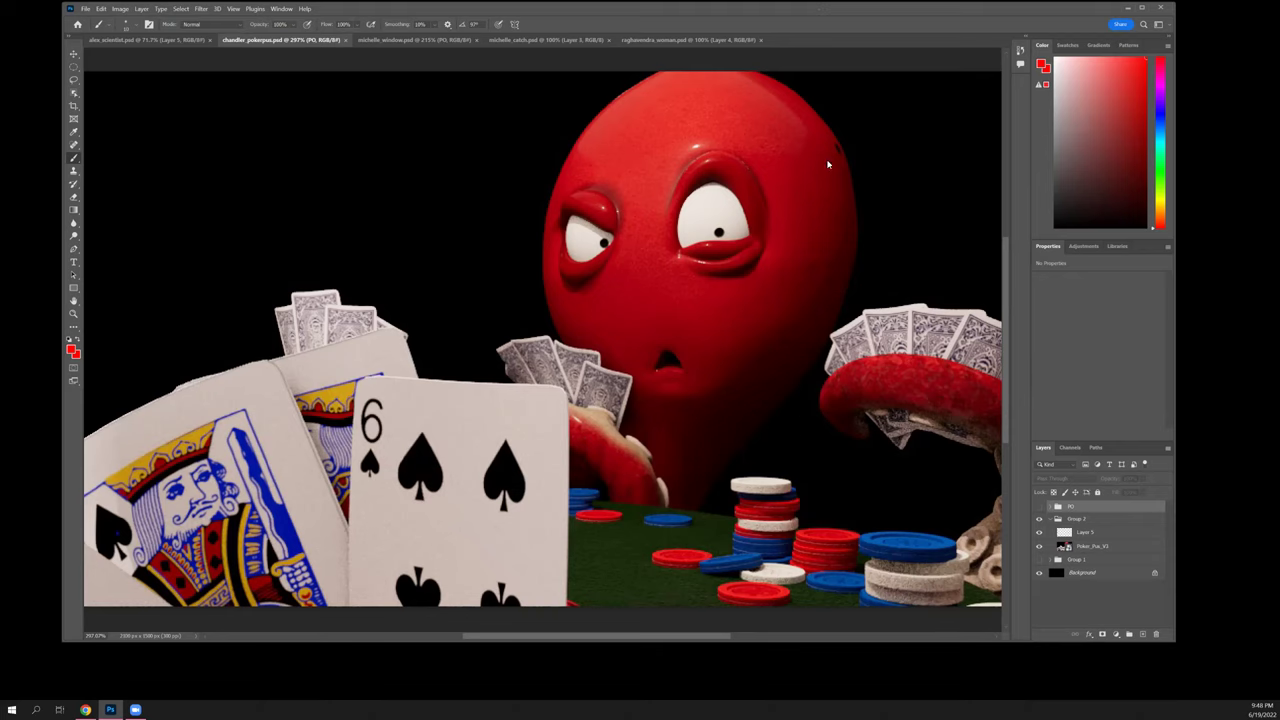
- Try to paint on the poker scene with the Brush while the hidden PO group is selected
left_click(792, 92)
left_click(641, 247)
left_click(546, 466)
left_click(641, 247)
left_click(543, 376)
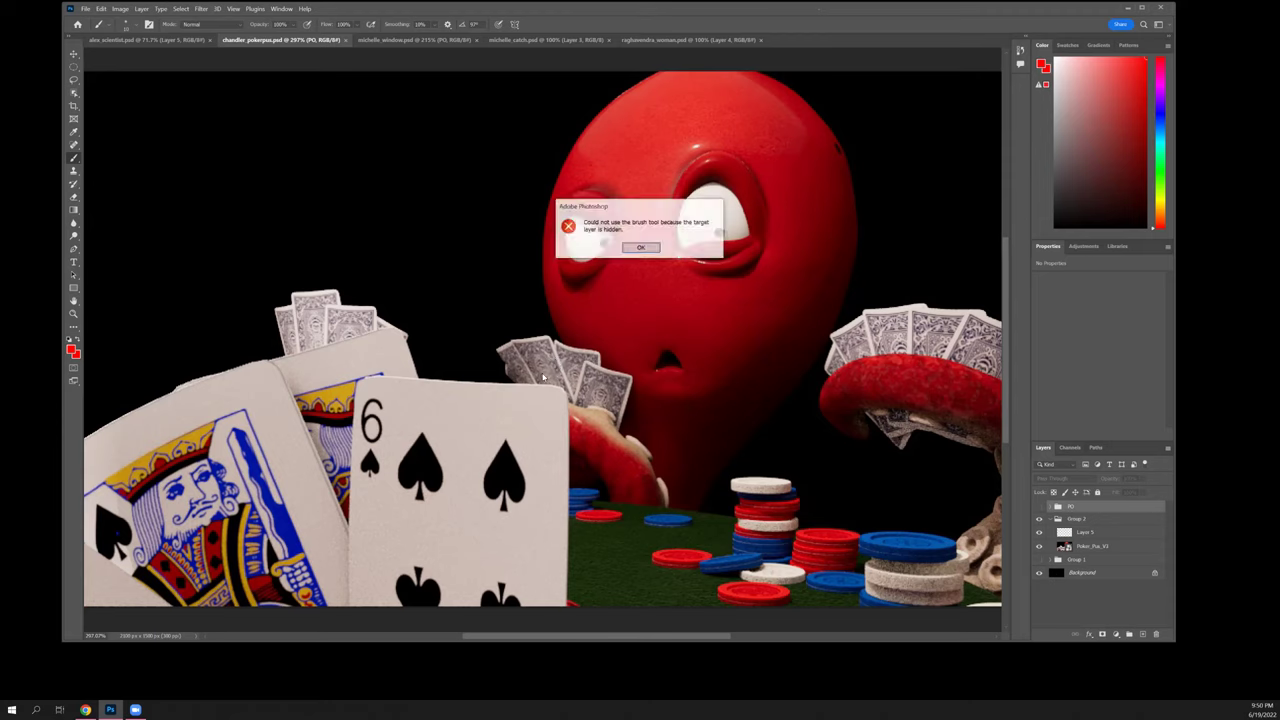
left_click(645, 249)
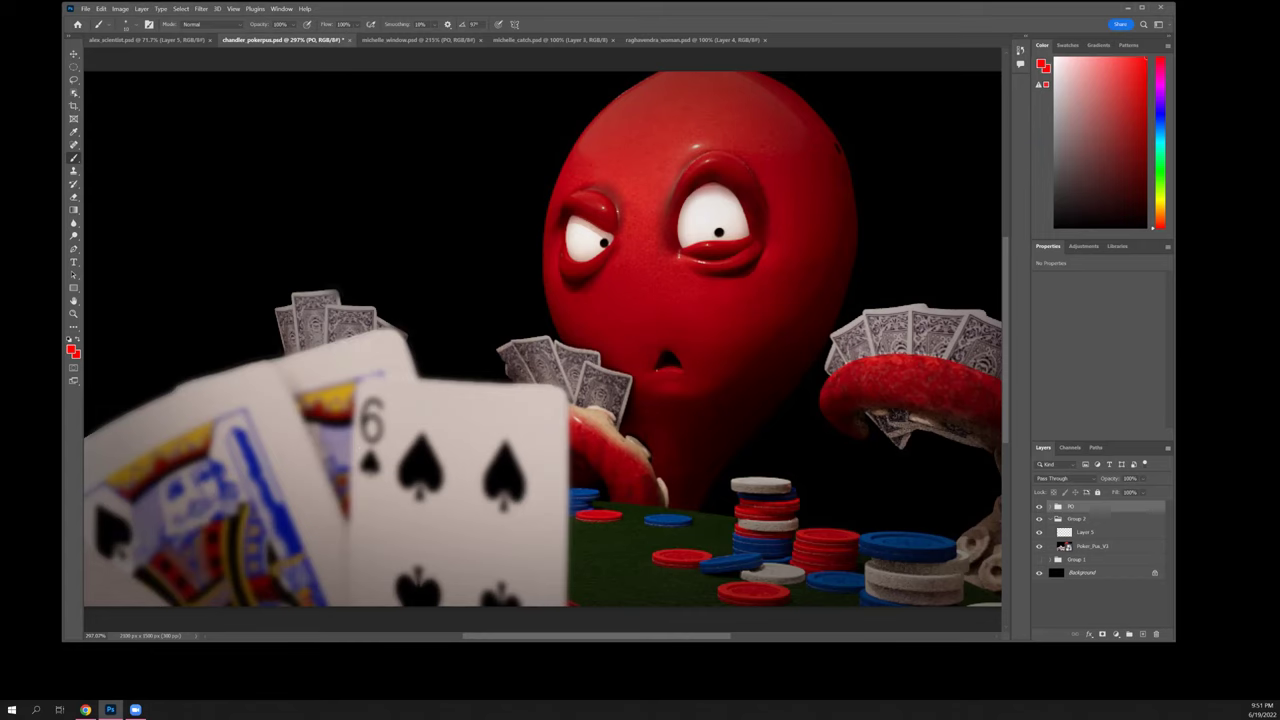
- Compare the poker render with its paint-over by toggling the PO group's visibility
key("ctrl+comma")
key("ctrl+comma")
key("ctrl+comma")
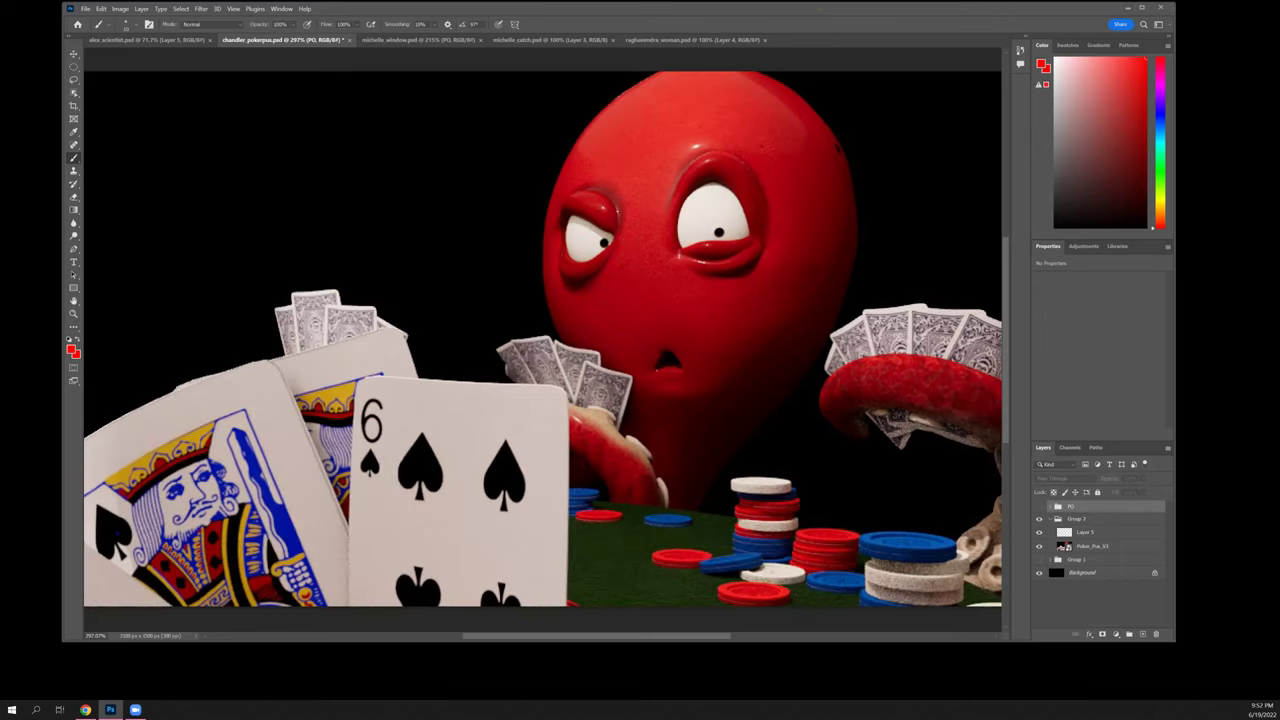
key("ctrl+comma")
key("ctrl+comma")
key("ctrl+comma")
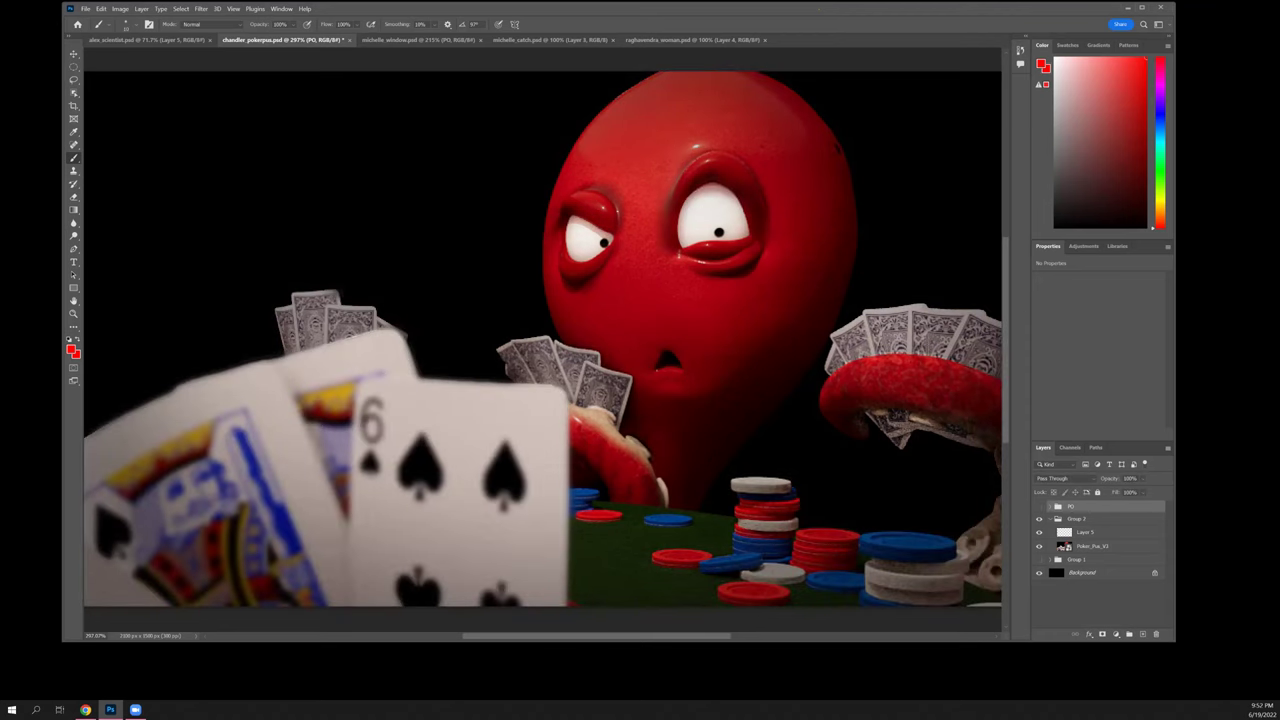
key("ctrl+comma")
key("ctrl+comma")
- Select Group 2, expand the PO group, and examine its paint-over layers against the original render
left_click(1075, 519)
left_click(1051, 506)
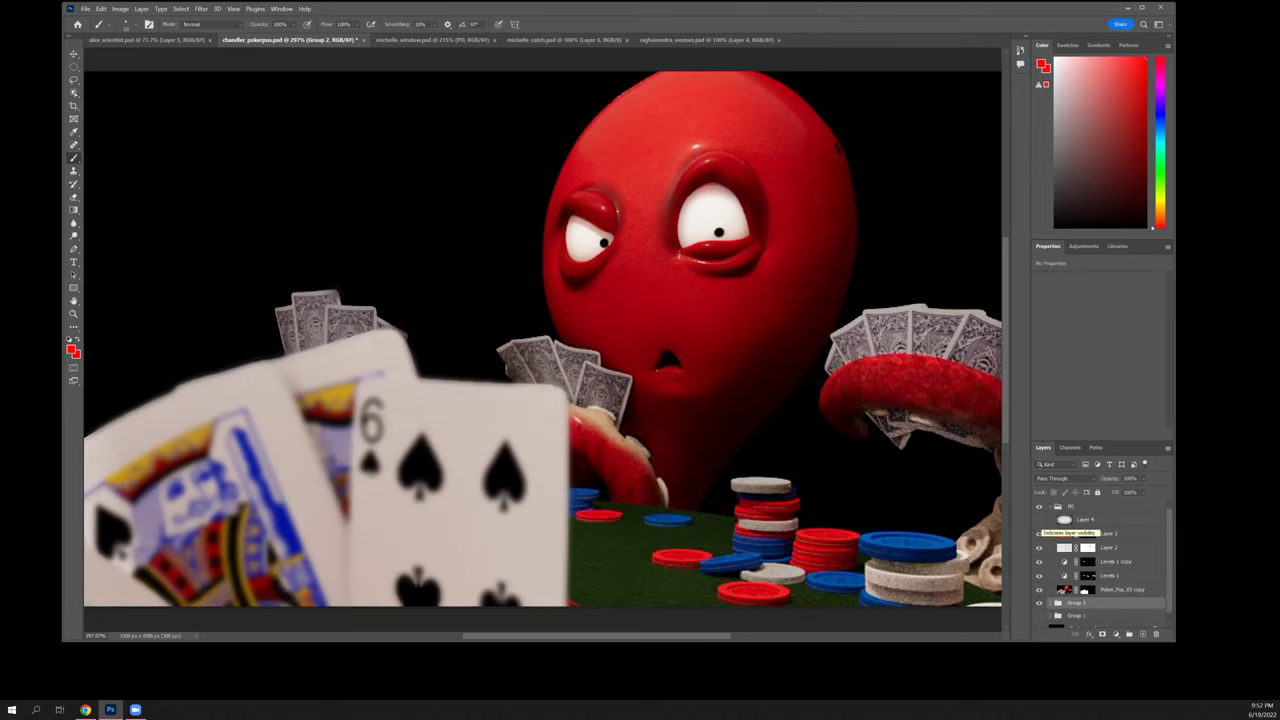
key("ctrl+comma")
key("ctrl+comma")
key("ctrl+comma")
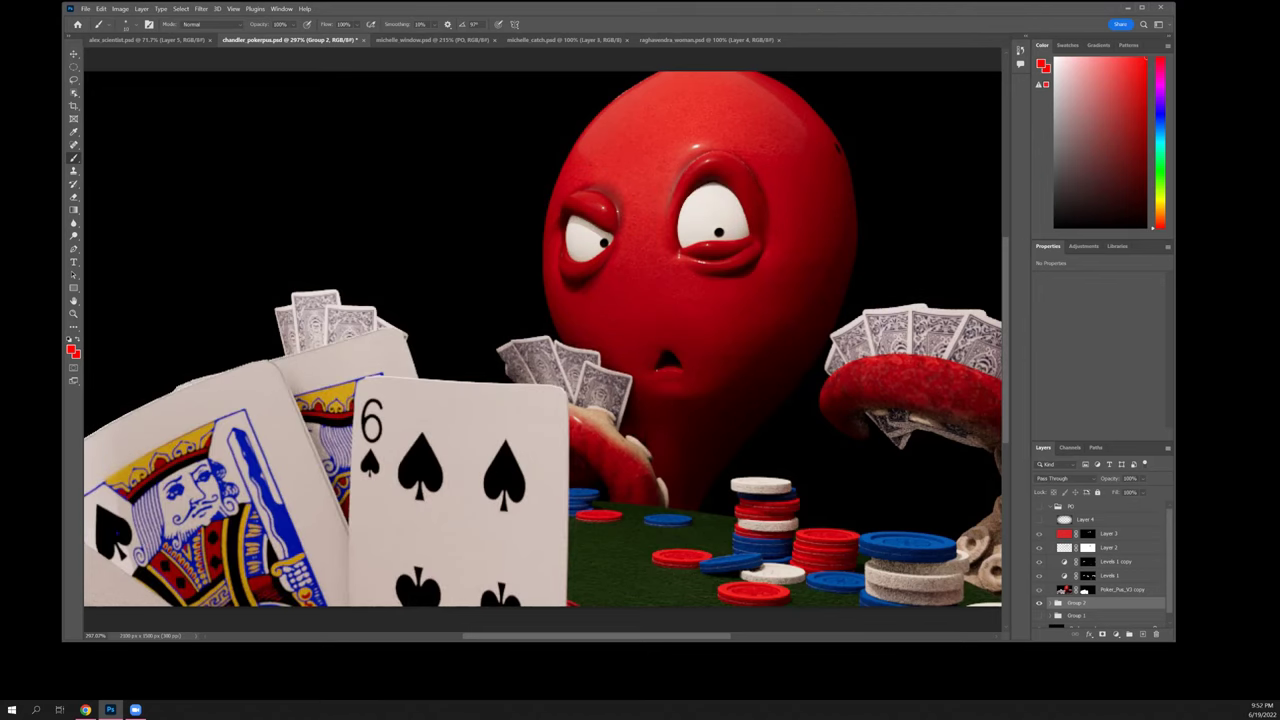
key("ctrl+comma")
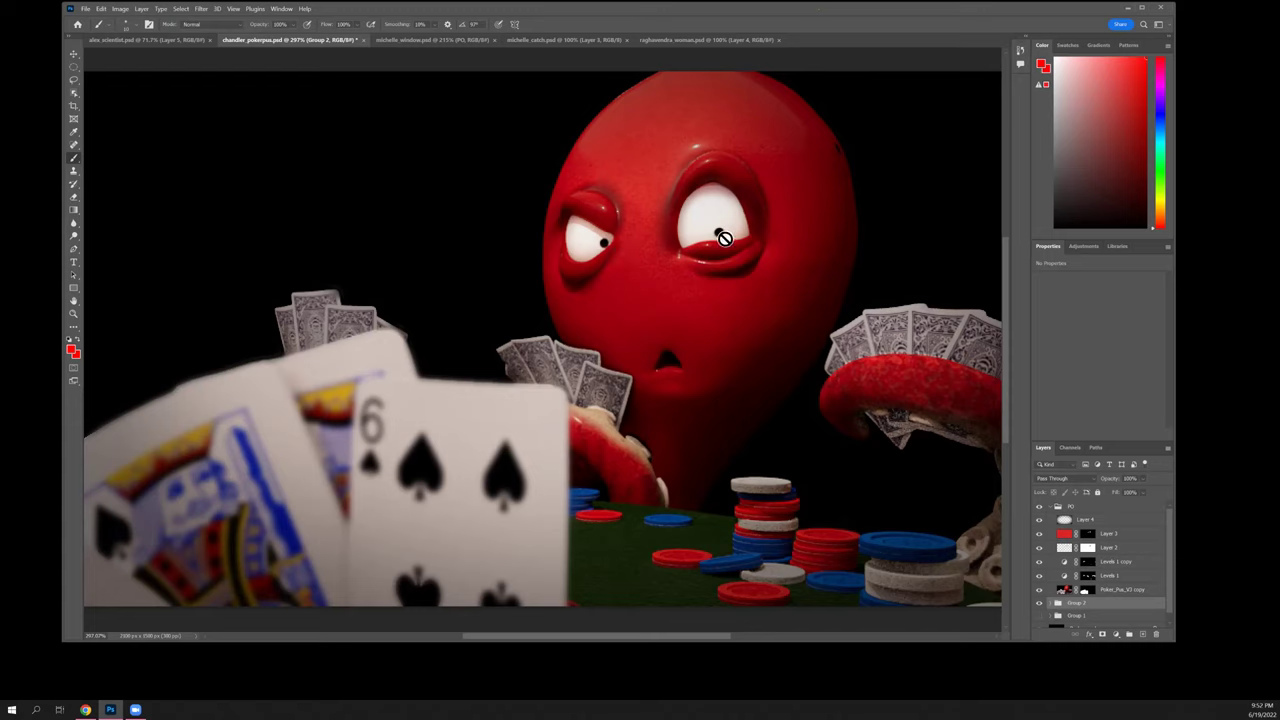
- Compare the poker render with the PO paint-over once more, leave the paint-over shown, and save the document
left_click(766, 263)
left_click(643, 255)
left_click(1038, 506)
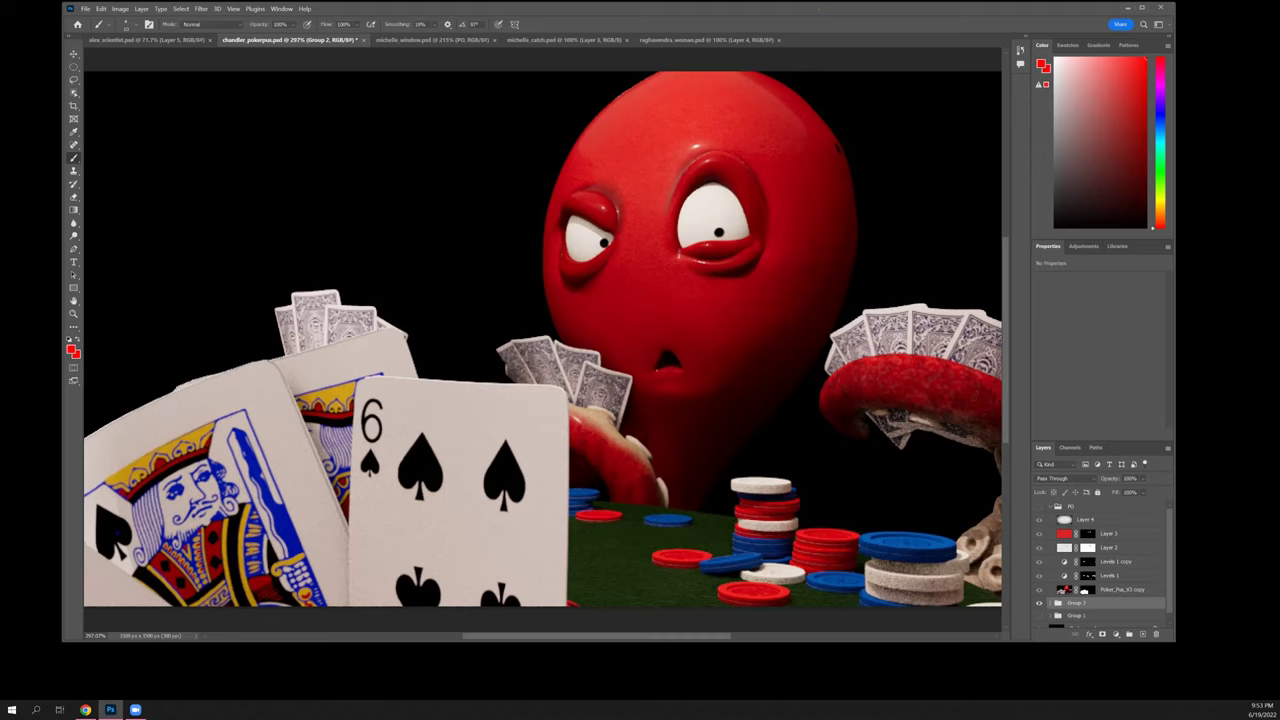
left_click(1038, 506)
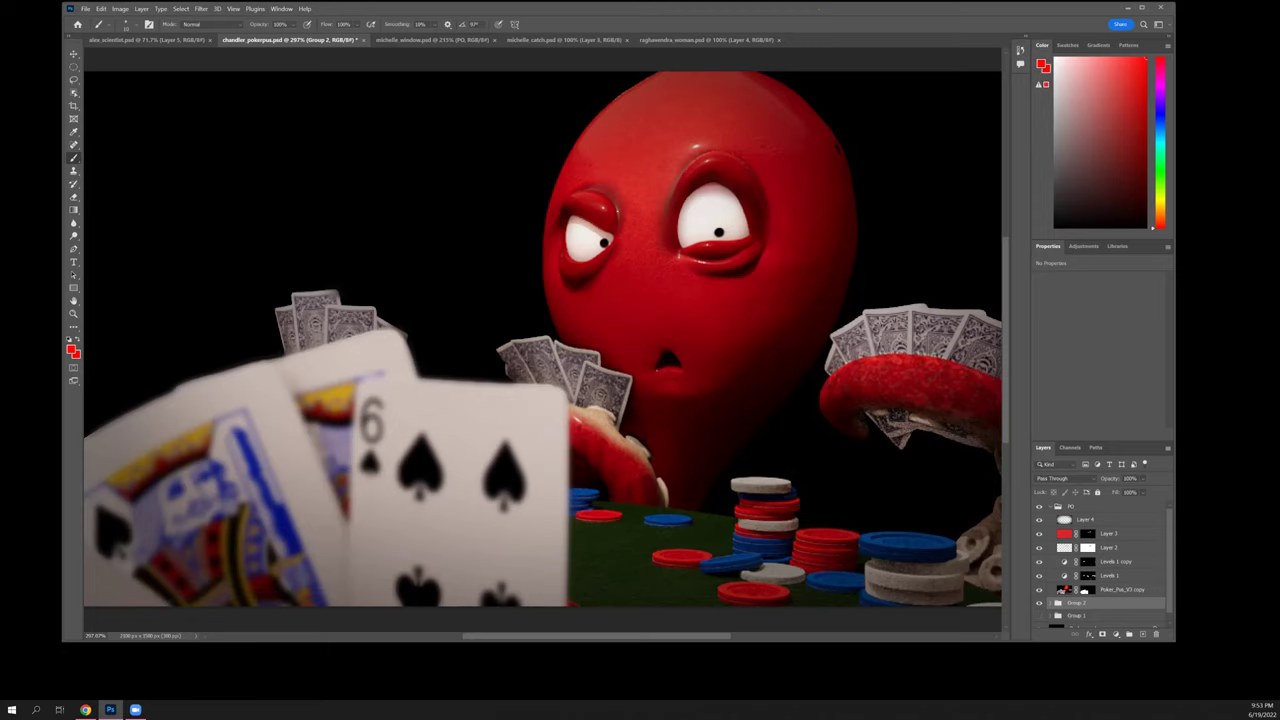
key("ctrl+s")
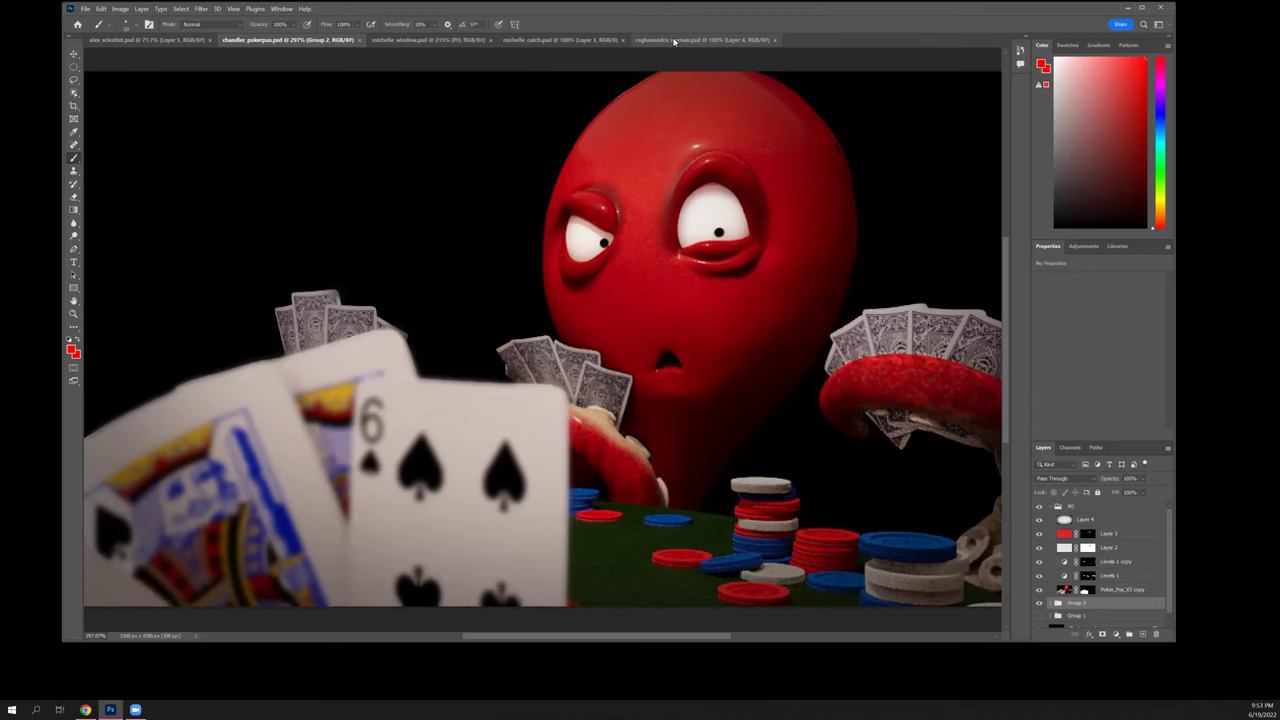
- Switch to the woman portrait document and hide Group 2 to view the image beneath it
left_click(674, 41)
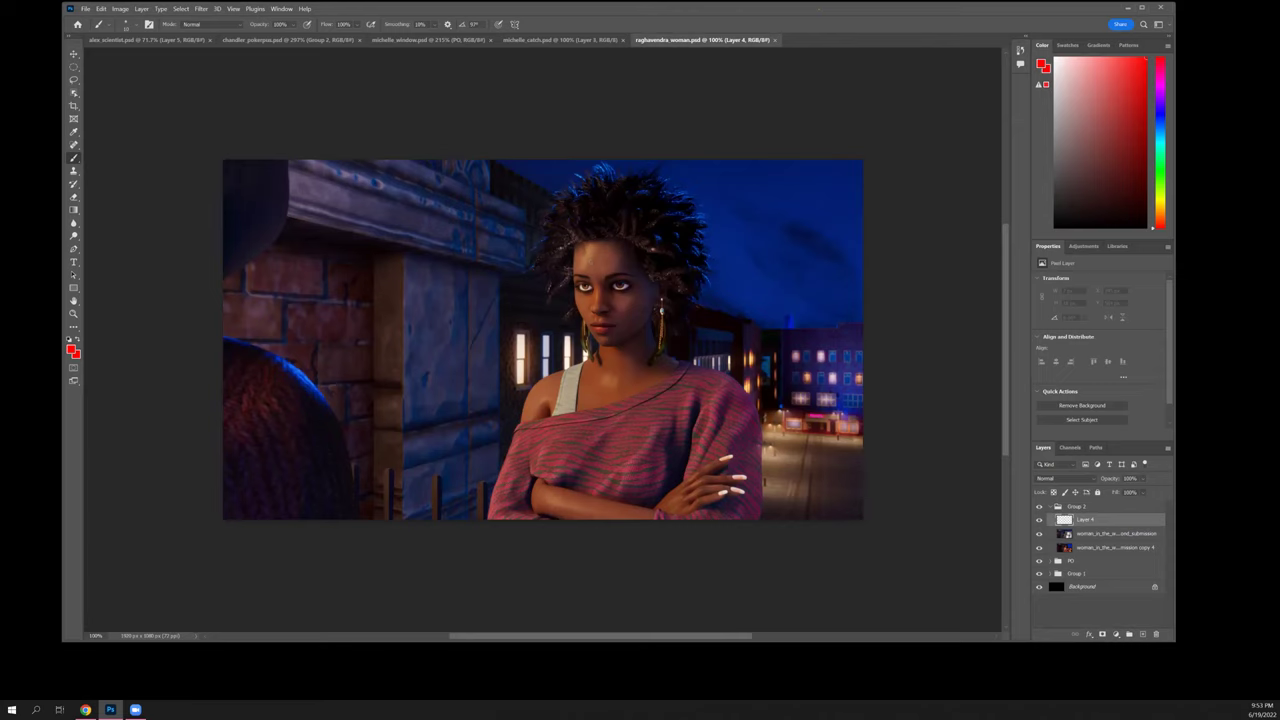
left_click(1038, 506)
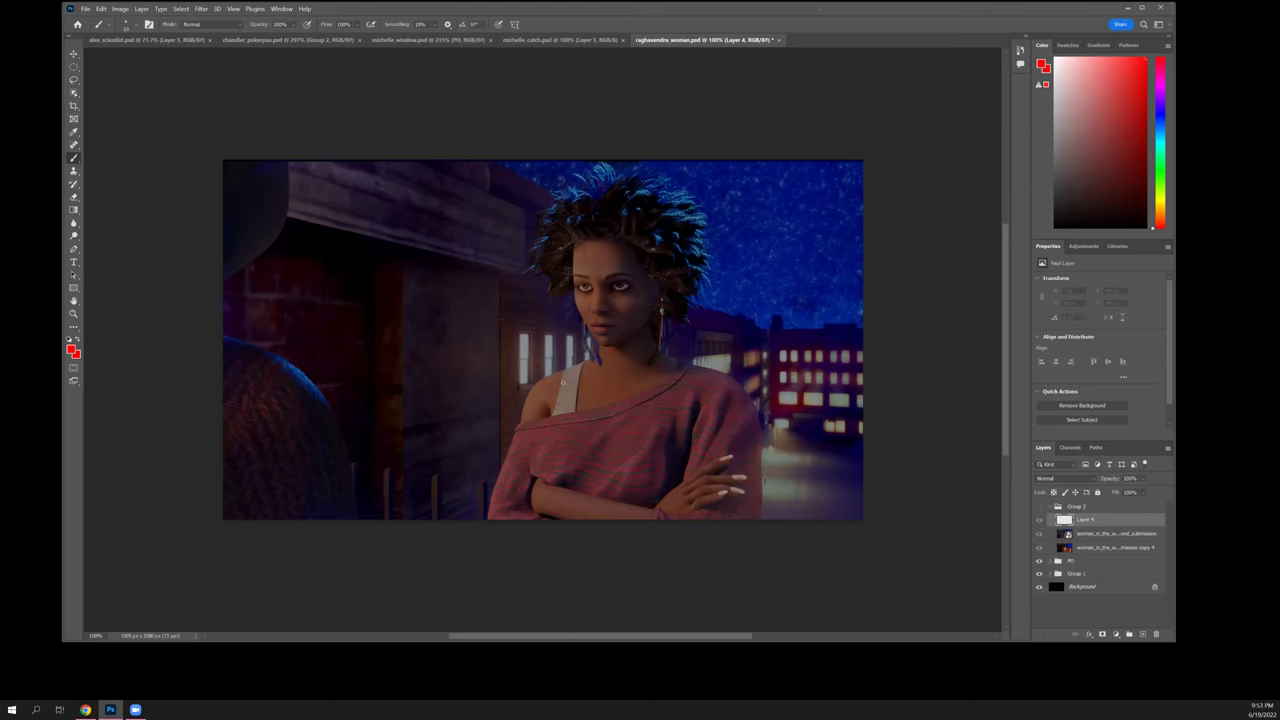
- Hide the PO group and toggle Group 2's visibility to compare the woman portrait's latest render with the earlier version
left_click(1038, 506)
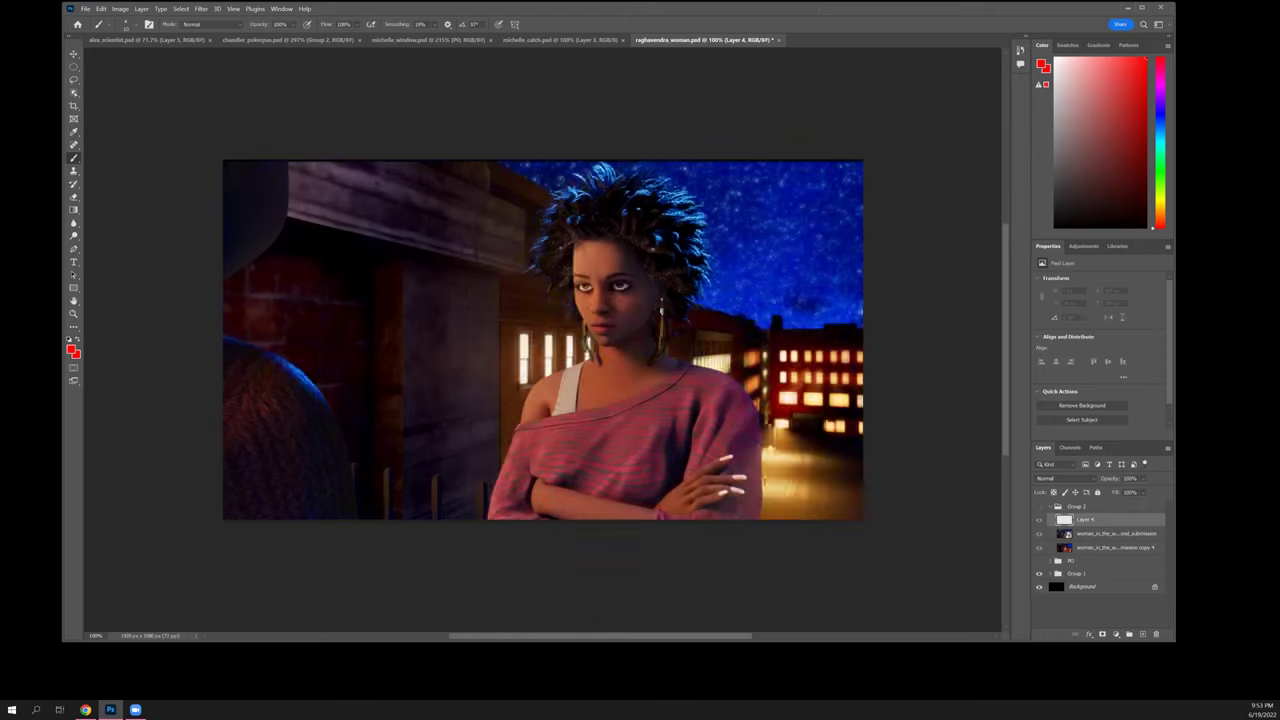
left_click(1038, 506)
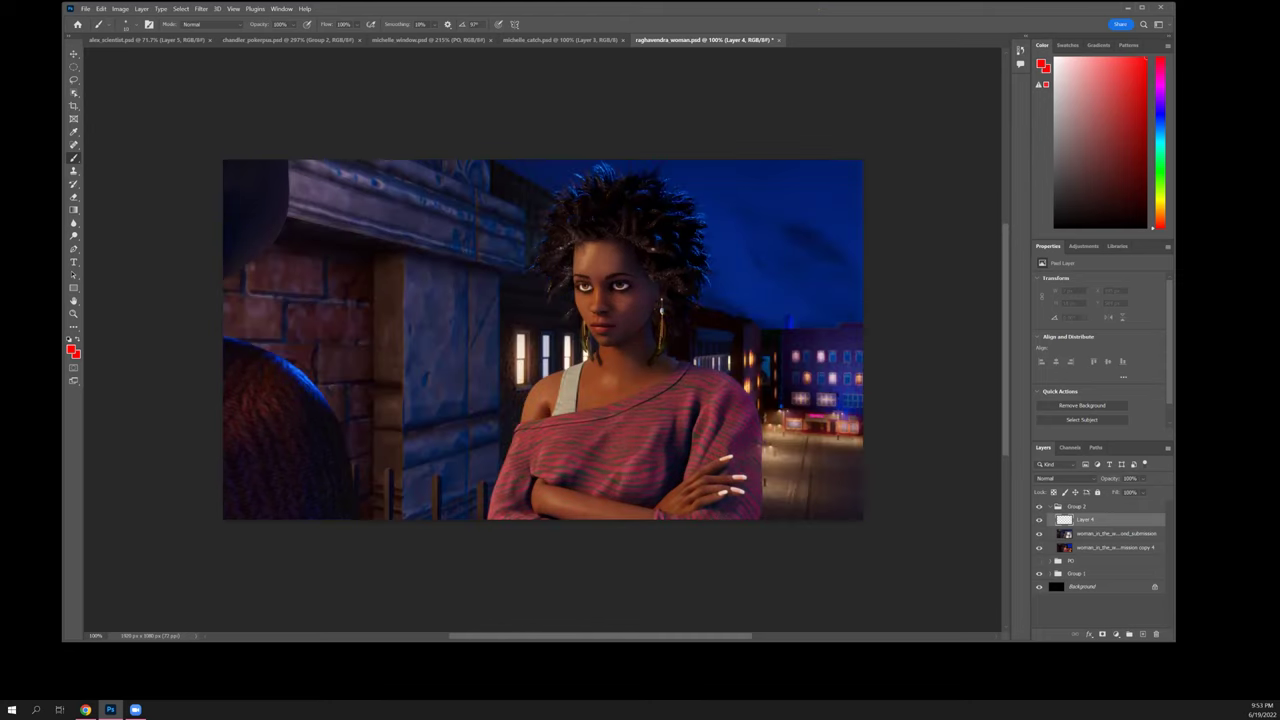
left_click(1038, 506)
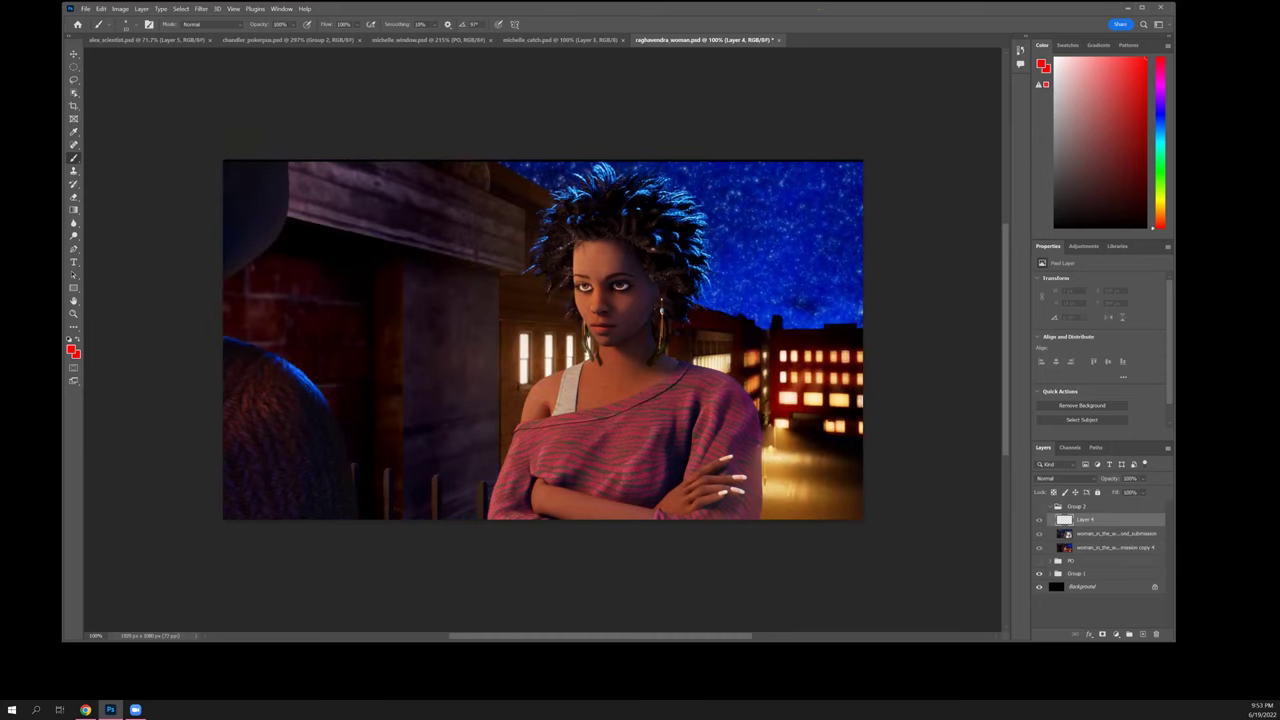
left_click(1038, 506)
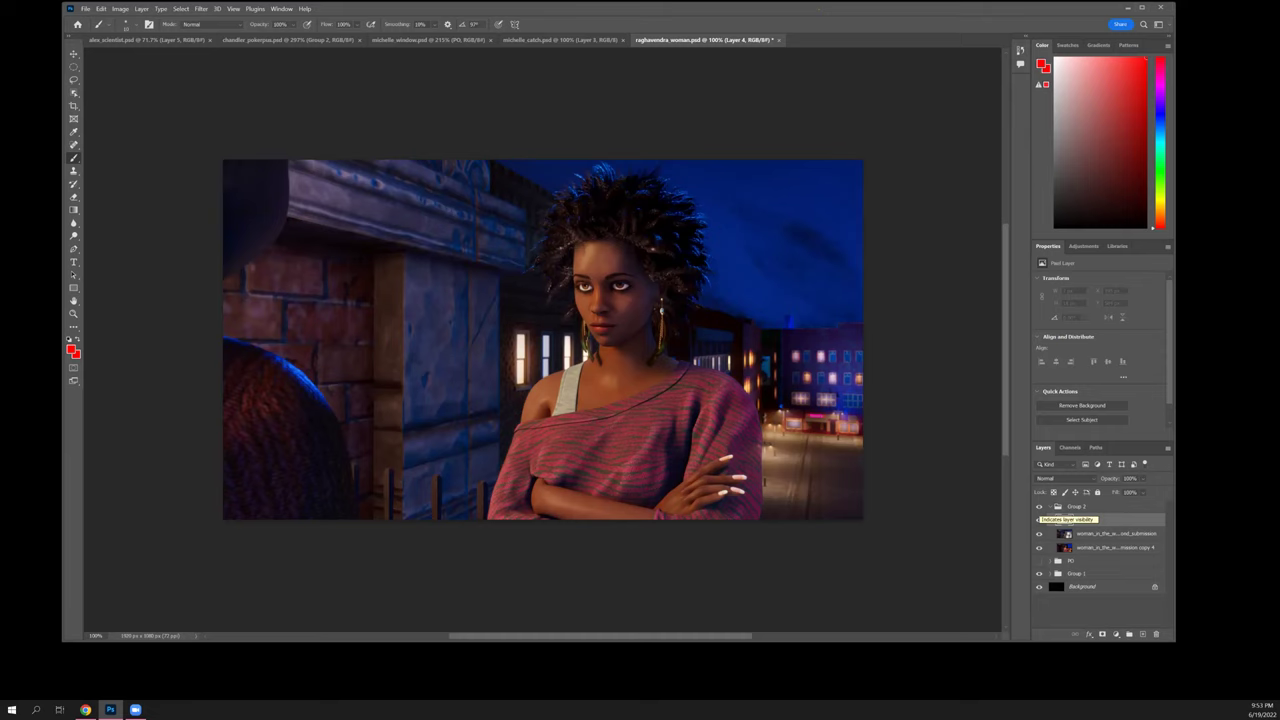
left_click(1039, 519)
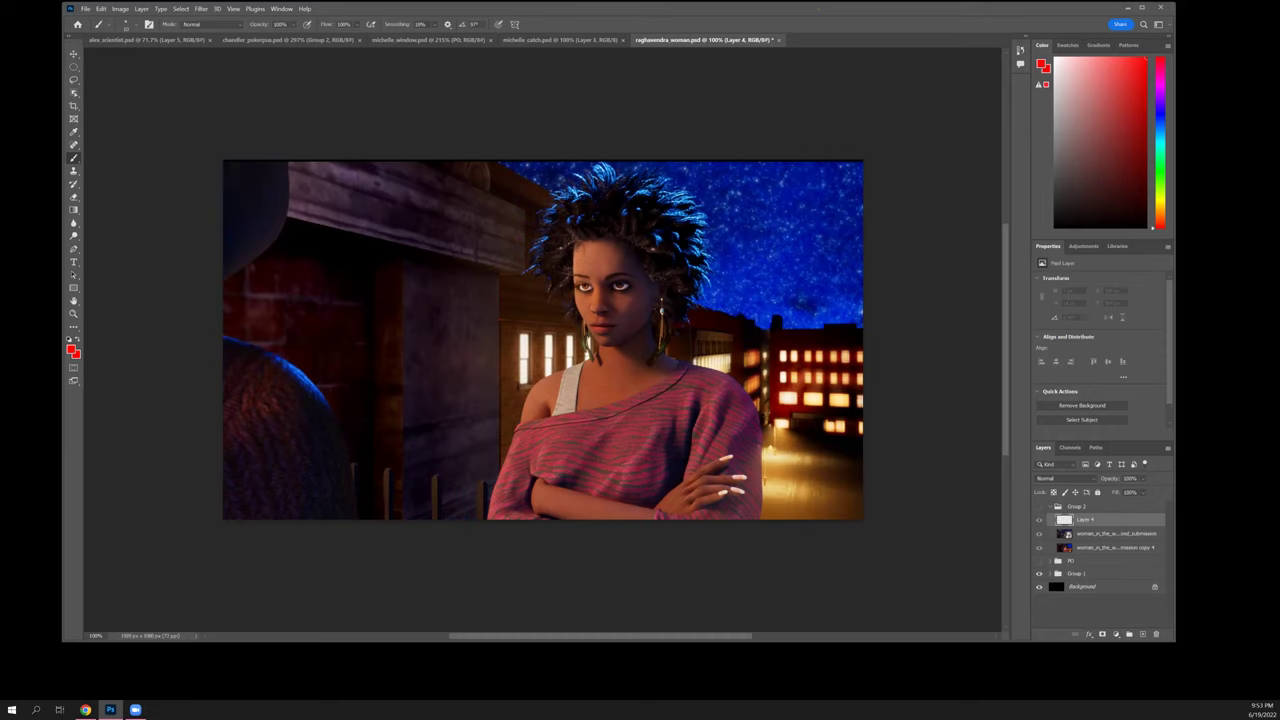
left_click(1039, 519)
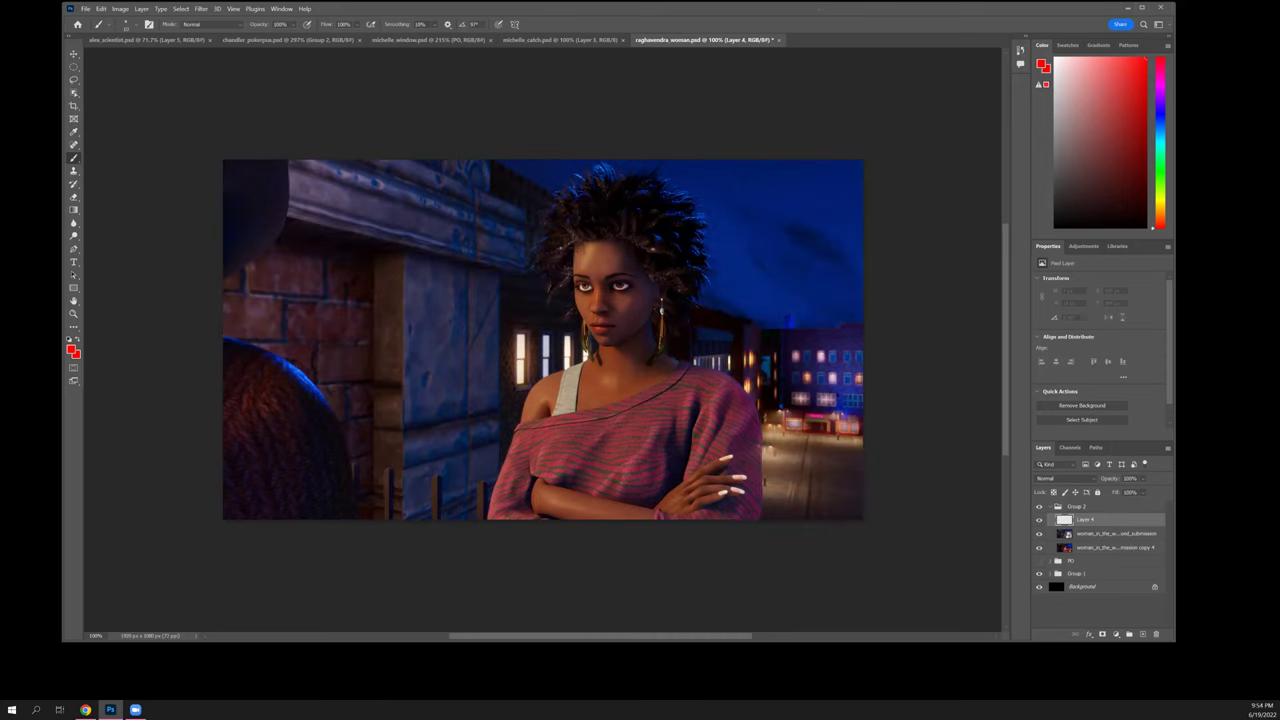
left_click(1039, 519)
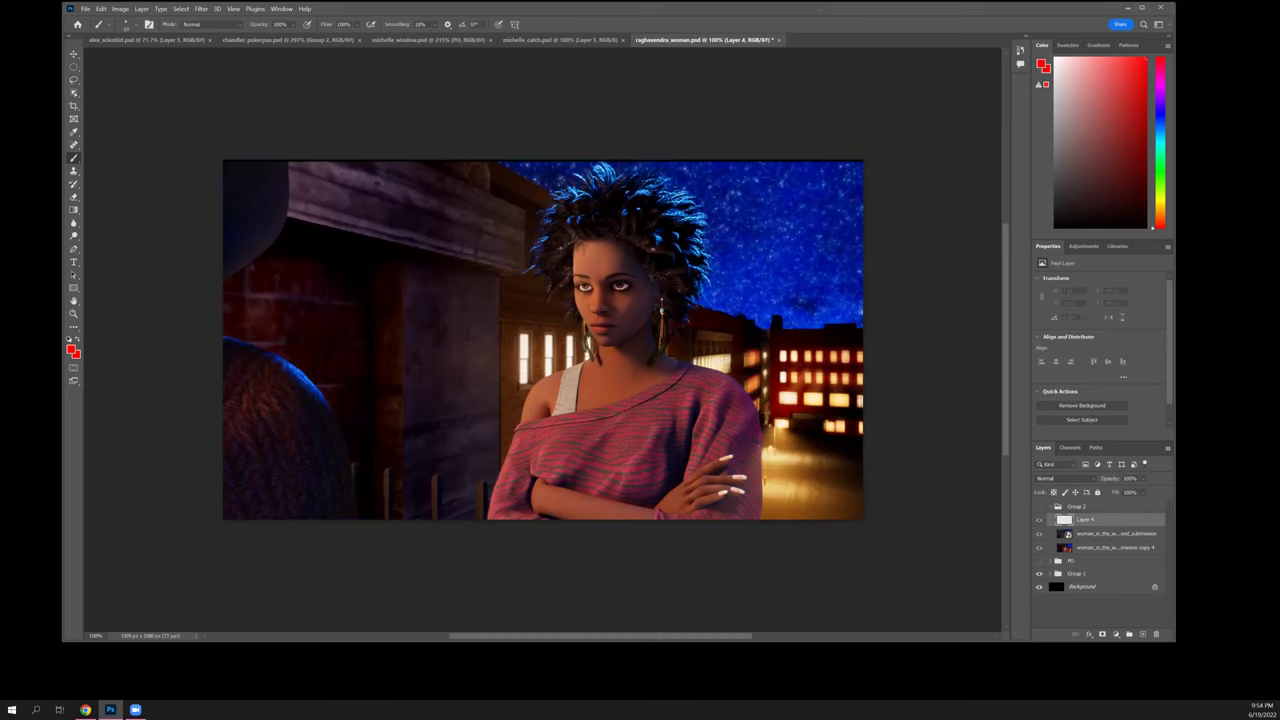
left_click(1039, 519)
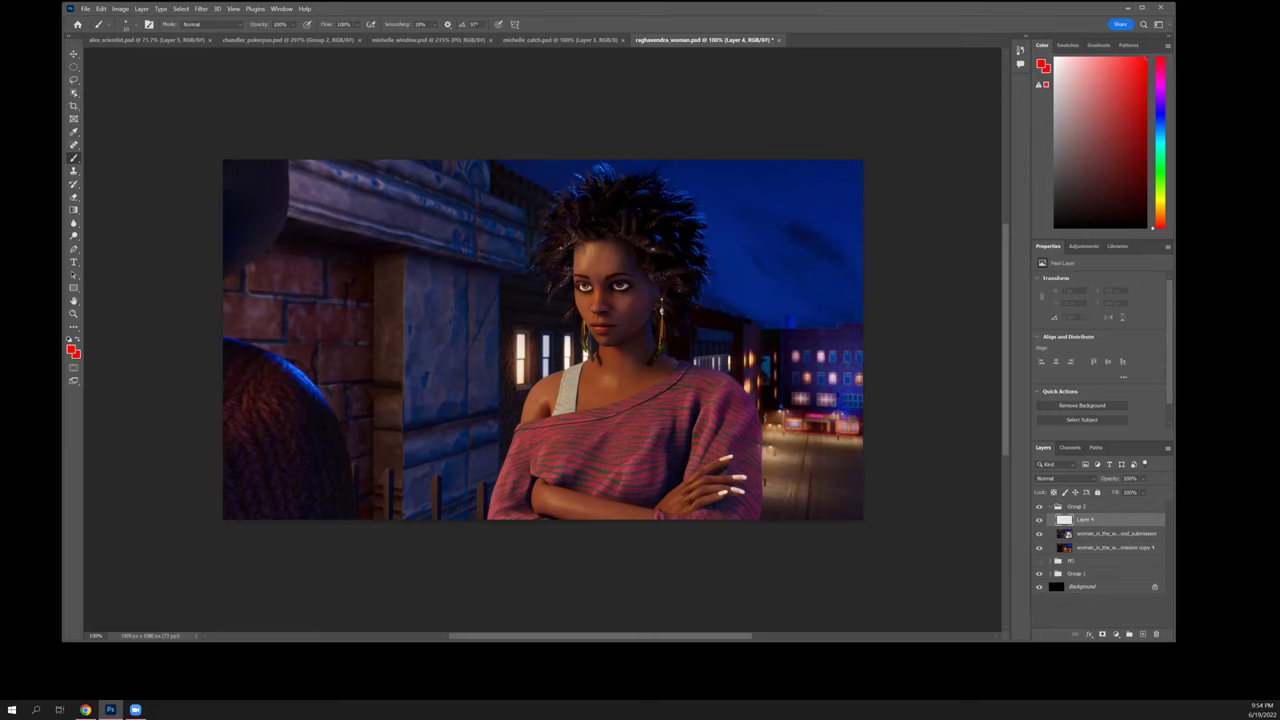
left_click(1039, 519)
left_click(1039, 519)
- Sketch red brush strokes over the brick wall area beside the foreground figure on Layer 4 and undo them
left_click_drag(286, 271, 232, 337)
left_click_drag(243, 273, 300, 337)
key("ctrl+z")
key("ctrl+z")
left_click_drag(262, 330, 300, 284)
key("ctrl+z")
- Mark the woman's forehead, hair strands and the outer edge of her hair with red brush strokes on Layer 4
left_click_drag(573, 248, 588, 262)
left_click_drag(621, 196, 619, 204)
left_click_drag(613, 194, 590, 207)
mouse_move(585, 204)
left_mouse_down()
mouse_move(557, 219)
mouse_move(640, 220)
left_mouse_up()
mouse_move(601, 166)
left_mouse_down()
mouse_move(582, 170)
mouse_move(602, 161)
left_mouse_up()
left_click_drag(575, 179, 560, 186)
left_click_drag(685, 200, 702, 228)
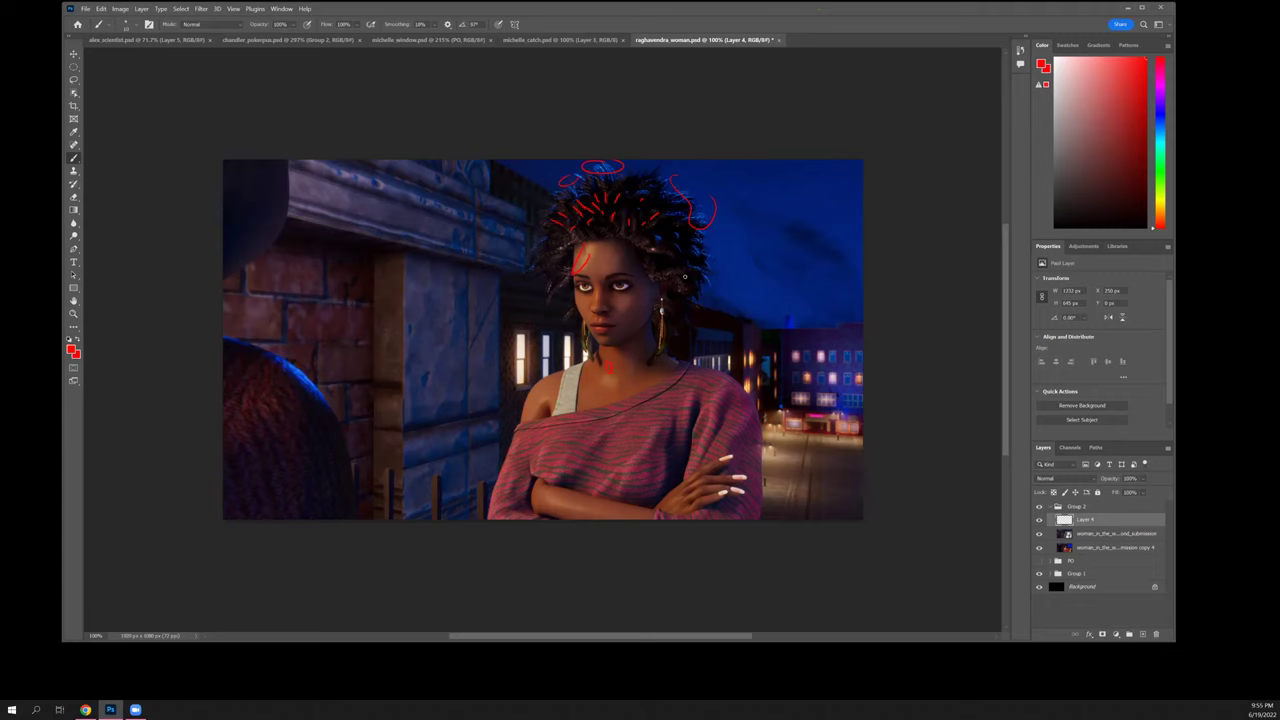
- Undo all the red annotation strokes on the woman's face and hair
key("ctrl+z")
key("ctrl+z")
key("ctrl+z")
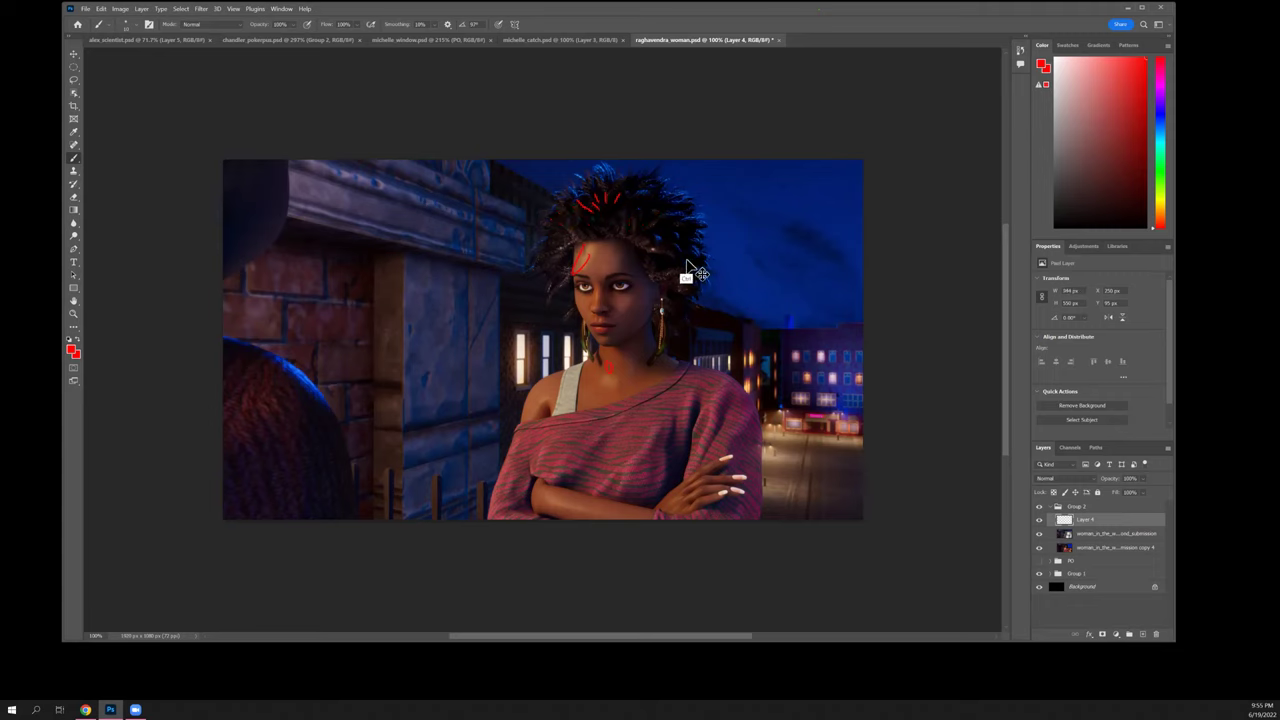
key("ctrl+z")
key("ctrl+z")
key("ctrl+z")
key("ctrl+z")
- Trace the woman's hairline and mark her eye in red, undoing the strokes after each point
mouse_move(565, 267)
left_mouse_down()
mouse_move(632, 218)
mouse_move(646, 232)
left_mouse_up()
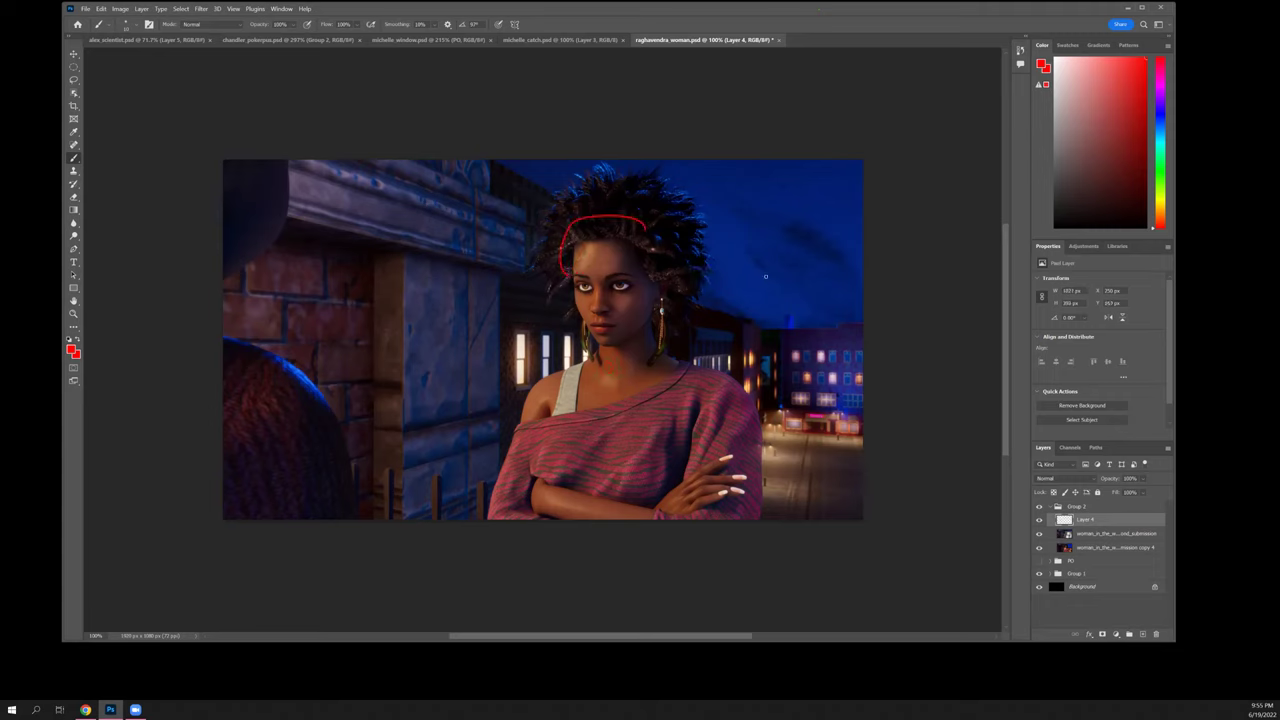
key("ctrl+z")
left_click_drag(619, 288, 631, 289)
key("ctrl+z")
key("ctrl+z")
key("ctrl+shift+z")
- Mark the woman's hand and sleeve with a red stroke, undo it, and save the portrait document
left_click_drag(705, 498, 742, 442)
key("ctrl+z")
scroll(829, 318, "up", 2)
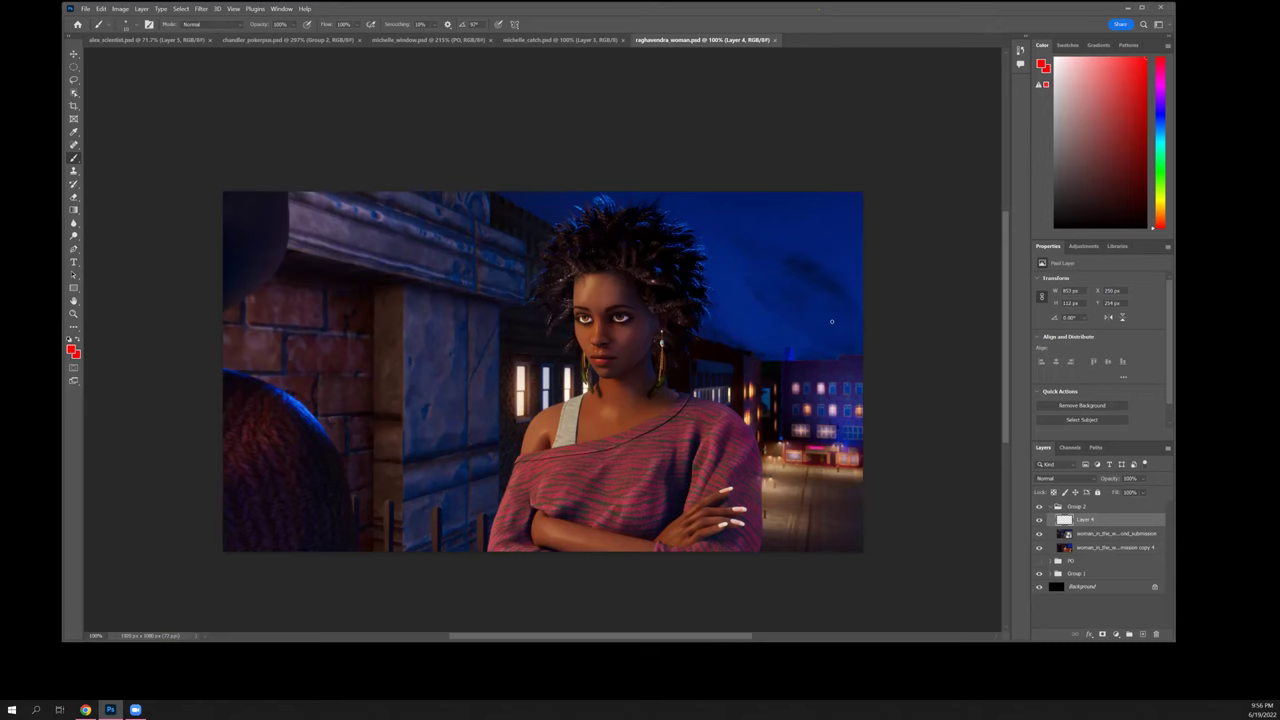